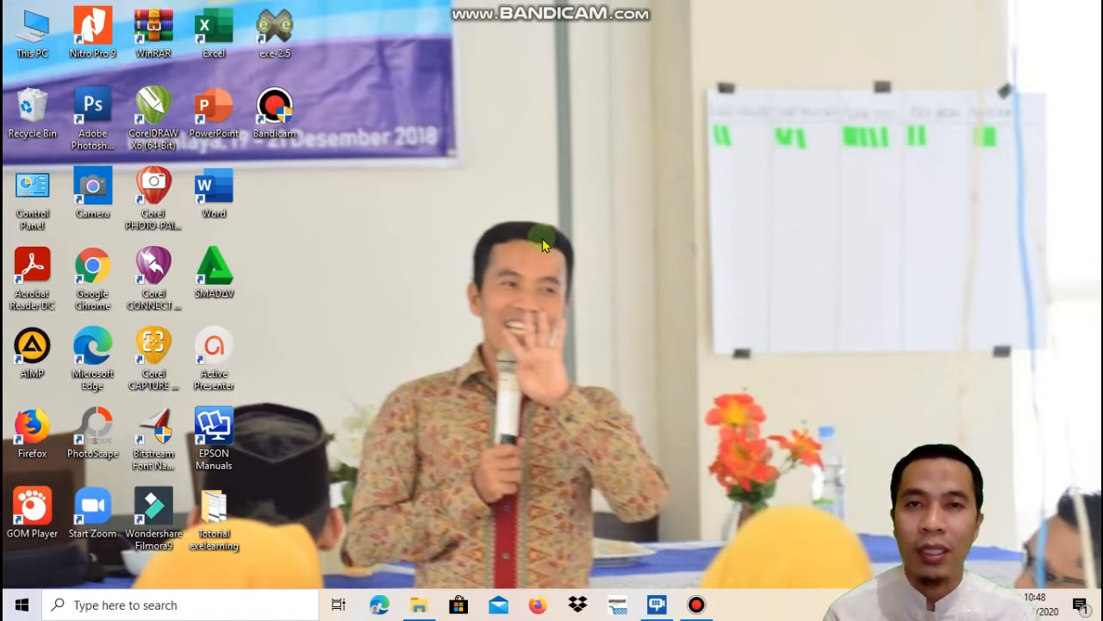
# Launch Firefox and load the google.com homepage
pyautogui.click(466, 68)
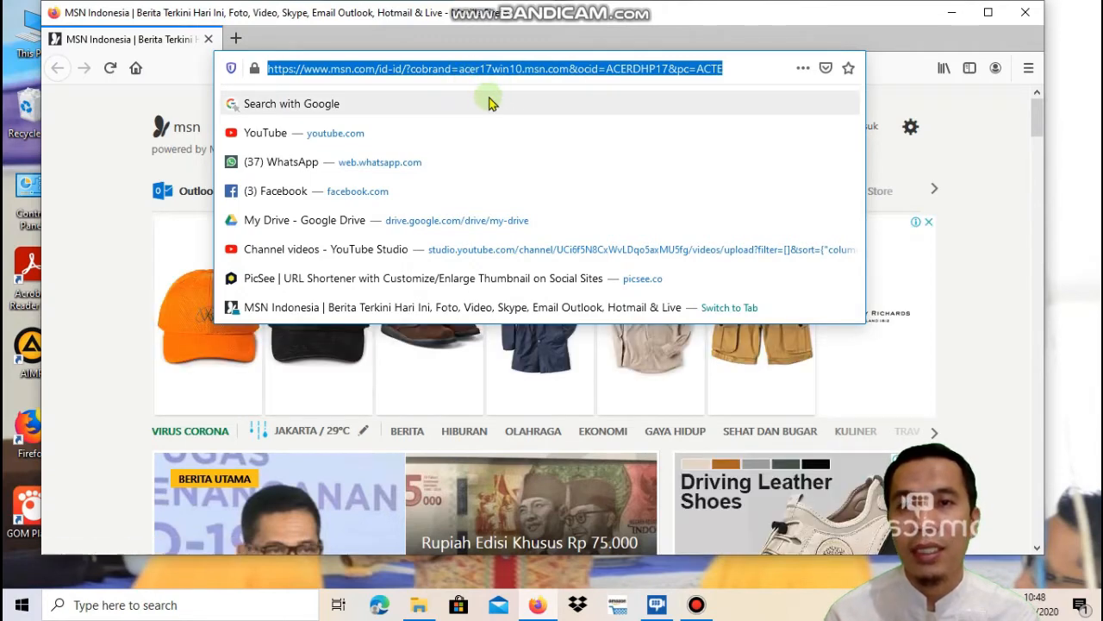
pyautogui.write('ggo')
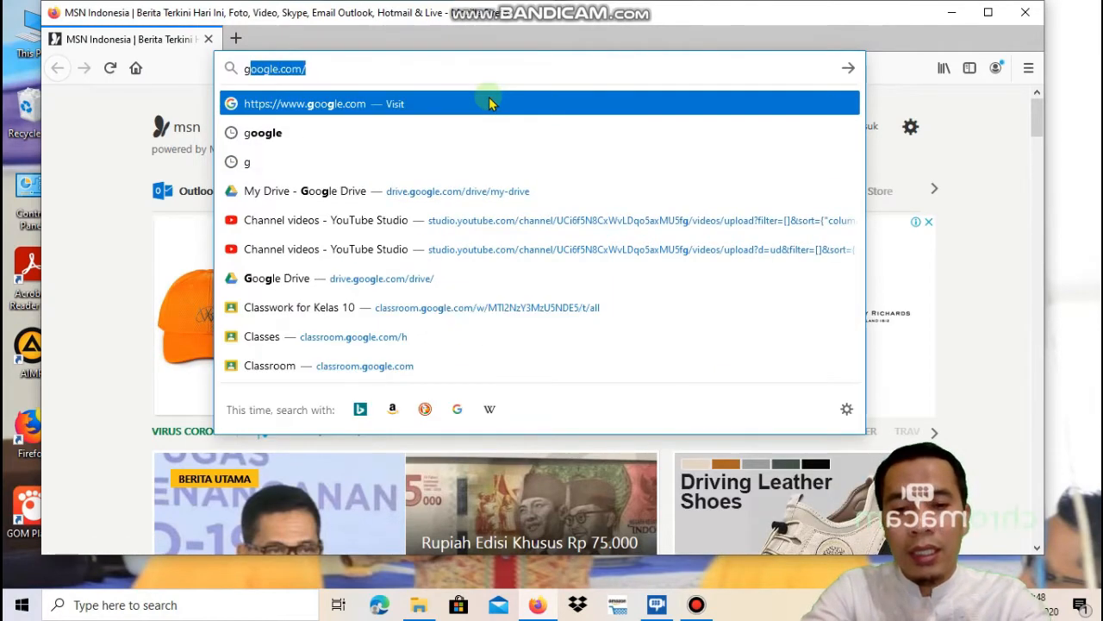
pyautogui.press('BackSpace')
pyautogui.press('BackSpace')
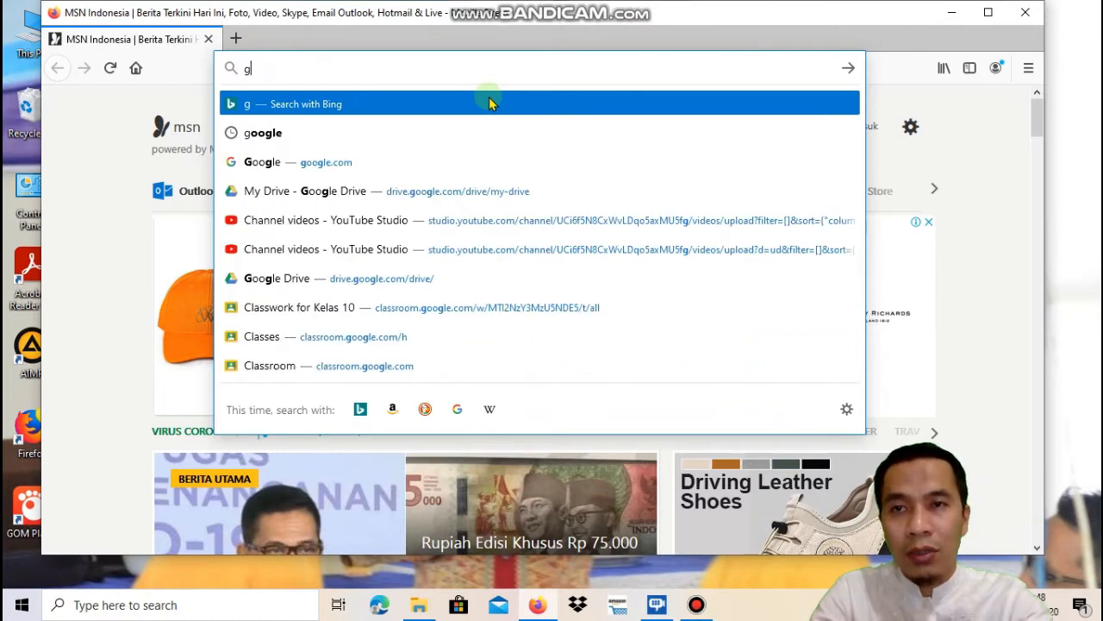
pyautogui.write('oogle.com')
pyautogui.press('Return')
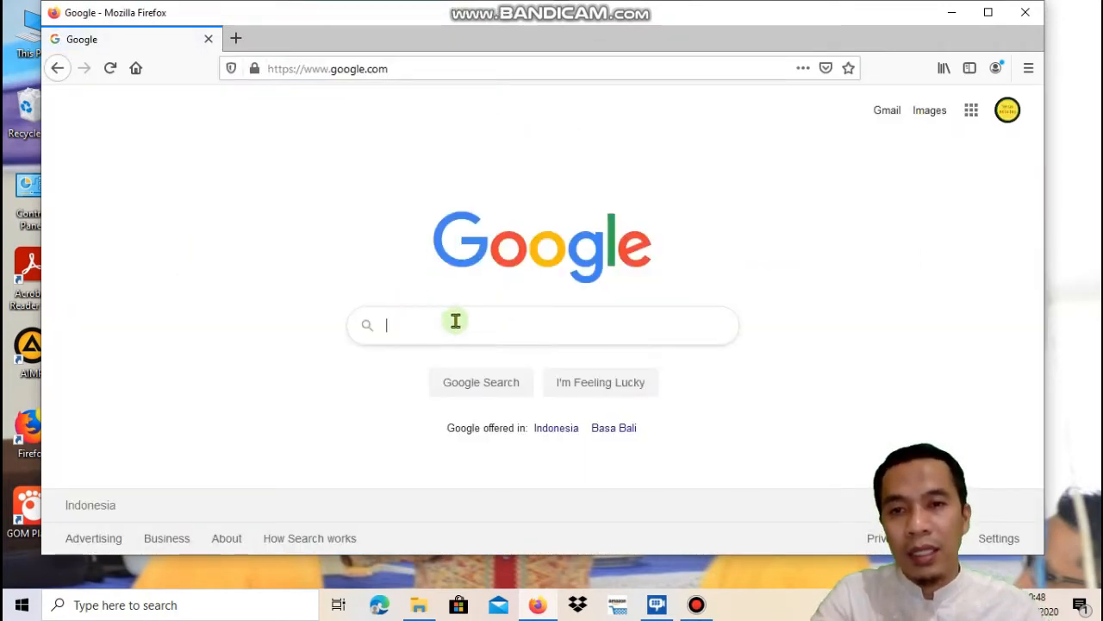
# Search Google for 'google classroom' using the suggested query
pyautogui.click(456, 321)
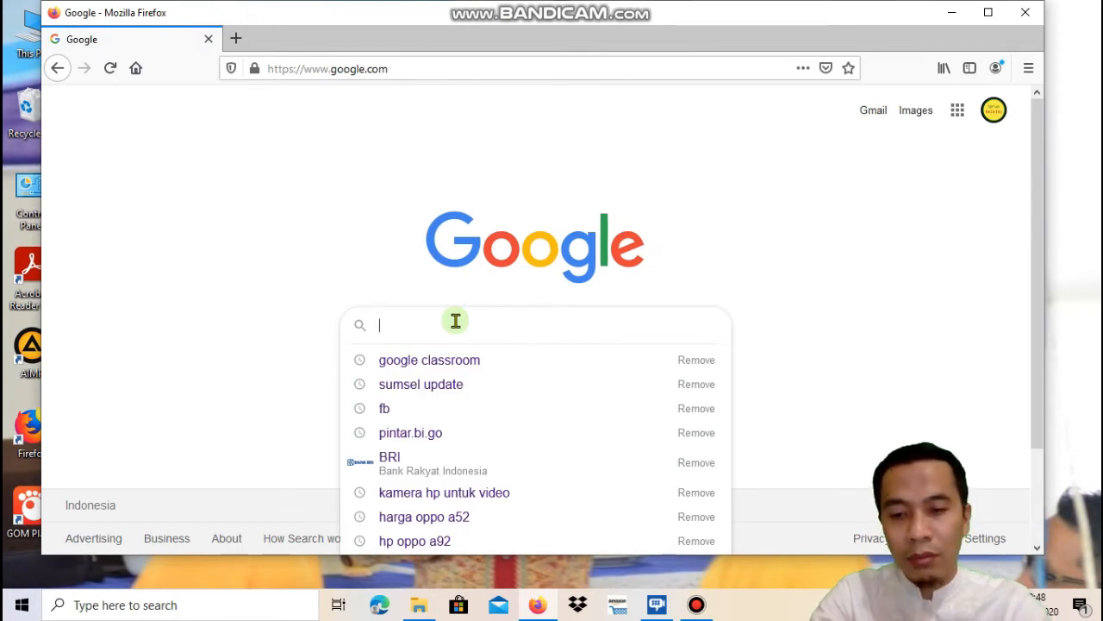
pyautogui.write('go')
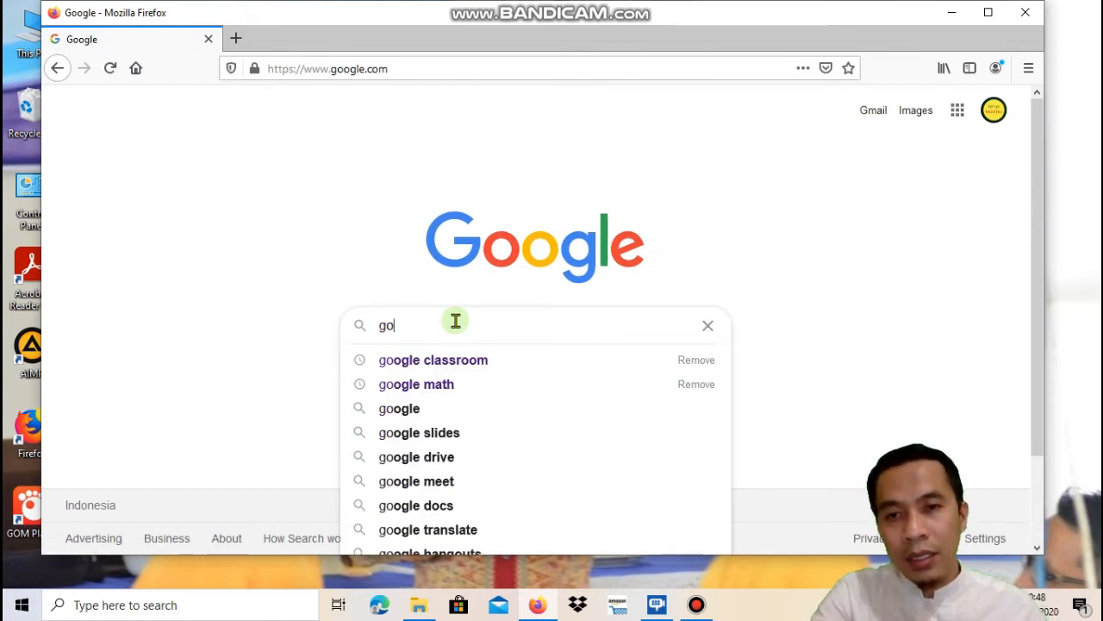
pyautogui.click(475, 369)
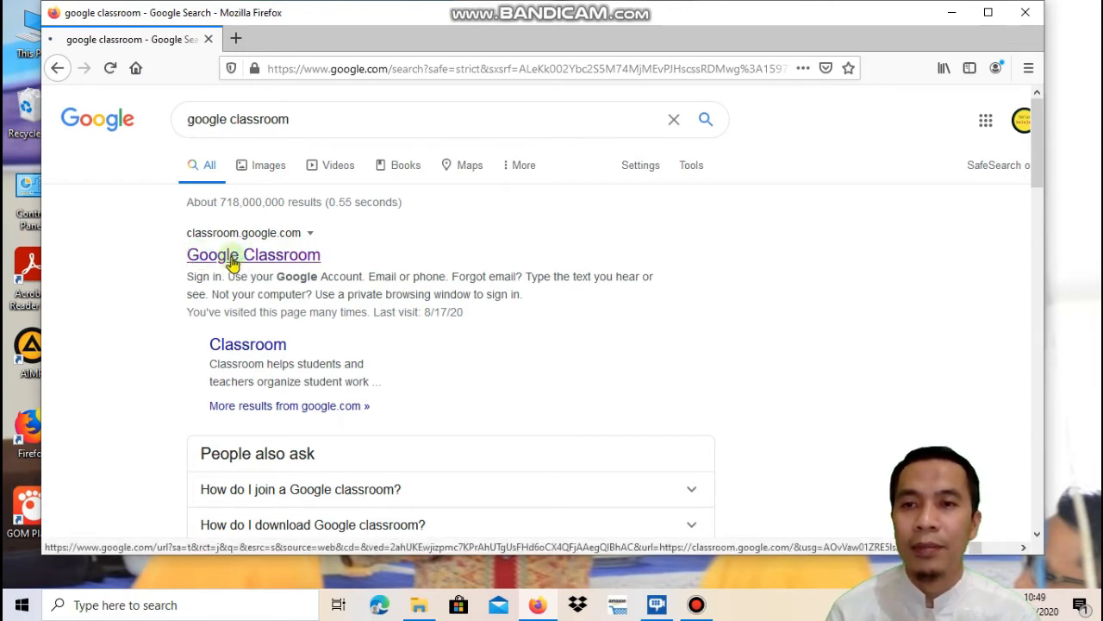
# Open Google Classroom from the results and bring up the + create/join class menu
pyautogui.click(231, 259)
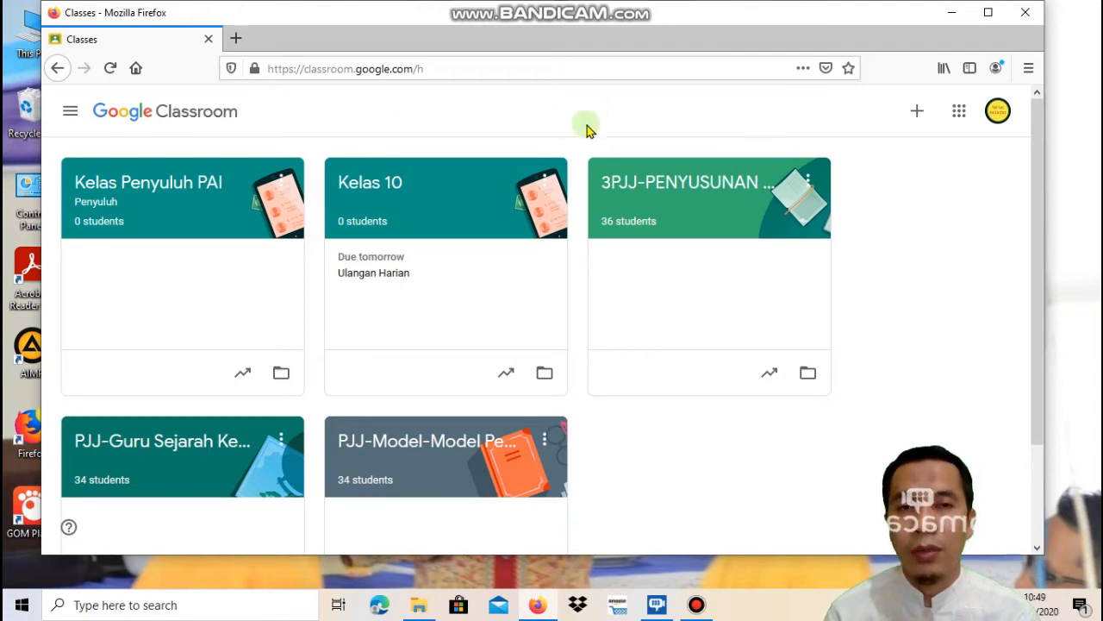
pyautogui.click(916, 115)
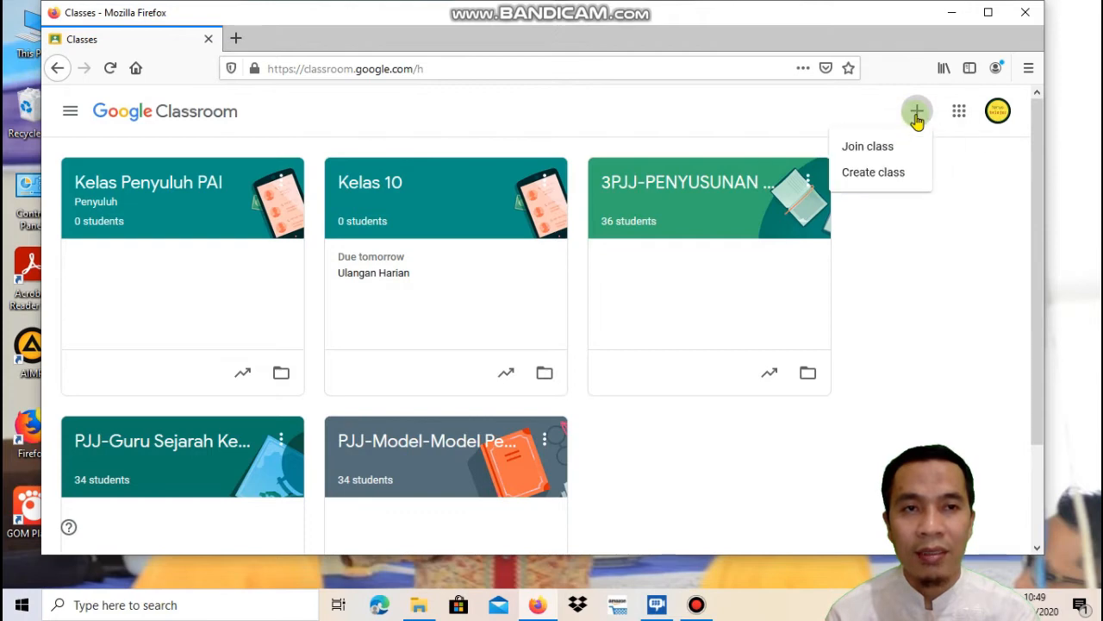
# Start a new class, accept the school-account notice, and enter name 'Kelas 7' and subject 'Sejarah'
pyautogui.click(896, 178)
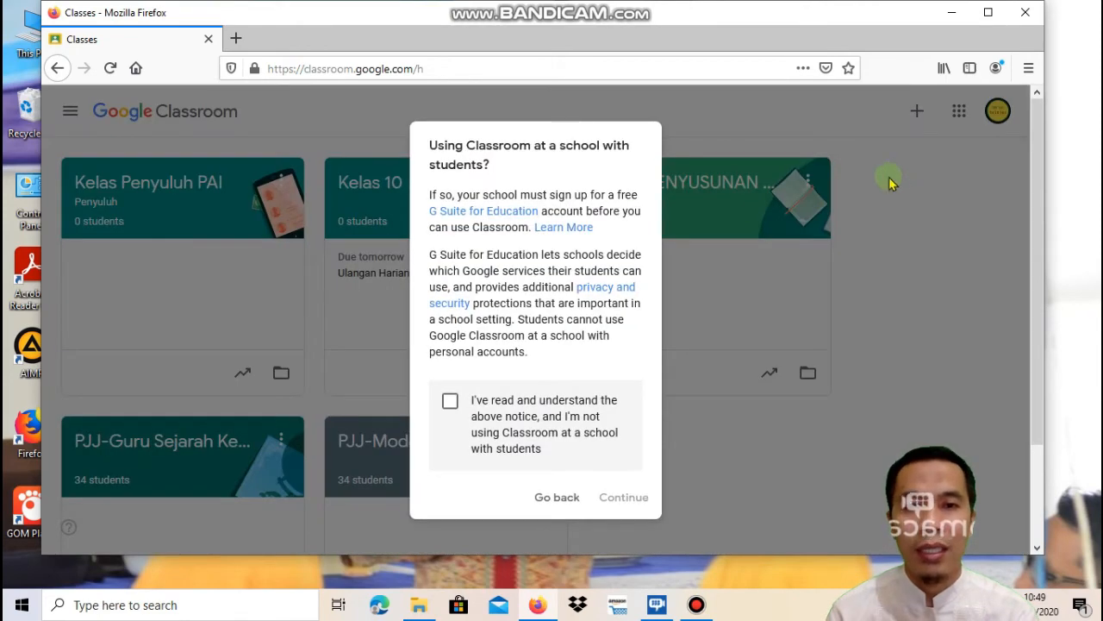
pyautogui.click(452, 402)
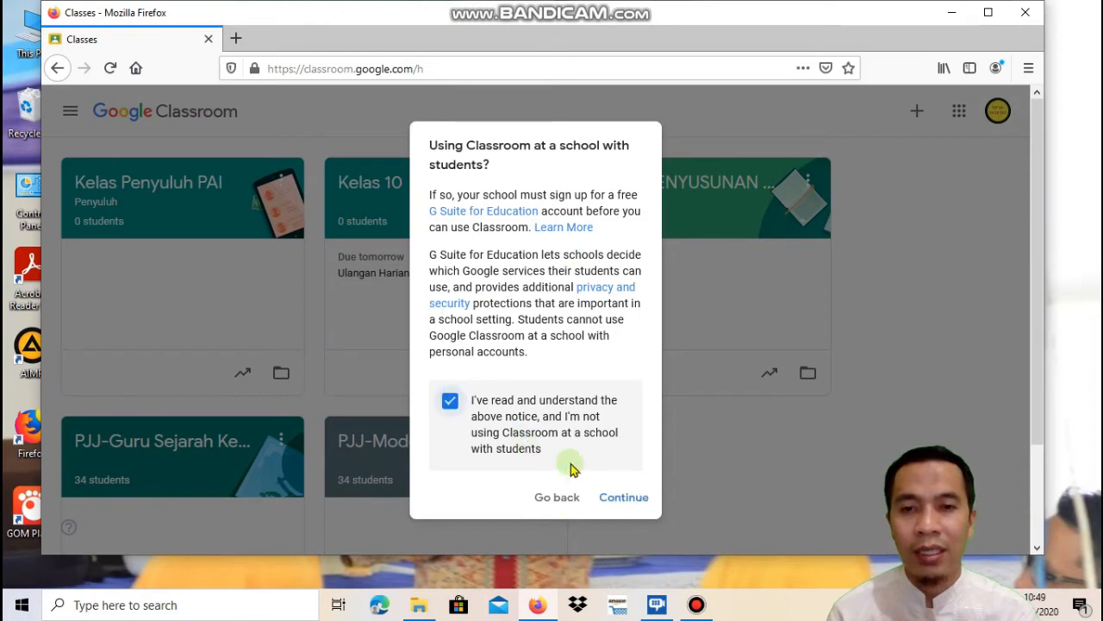
pyautogui.click(624, 498)
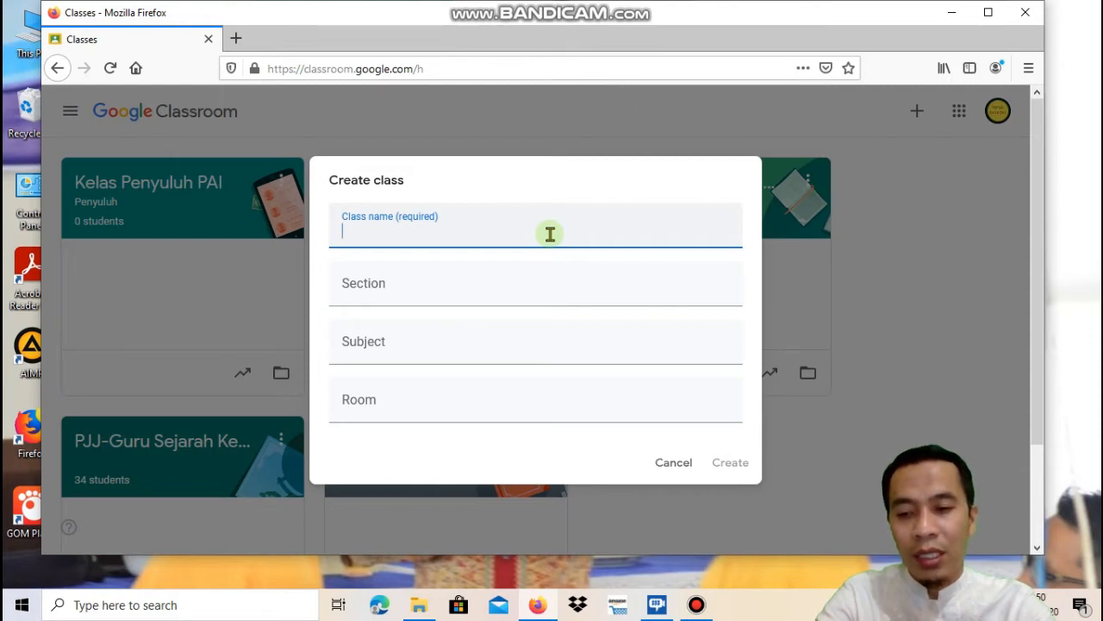
pyautogui.write('K')
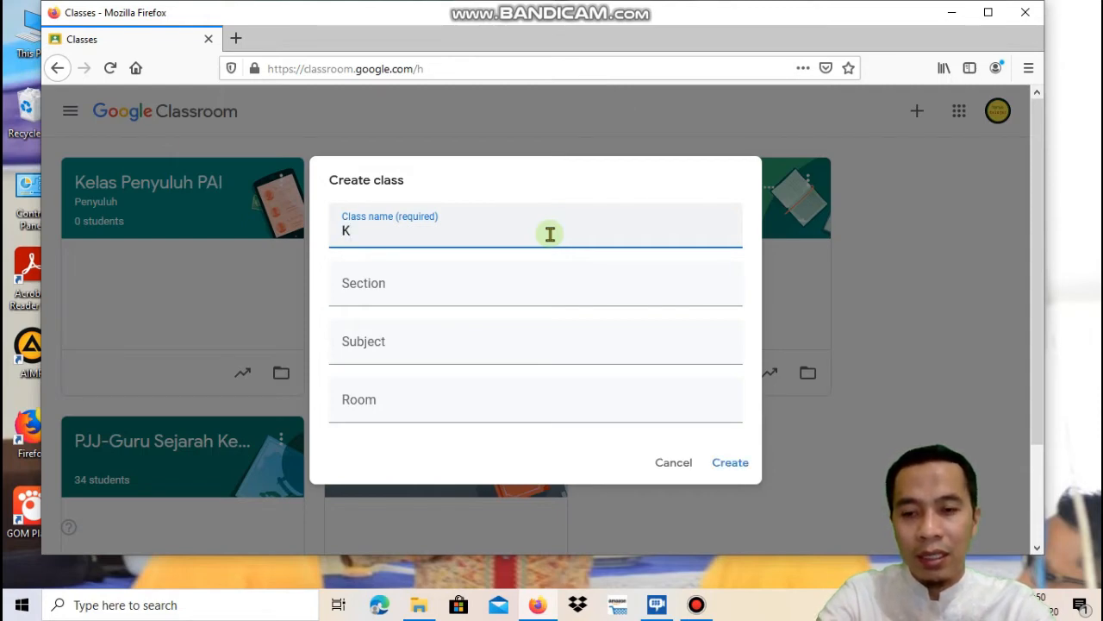
pyautogui.write('elas')
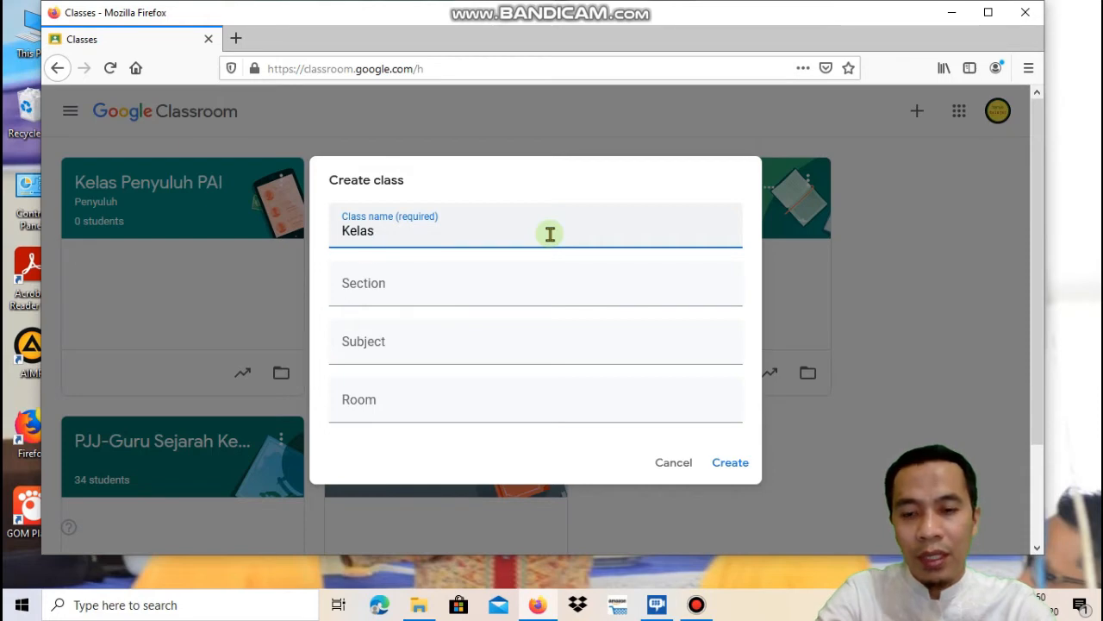
pyautogui.write(' 7')
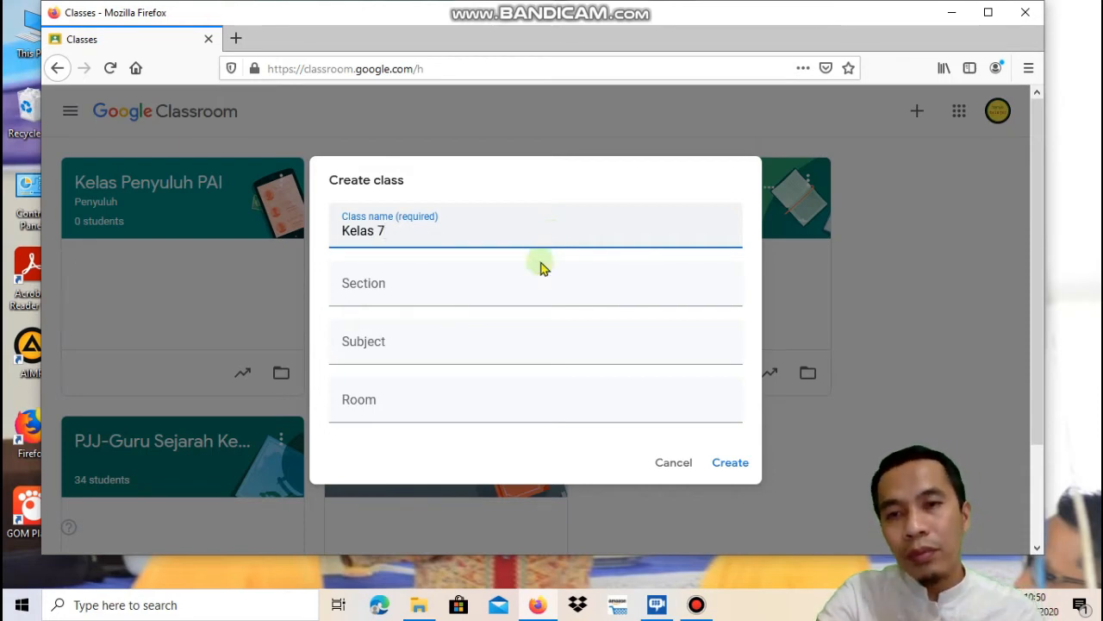
pyautogui.click(504, 363)
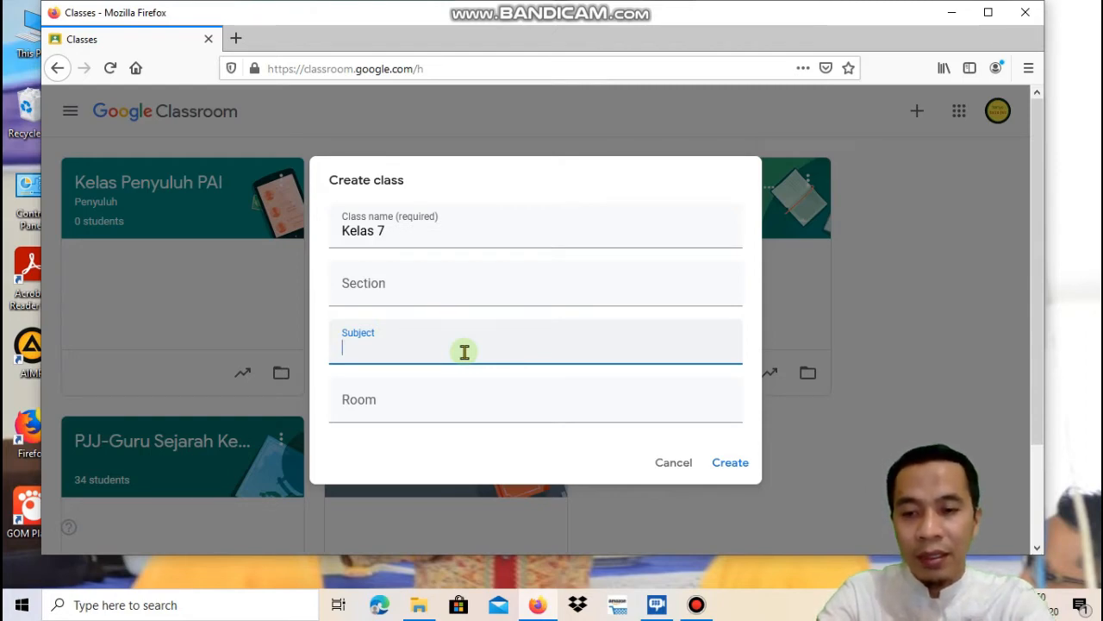
pyautogui.write('Sej')
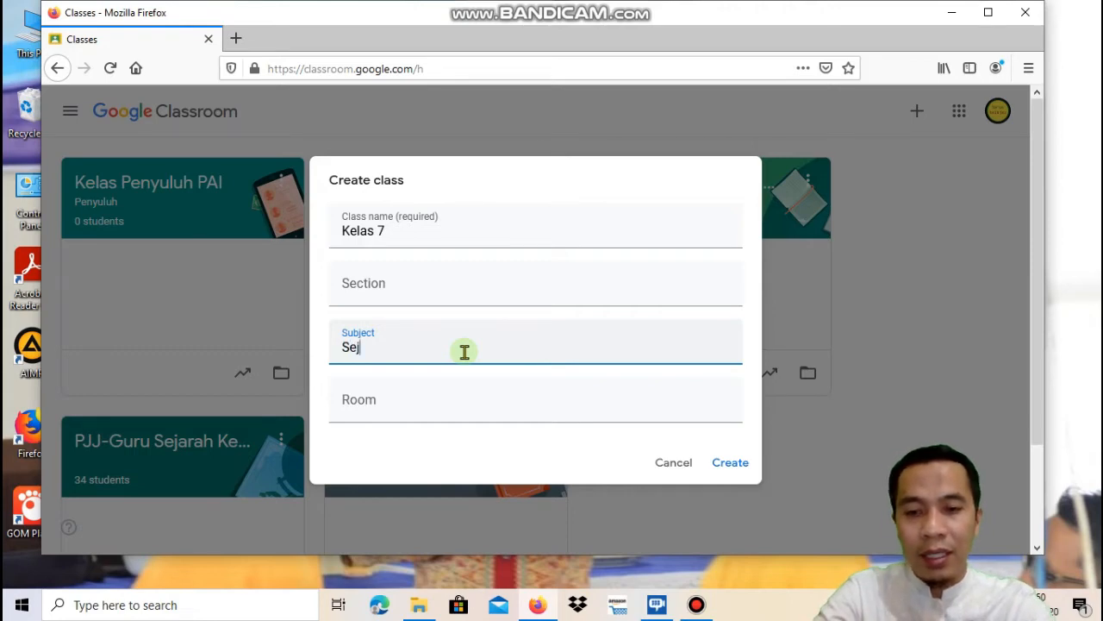
pyautogui.write('arah')
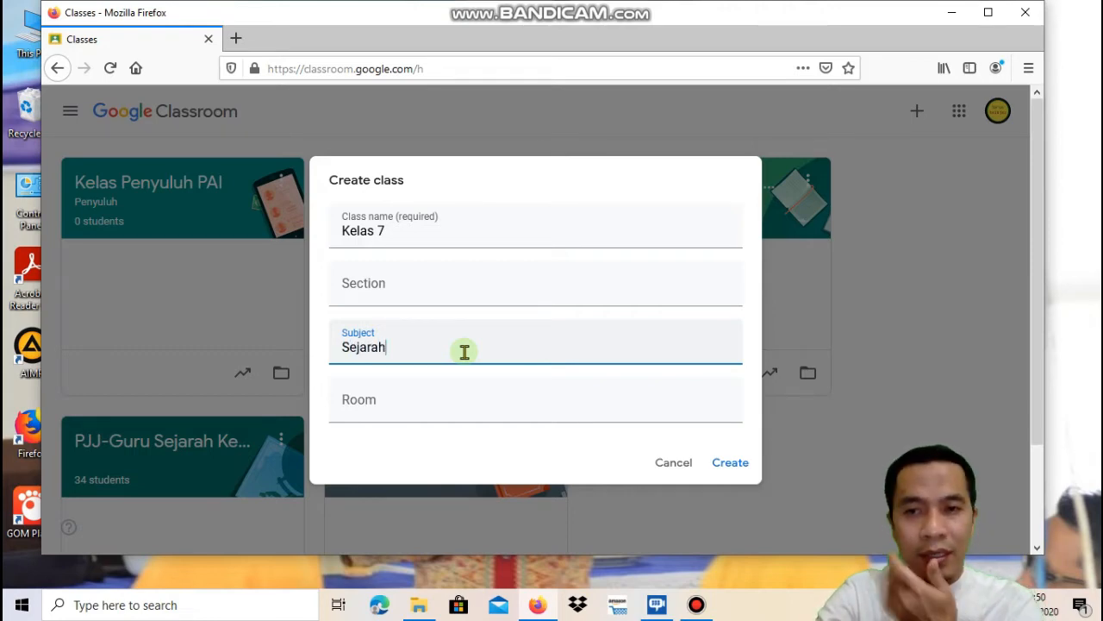
# Create the Kelas 7 class and begin an announcement on its Stream
pyautogui.click(728, 466)
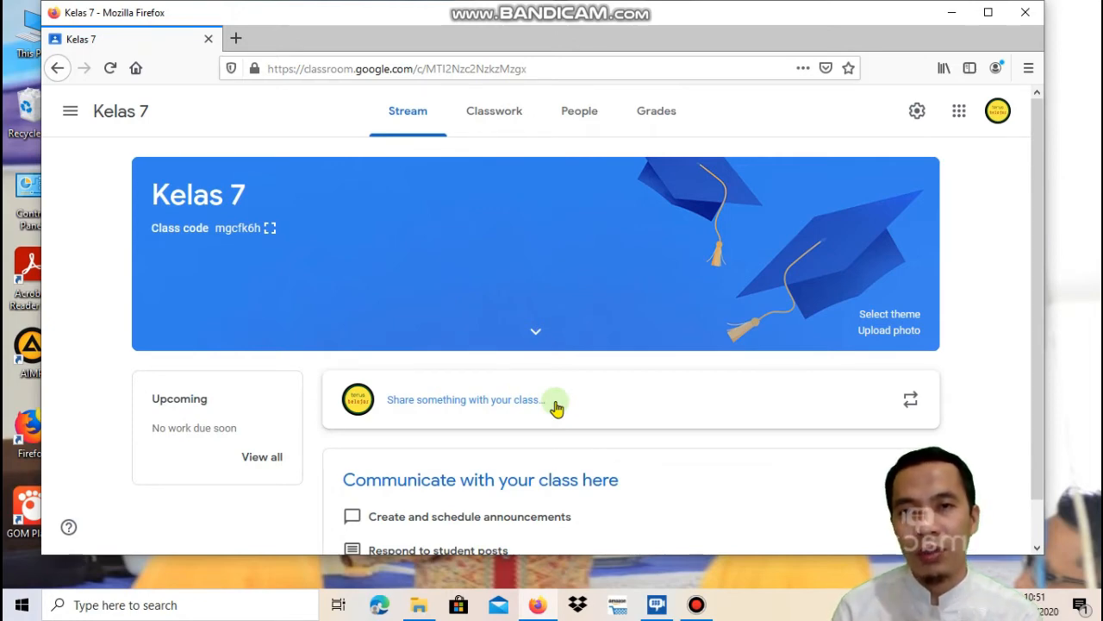
pyautogui.click(493, 398)
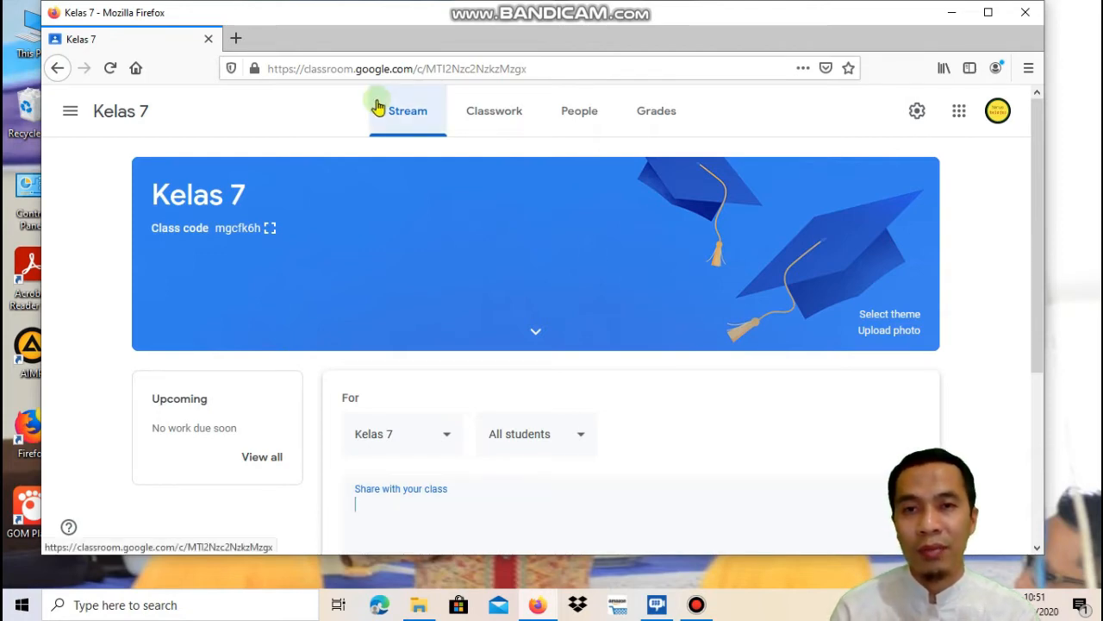
# Switch to Kelas 7's Classwork page and open the Create menu
pyautogui.click(498, 121)
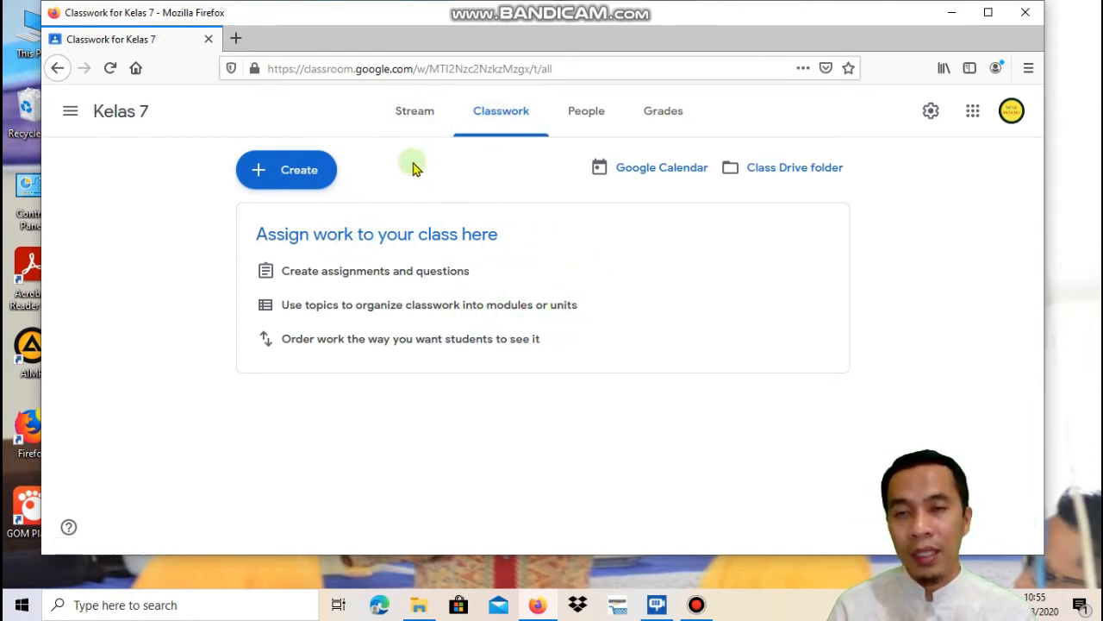
pyautogui.click(258, 174)
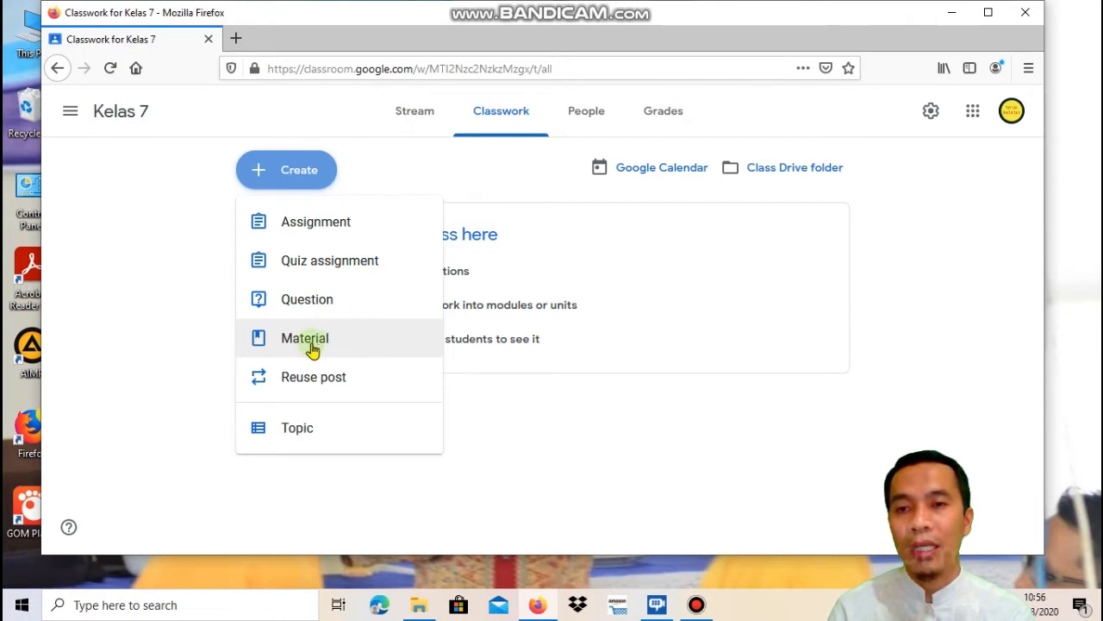
# Start a Material titled 'Sejarah kemerdekaan bangsa Indonesia' with a two-line placeholder description
pyautogui.click(319, 342)
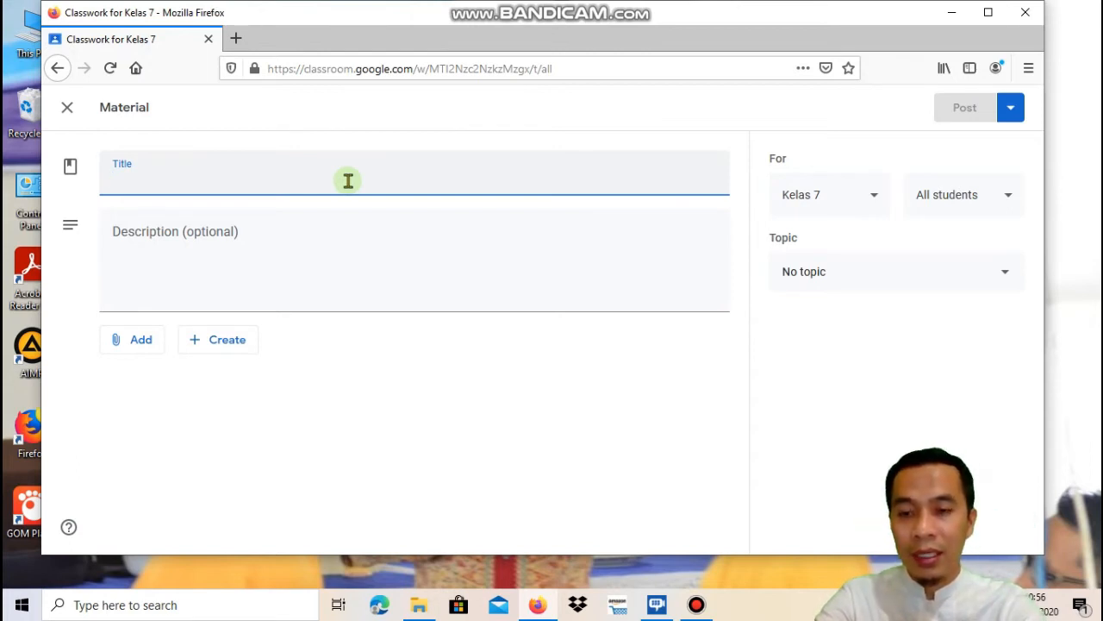
pyautogui.write('Sej')
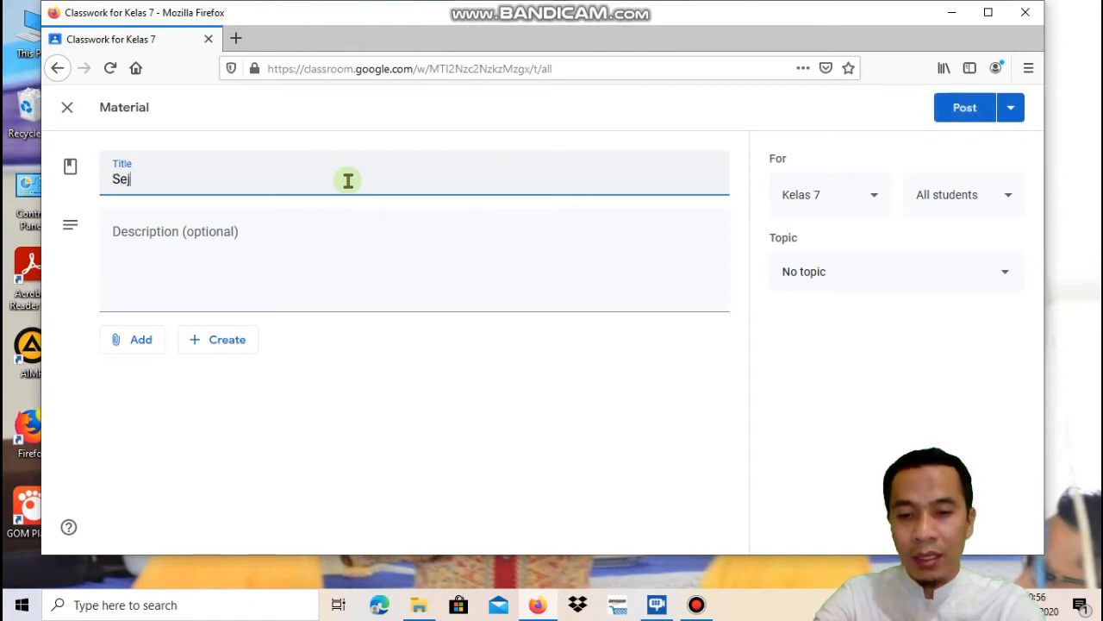
pyautogui.write('arah keme')
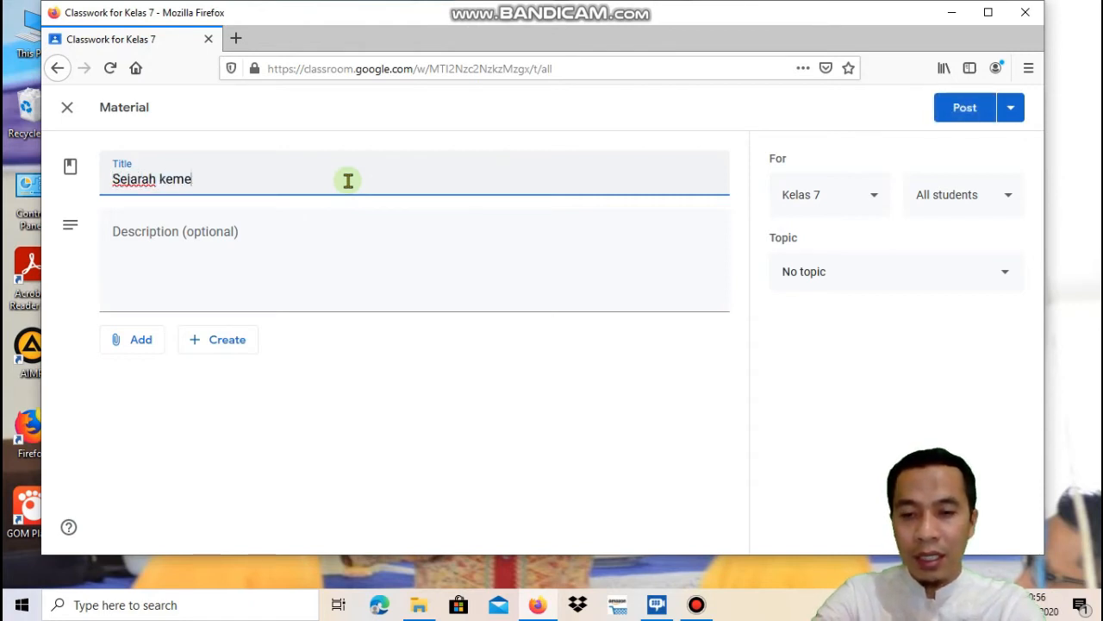
pyautogui.write('rdekaa')
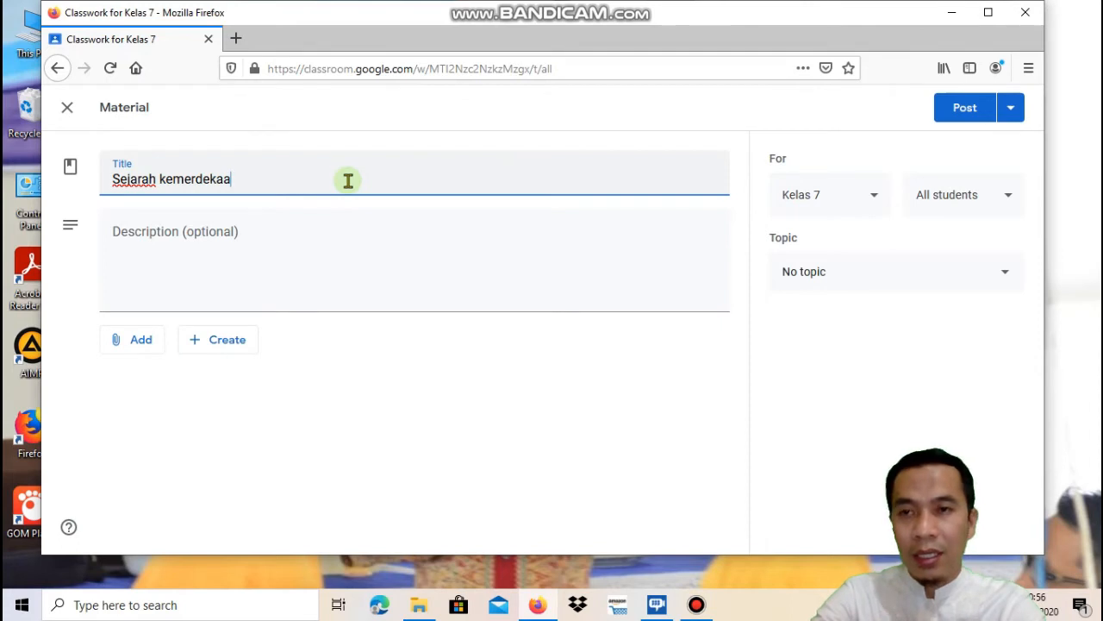
pyautogui.write('n ')
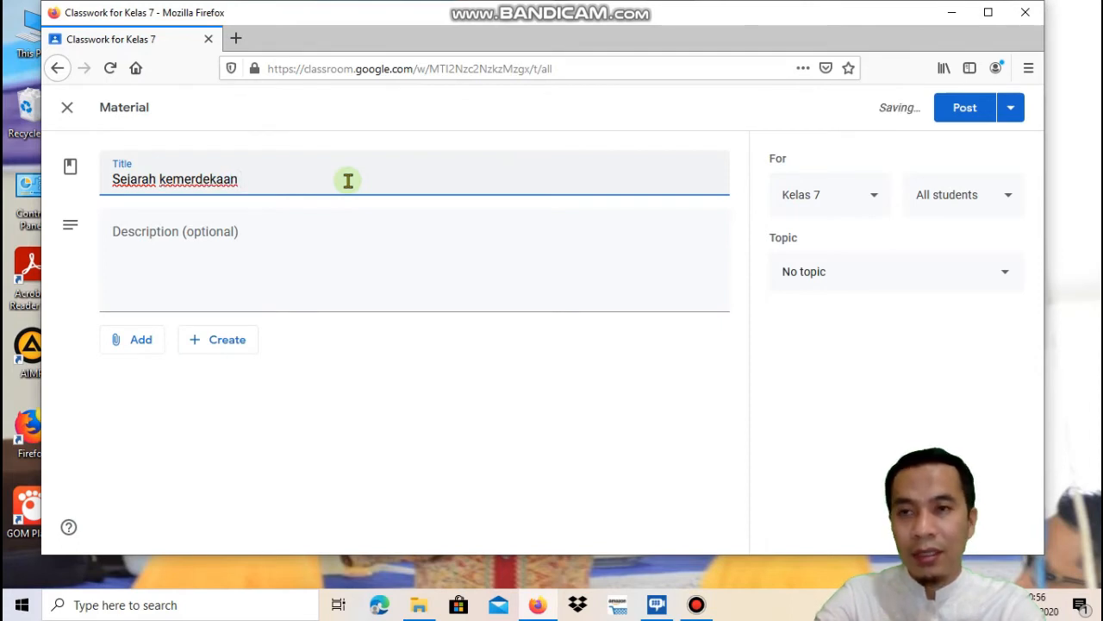
pyautogui.write('bangsa Indone')
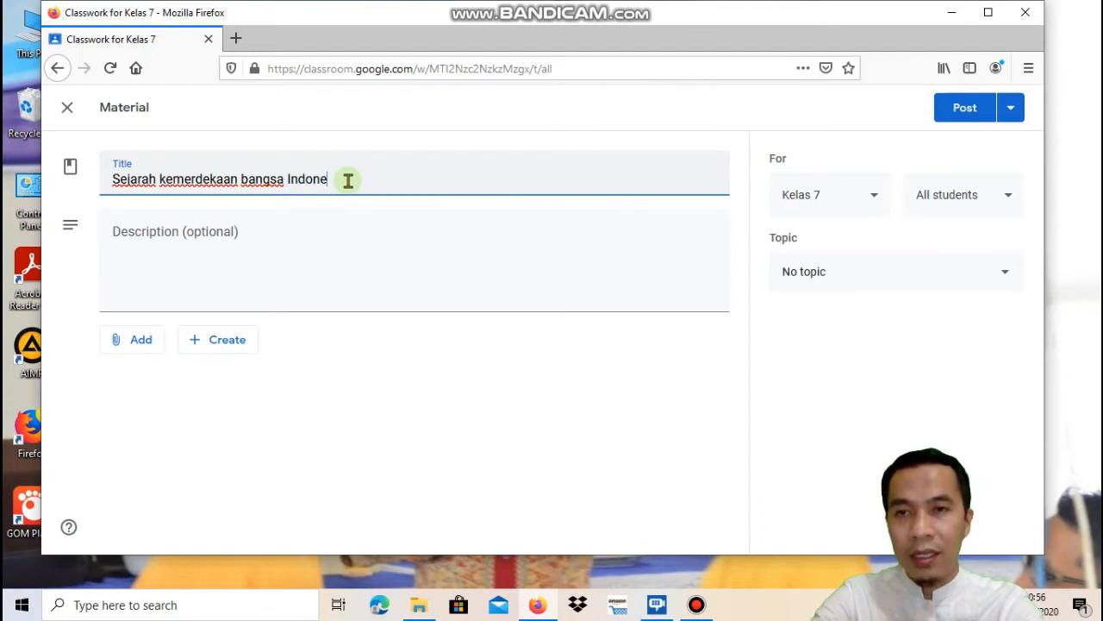
pyautogui.write('sia')
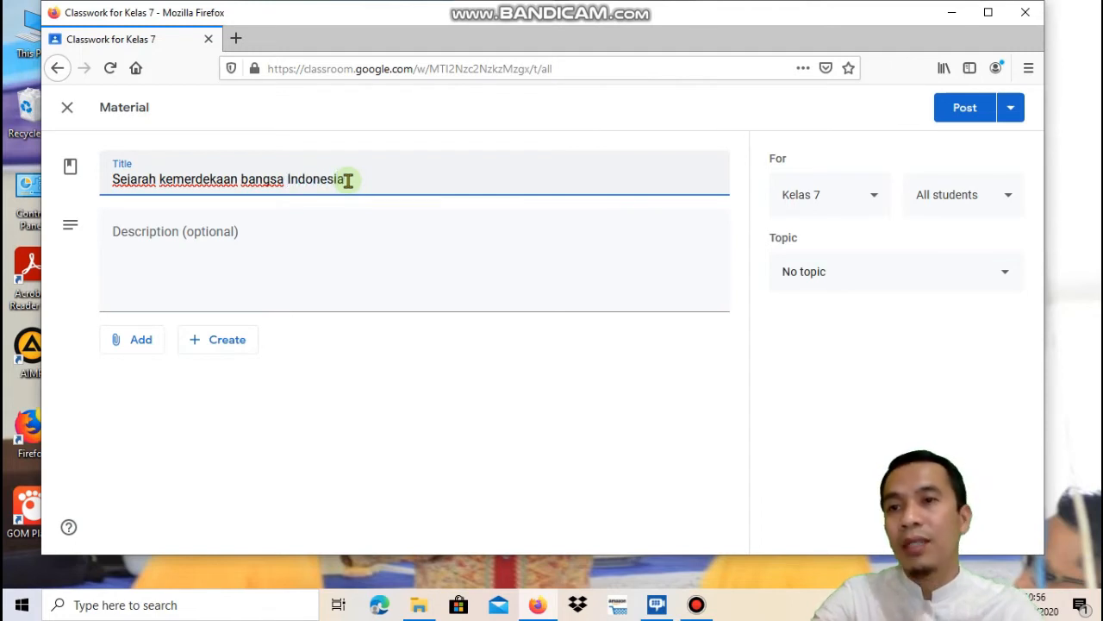
pyautogui.click(294, 272)
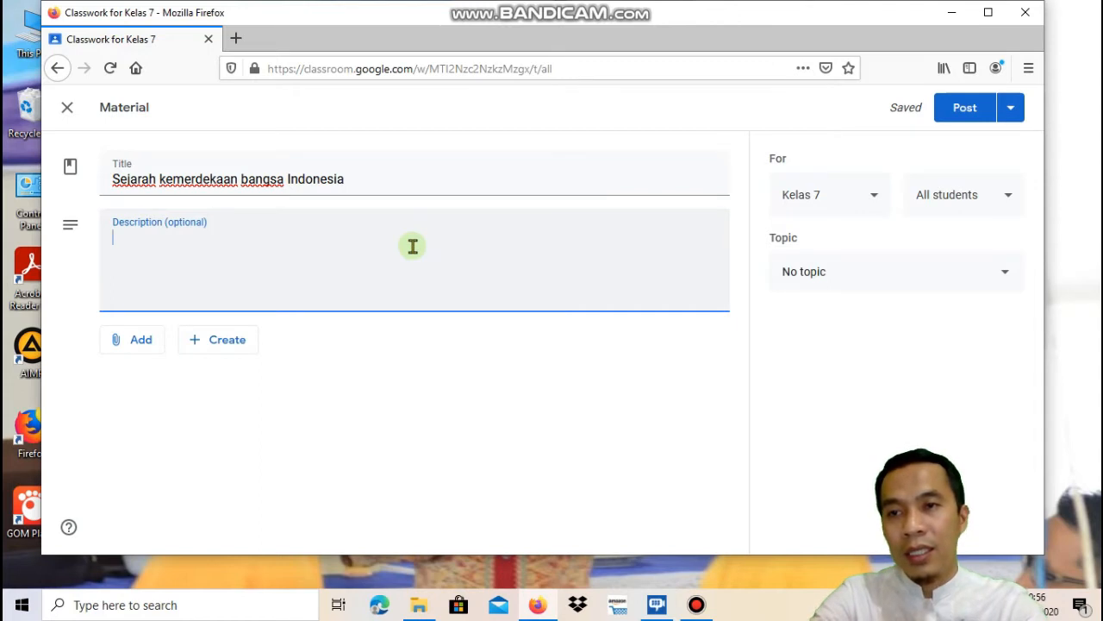
pyautogui.write('djakfklsfj;asldf;as')
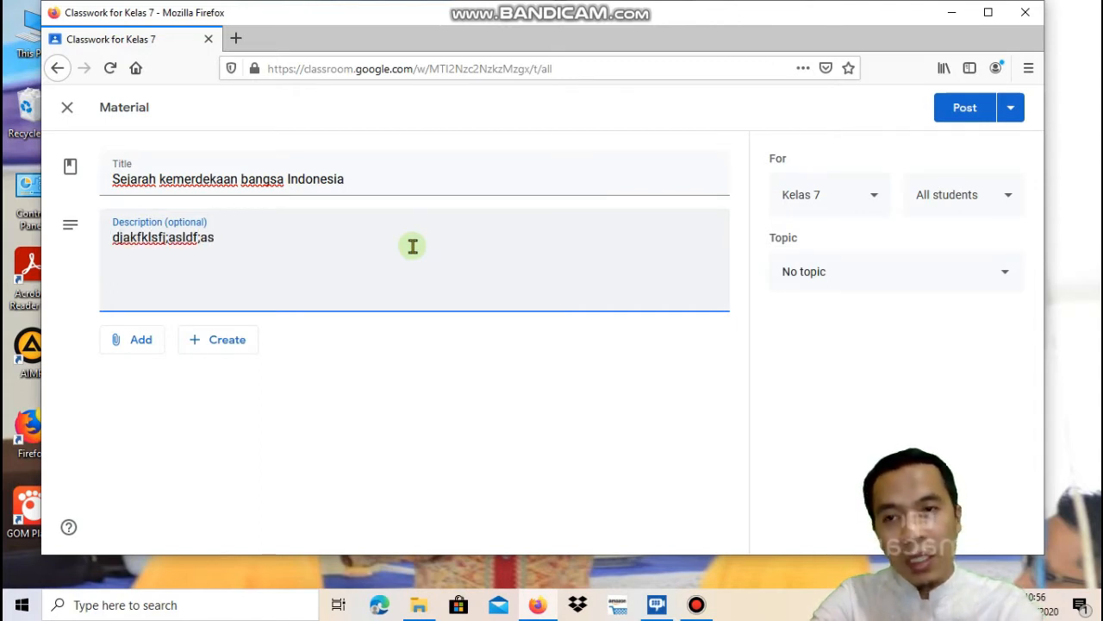
pyautogui.press('Return')
pyautogui.write('jadfhaksdkad')
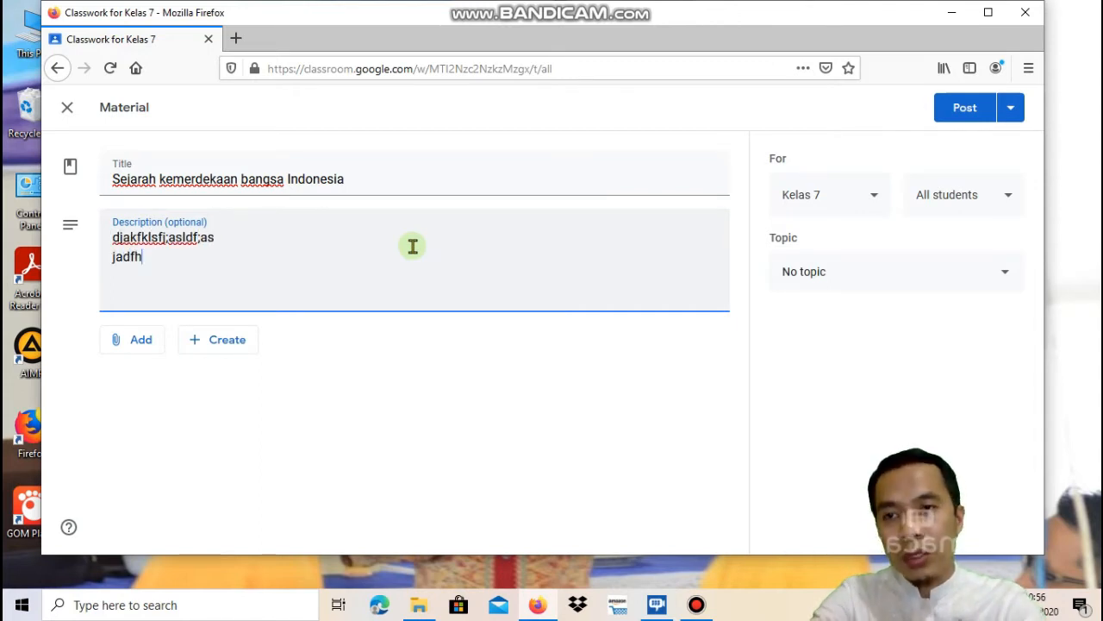
pyautogui.click(142, 343)
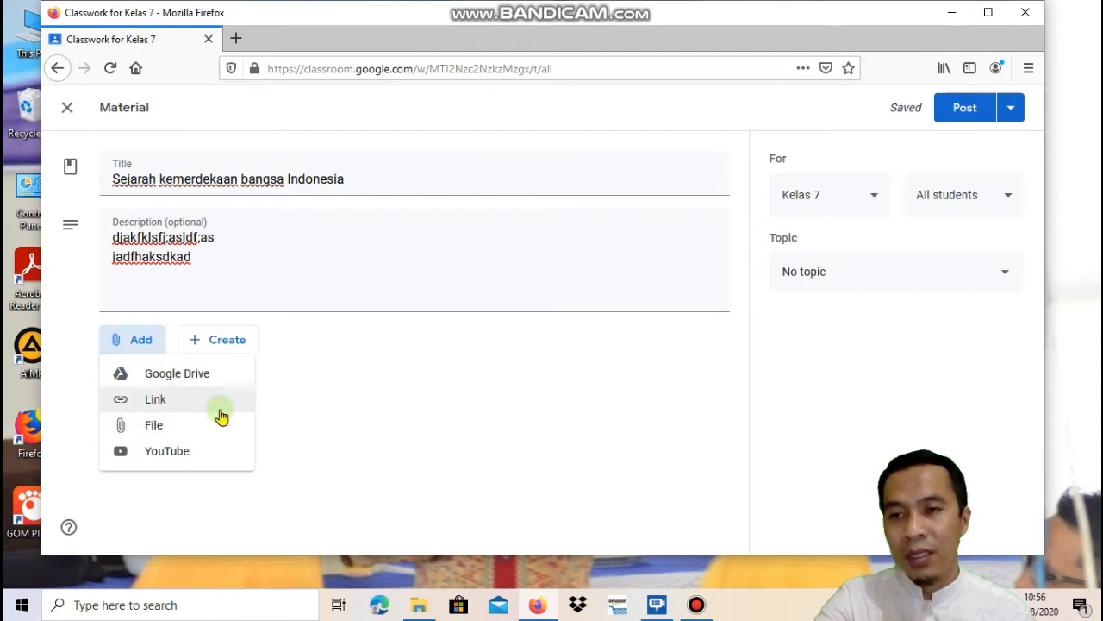
# Attach Exelearning.pptx from Google Drive's Recent files to the material
pyautogui.click(188, 433)
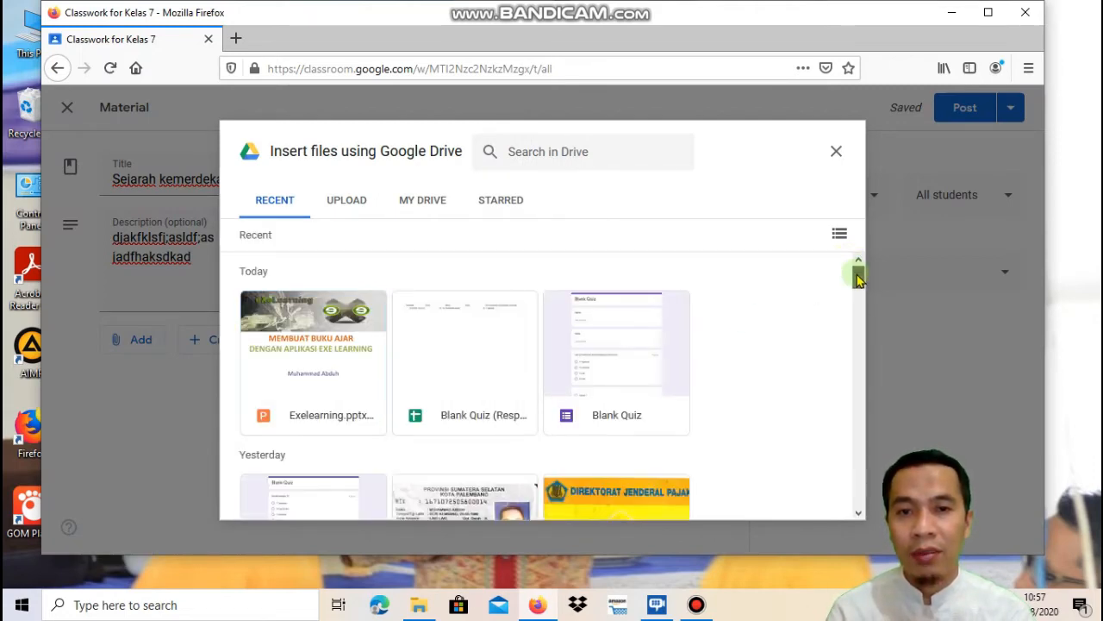
pyautogui.moveTo(857, 276)
pyautogui.mouseDown()
pyautogui.moveTo(858, 319)
pyautogui.moveTo(858, 276)
pyautogui.mouseUp()
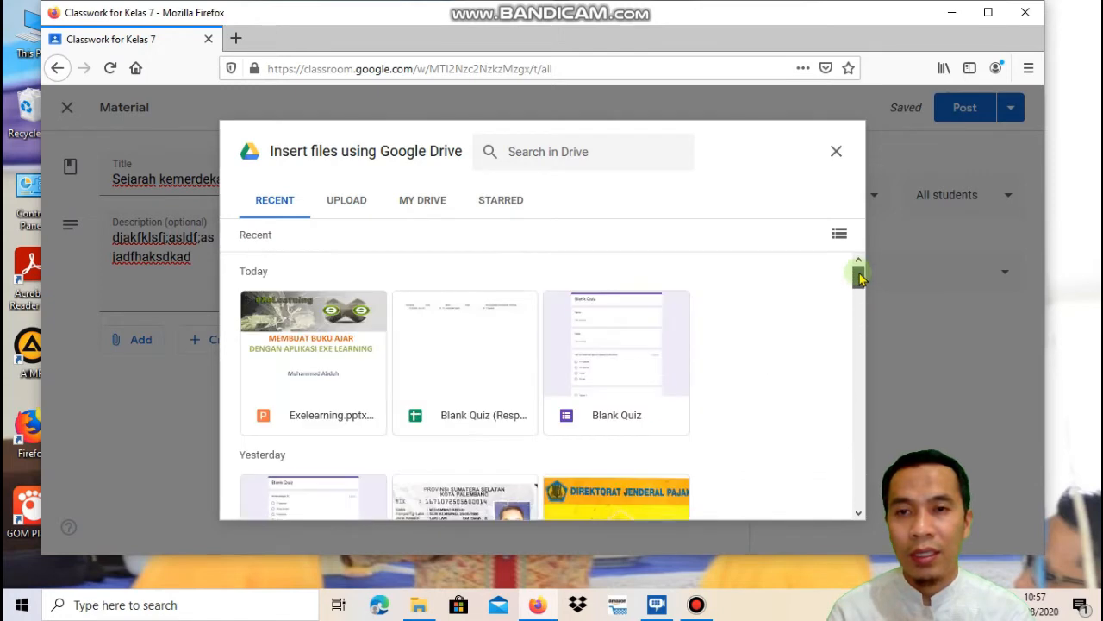
pyautogui.click(349, 369)
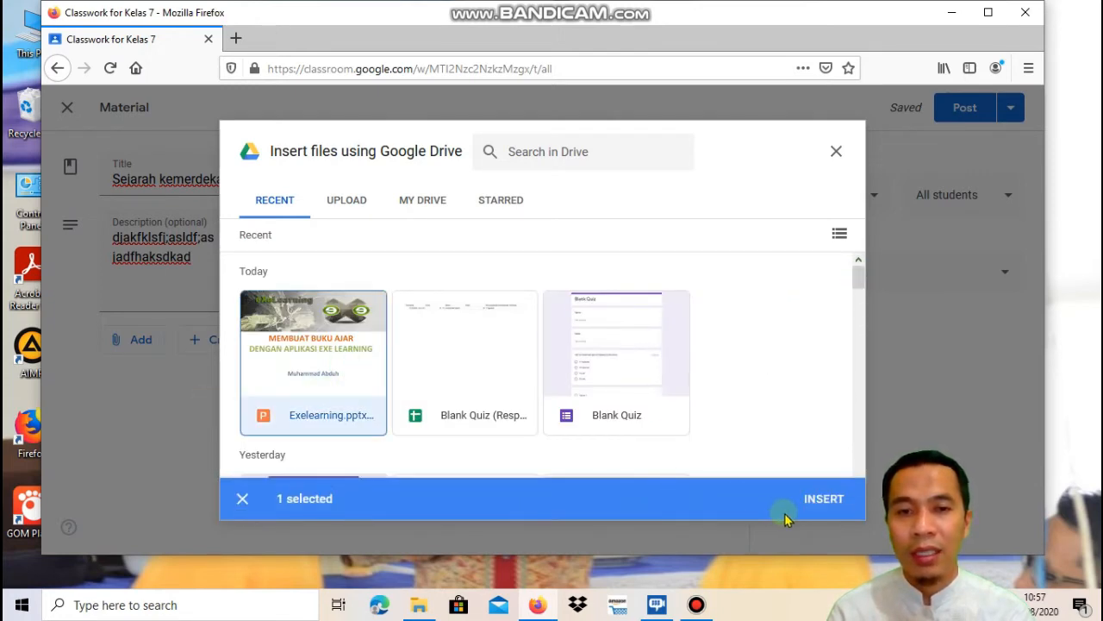
pyautogui.click(824, 500)
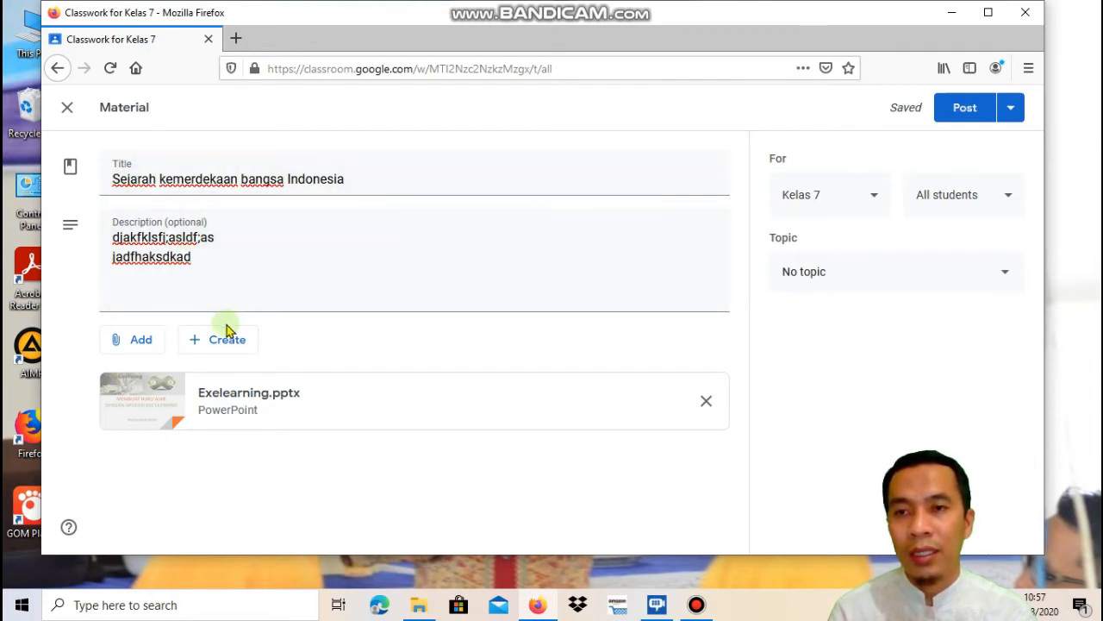
# Post the 'Sejarah kemerdekaan bangsa Indonesia' material to Kelas 7
pyautogui.click(963, 117)
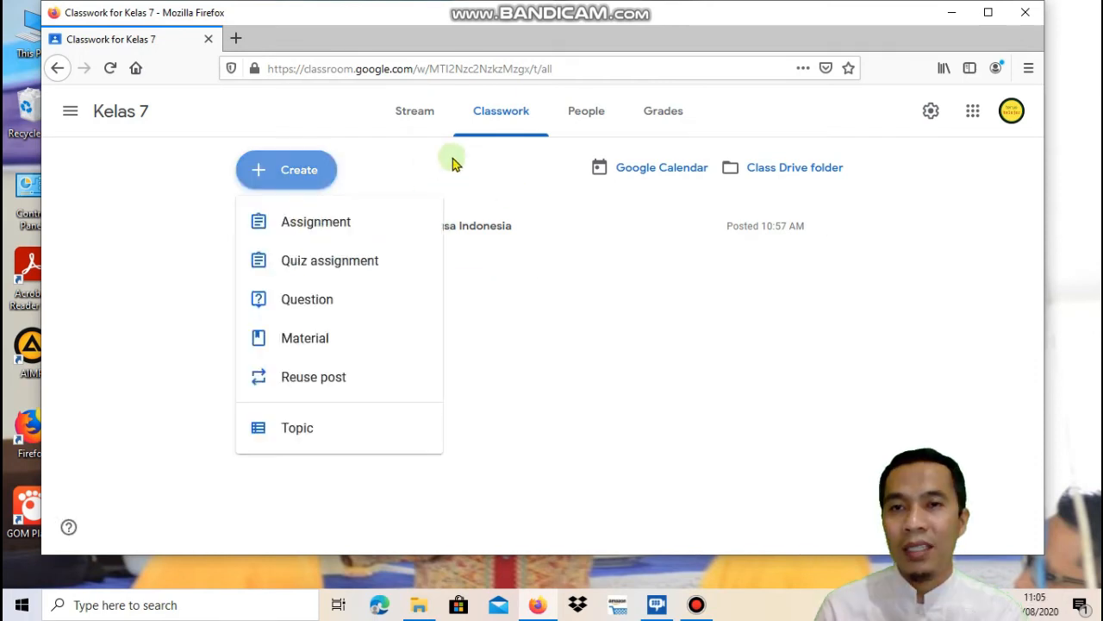
# Open the Create menu on Kelas 7's Classwork page listing classwork types
pyautogui.click(455, 164)
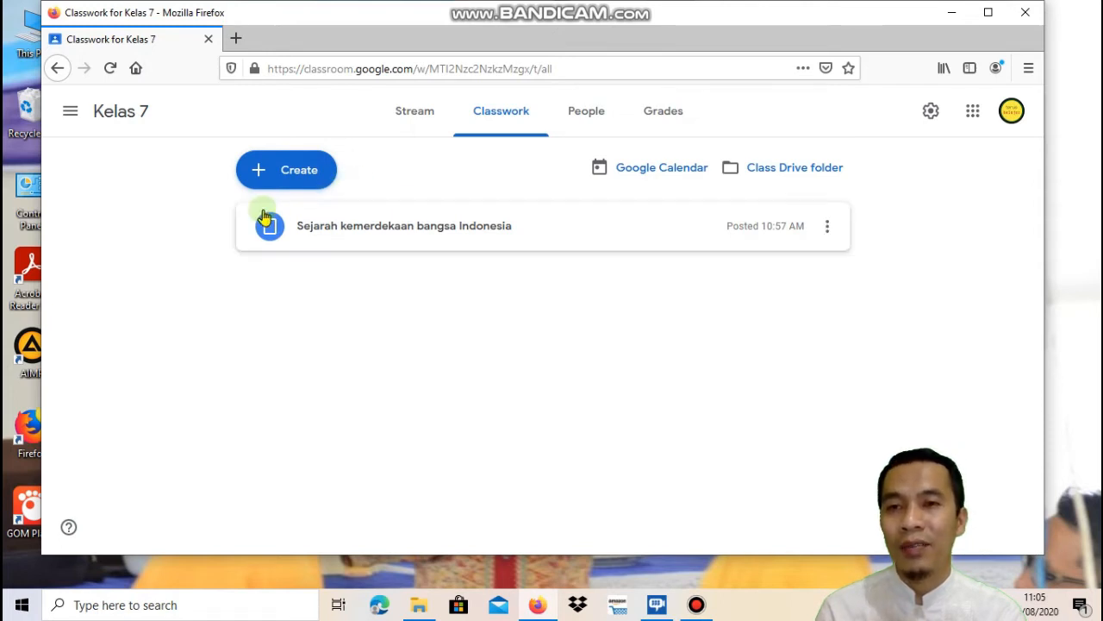
pyautogui.click(300, 170)
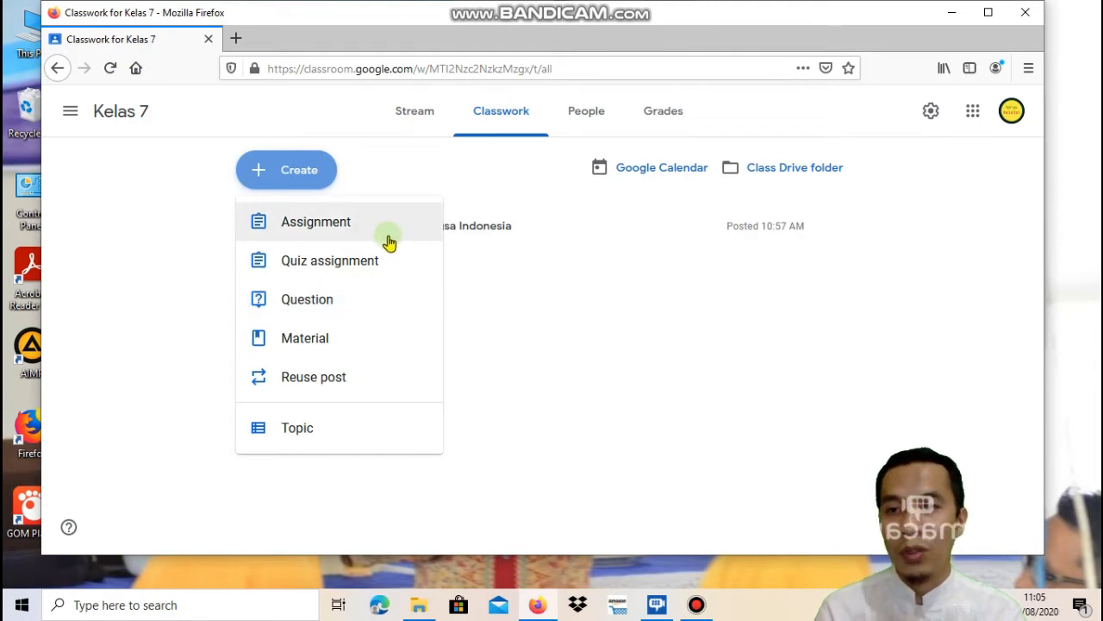
# Start a Quiz assignment titled 'Ulangan harian' with instructions 'pilihlah jawaban yang paling tepat'
pyautogui.click(298, 268)
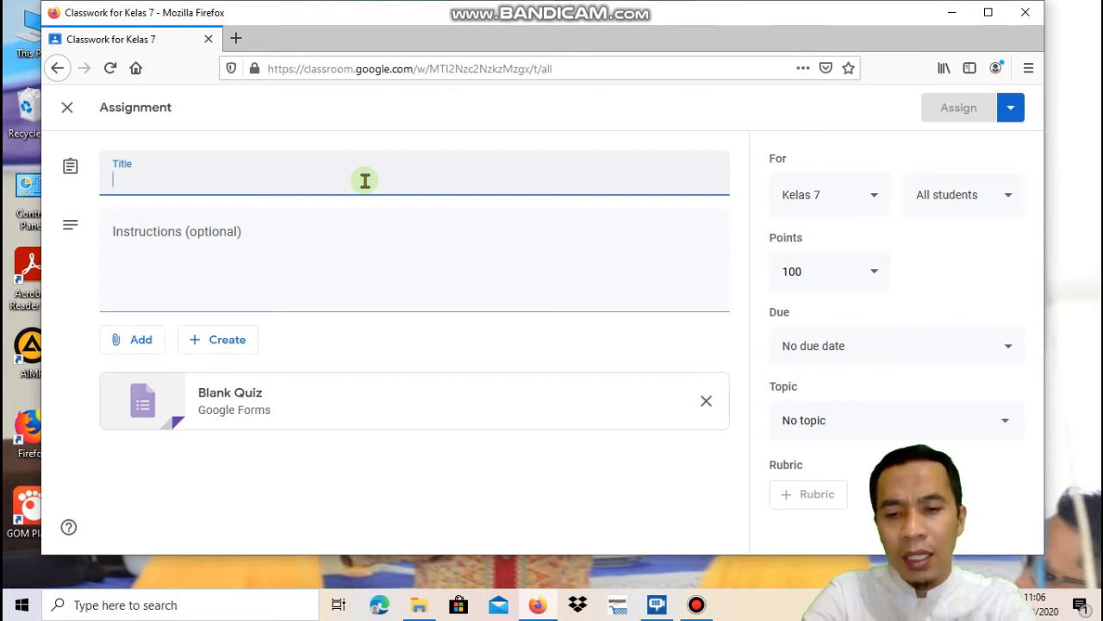
pyautogui.write('Uala')
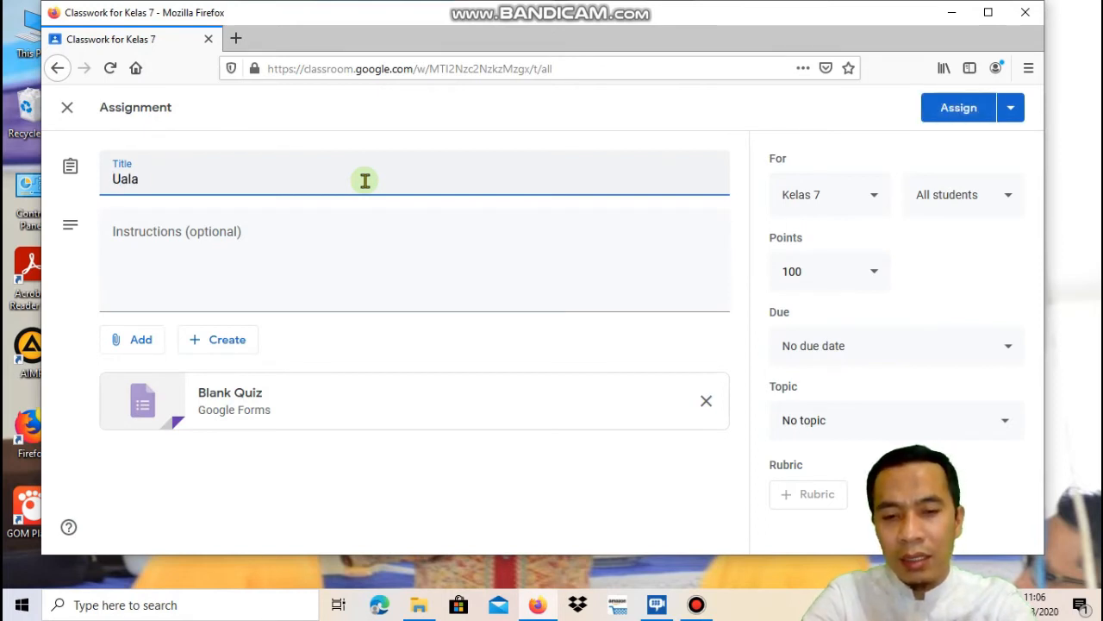
pyautogui.press('BackSpace')
pyautogui.press('BackSpace')
pyautogui.press('BackSpace')
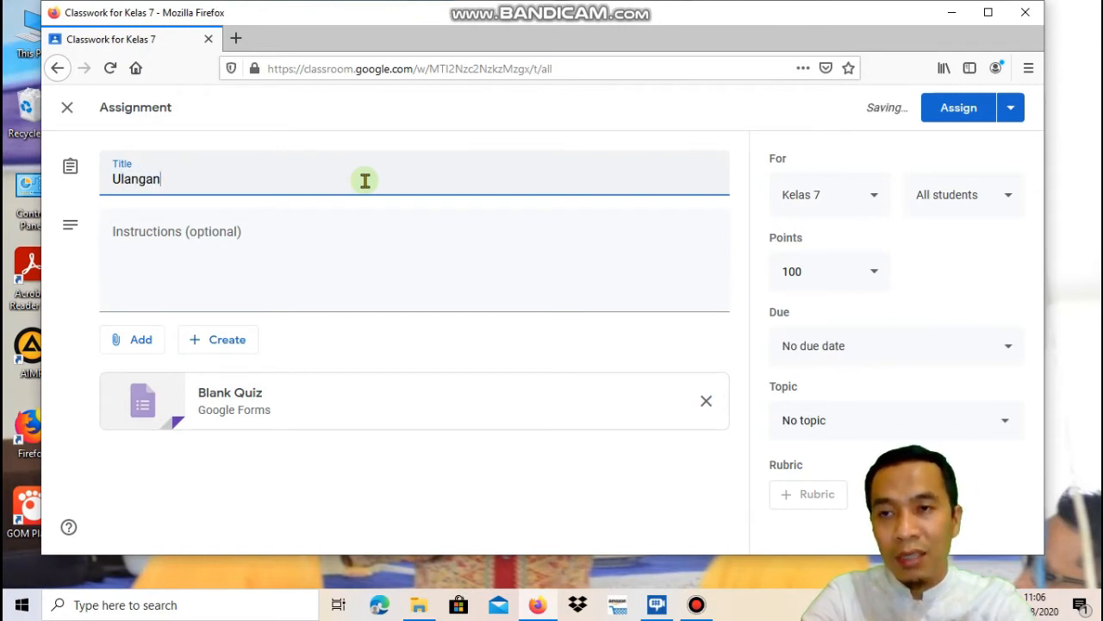
pyautogui.write('harian')
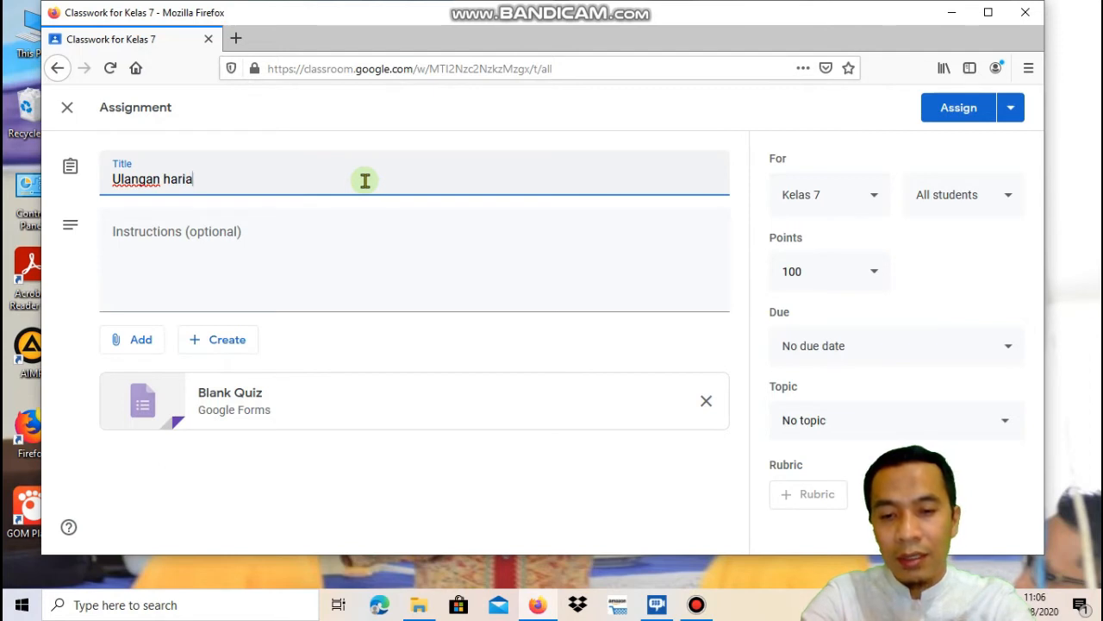
pyautogui.click(345, 260)
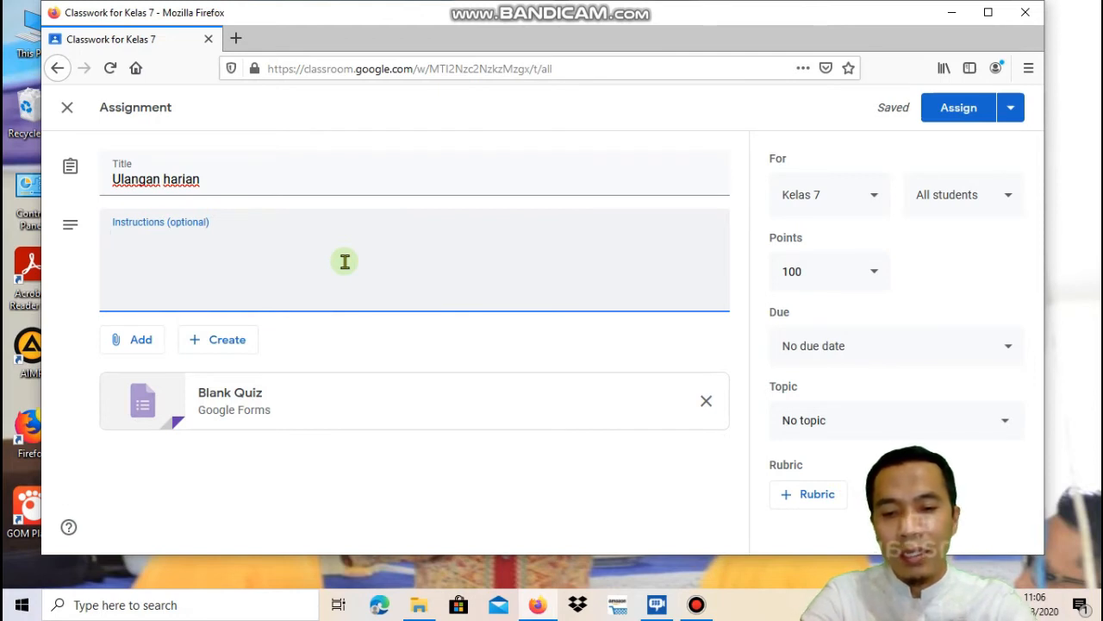
pyautogui.write('pili')
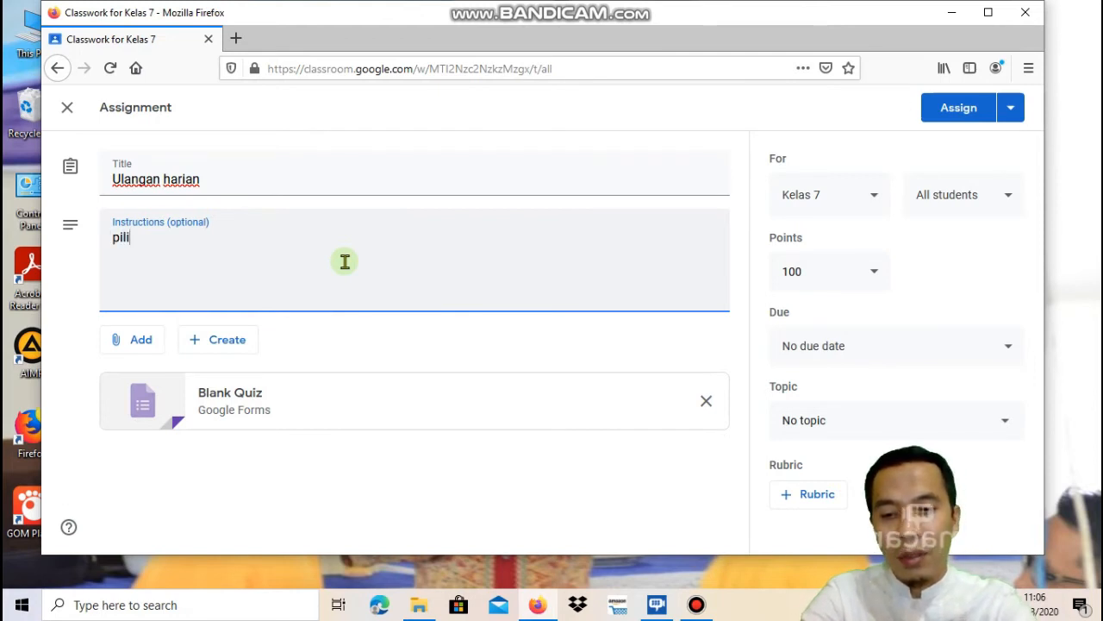
pyautogui.write('hlah jawab')
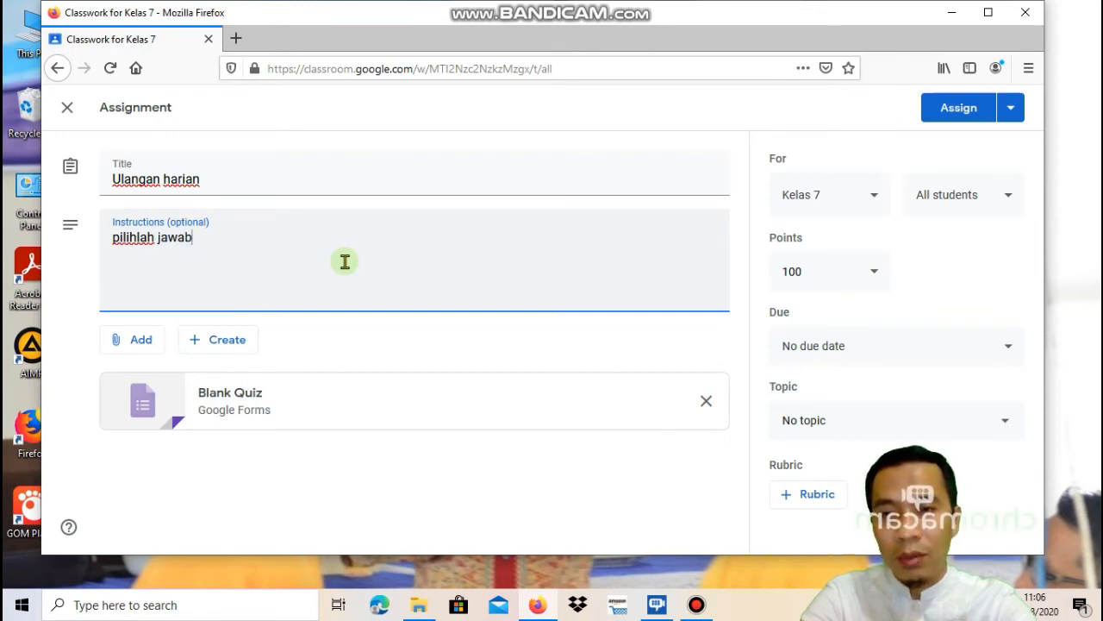
pyautogui.write('an yang paling')
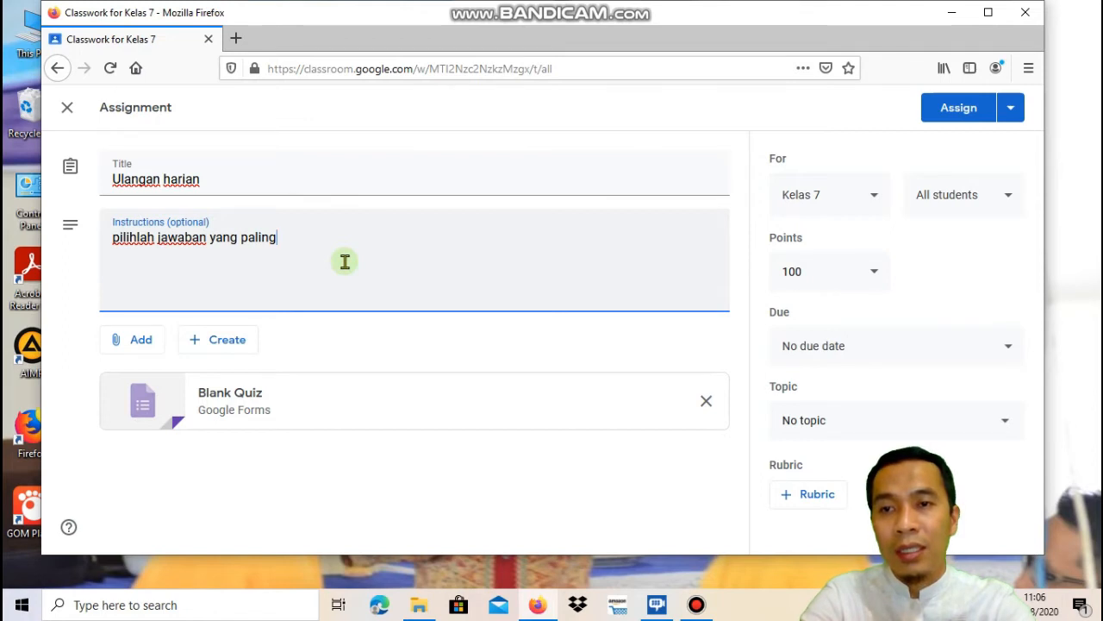
pyautogui.write('tepat')
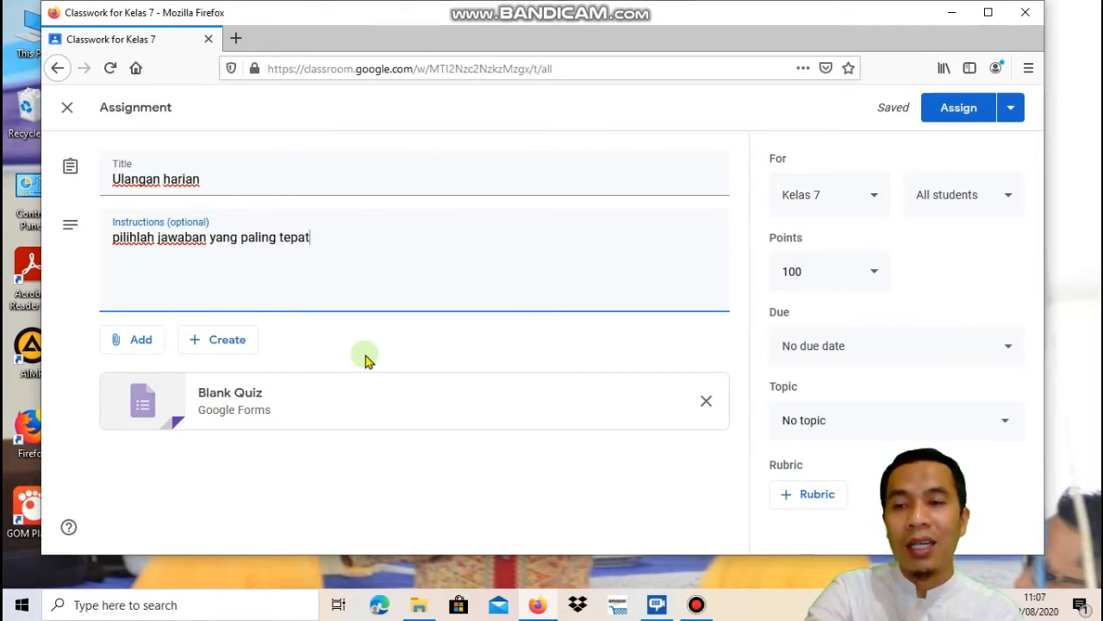
# Open the Blank Quiz, make its first question a short-answer 'Nama', and add another question
pyautogui.click(148, 419)
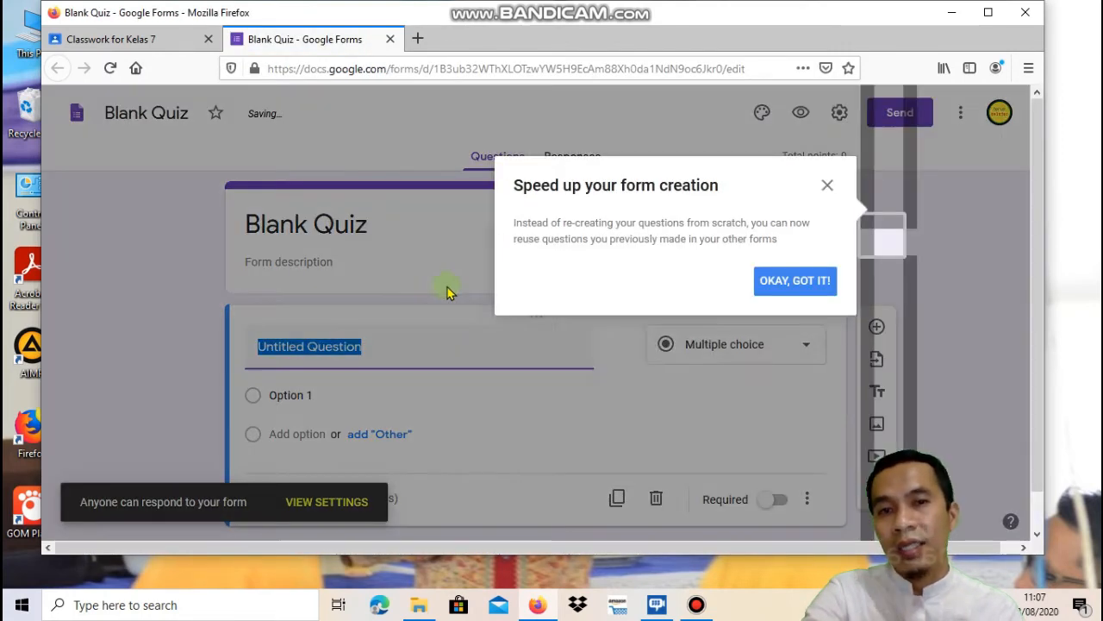
pyautogui.click(822, 316)
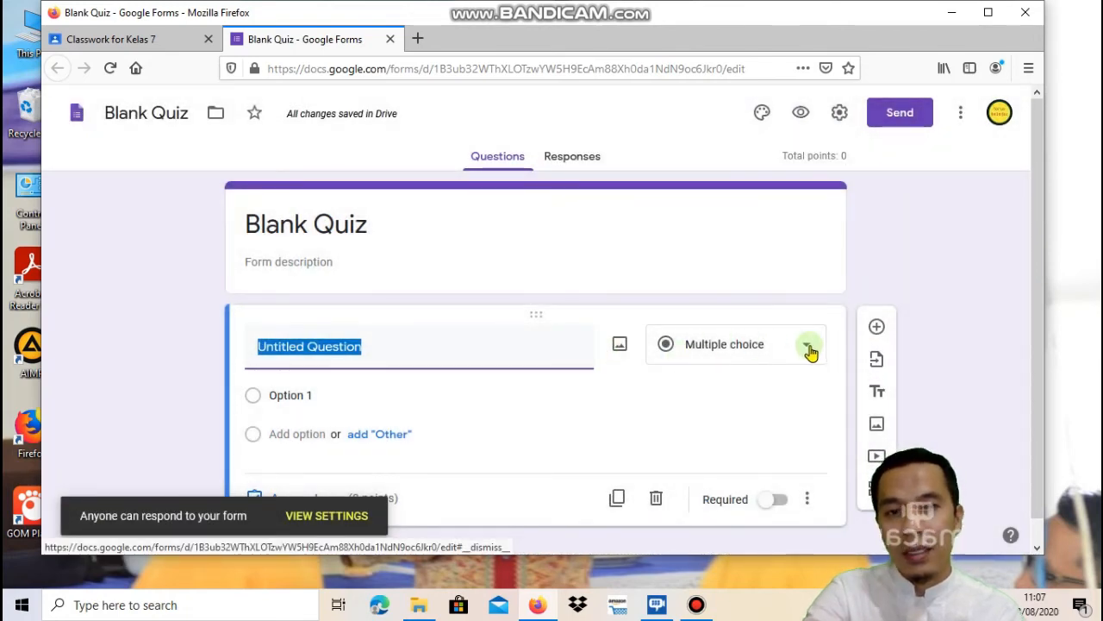
pyautogui.click(810, 350)
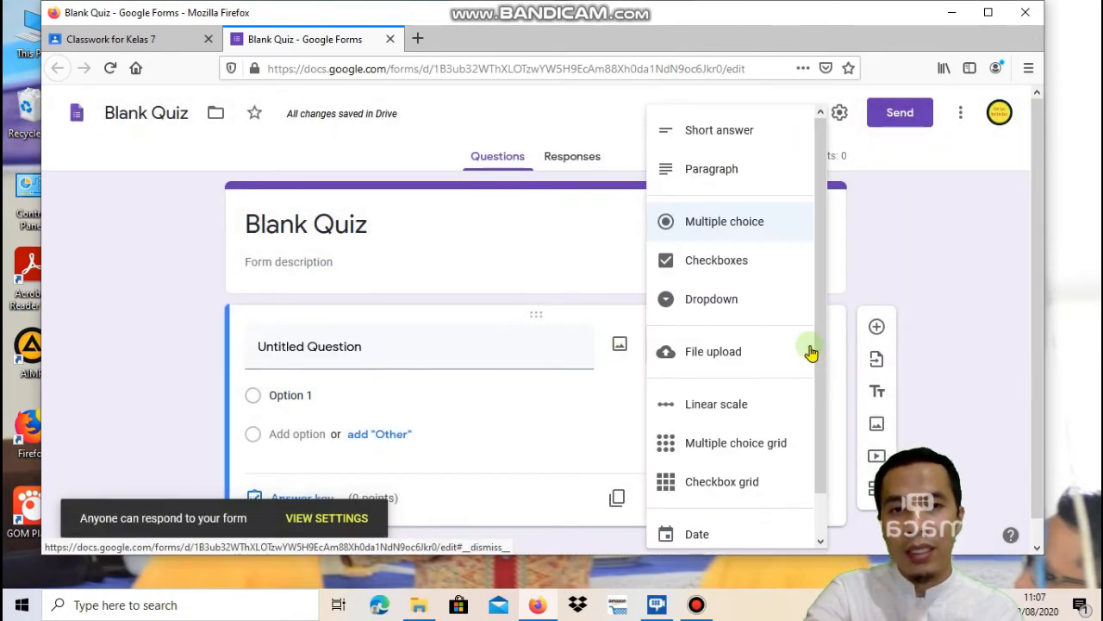
pyautogui.click(751, 132)
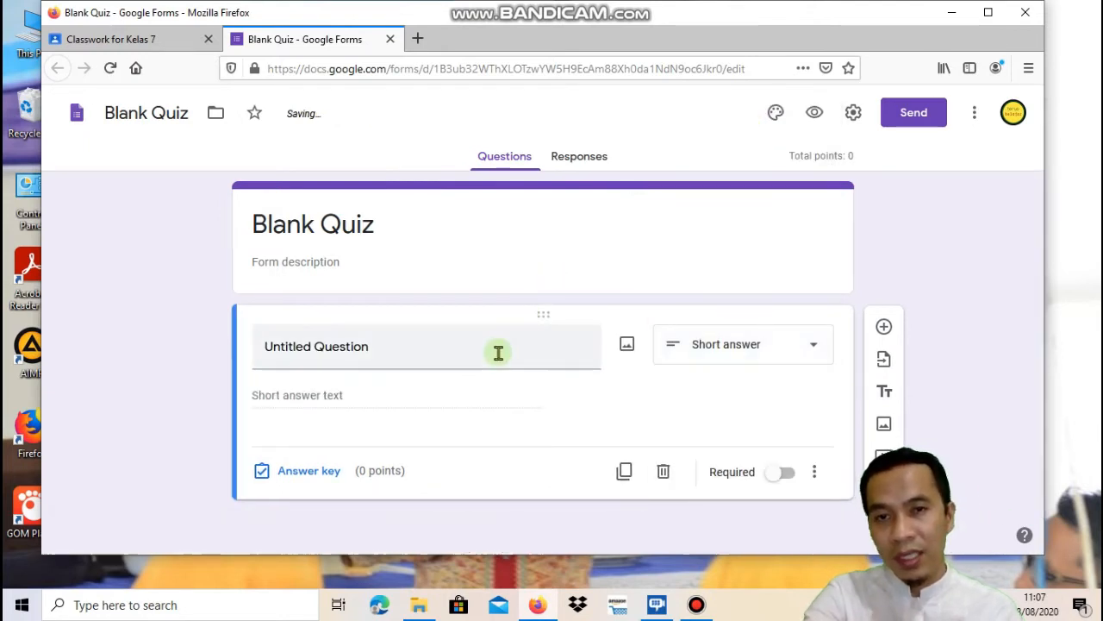
pyautogui.click(498, 352)
pyautogui.write('N')
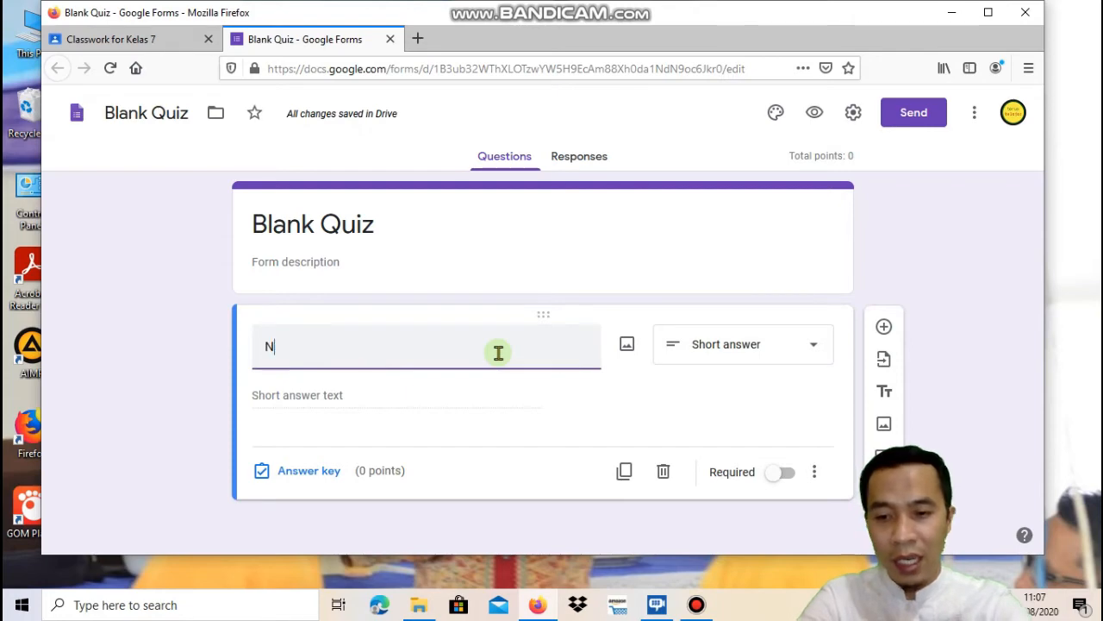
pyautogui.write('ama')
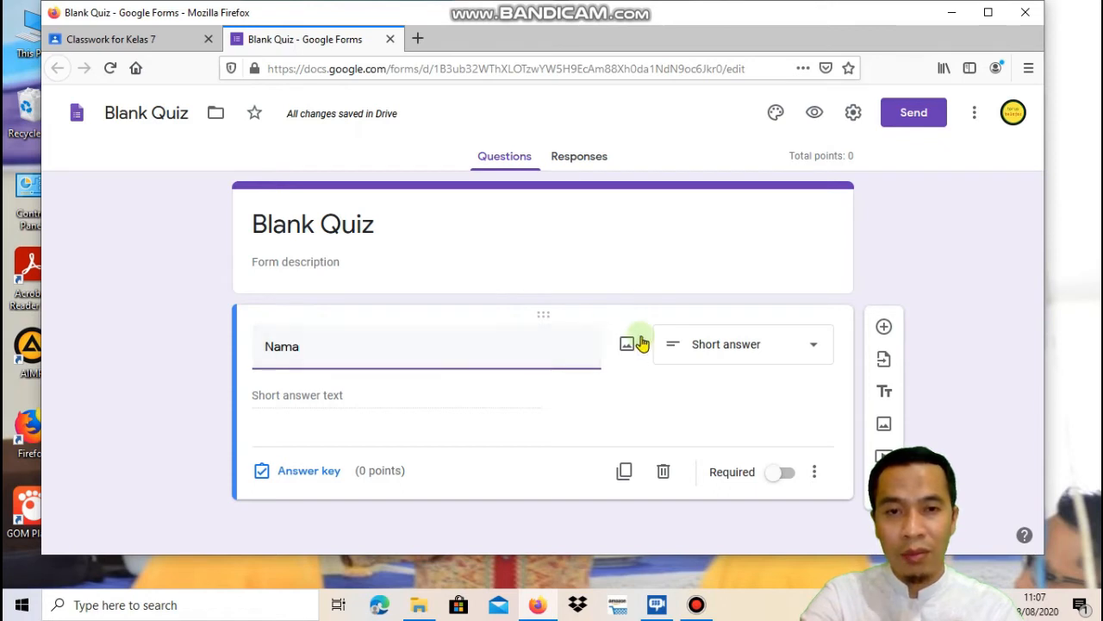
pyautogui.click(885, 329)
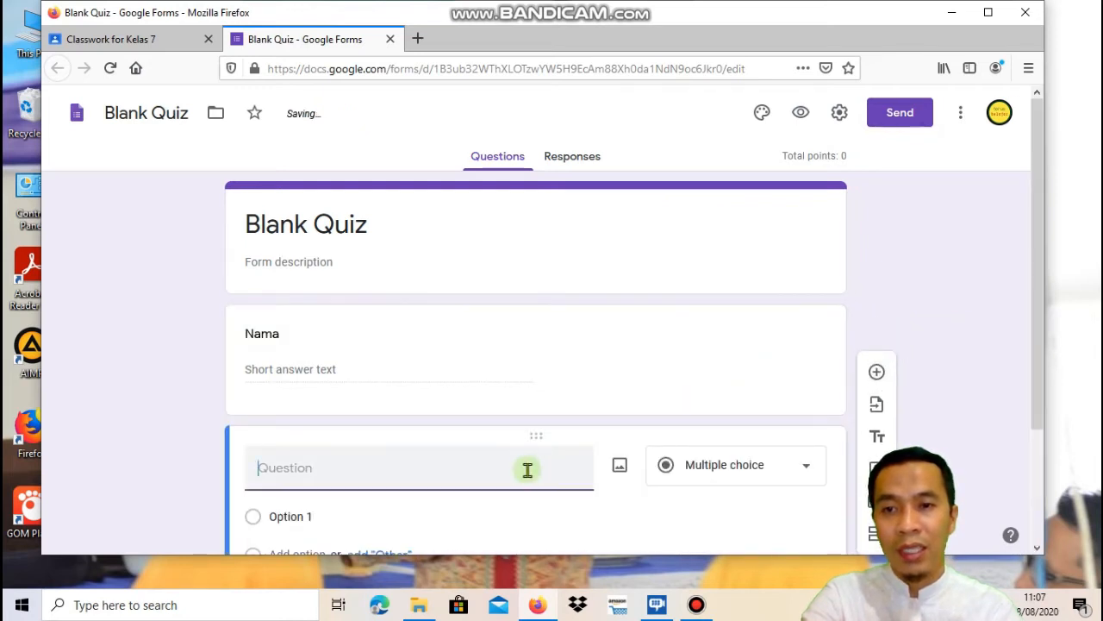
# Make the second question a short-answer 'Kelas' and add a third question below it
pyautogui.click(806, 466)
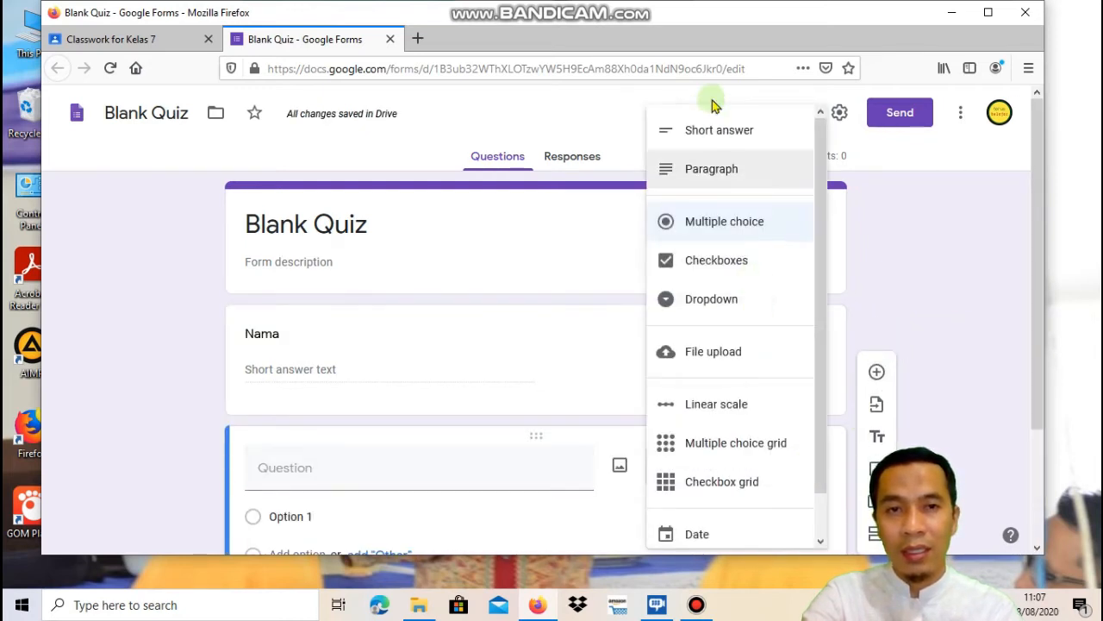
pyautogui.click(712, 134)
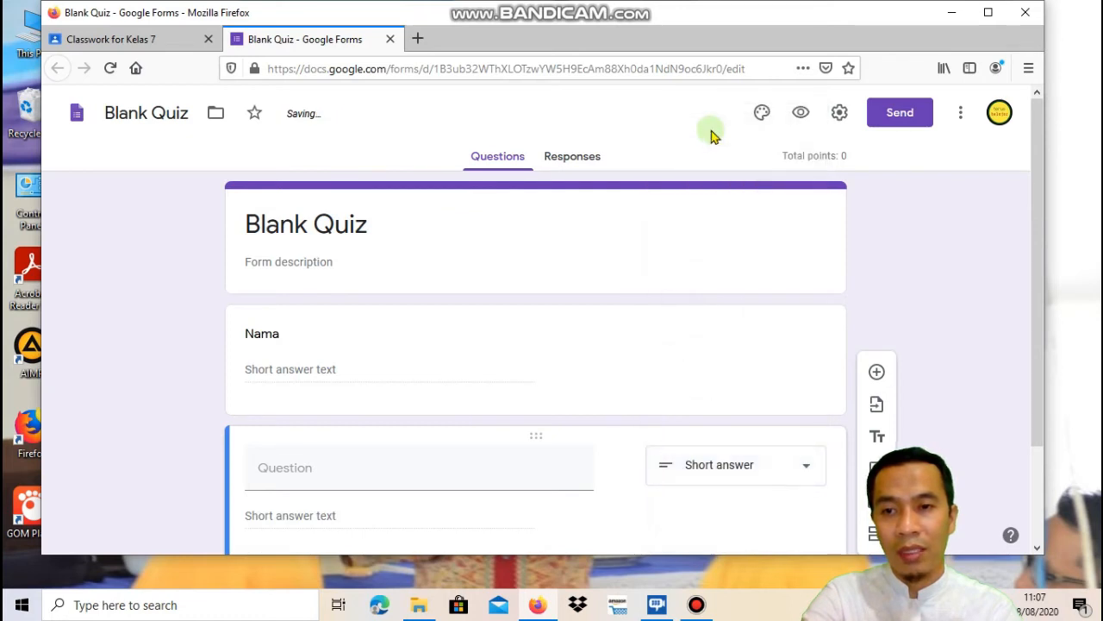
pyautogui.click(463, 465)
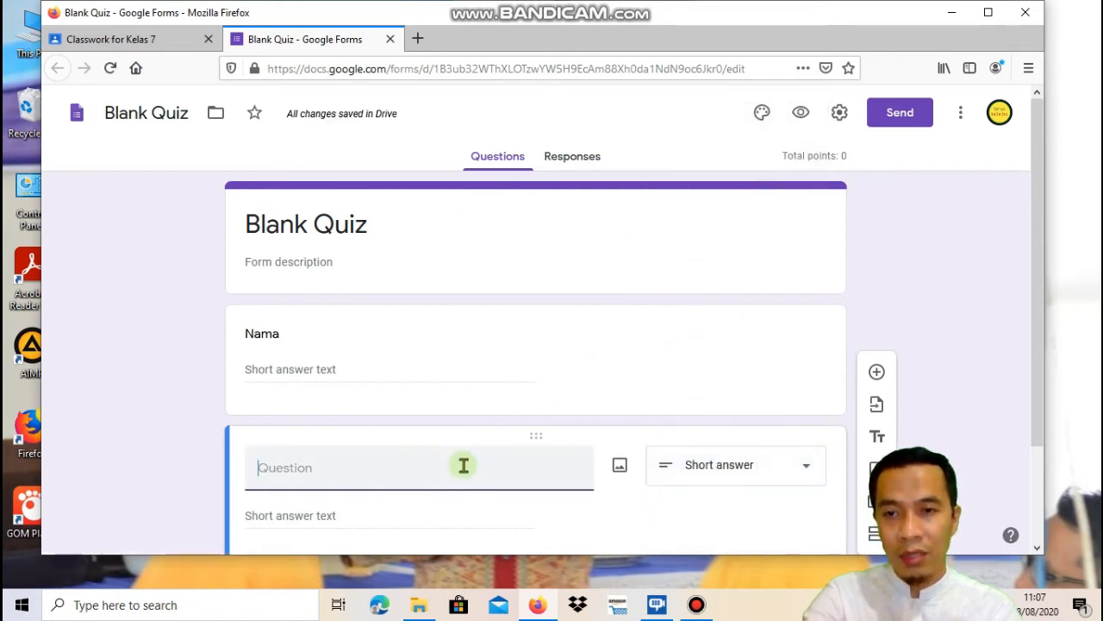
pyautogui.write('K')
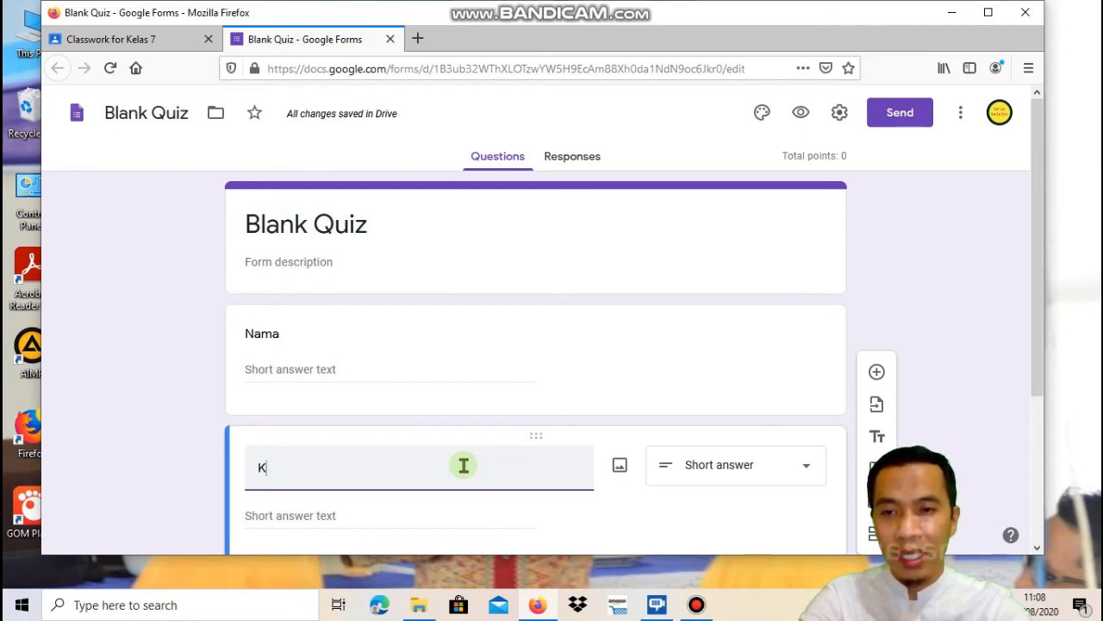
pyautogui.write('ela')
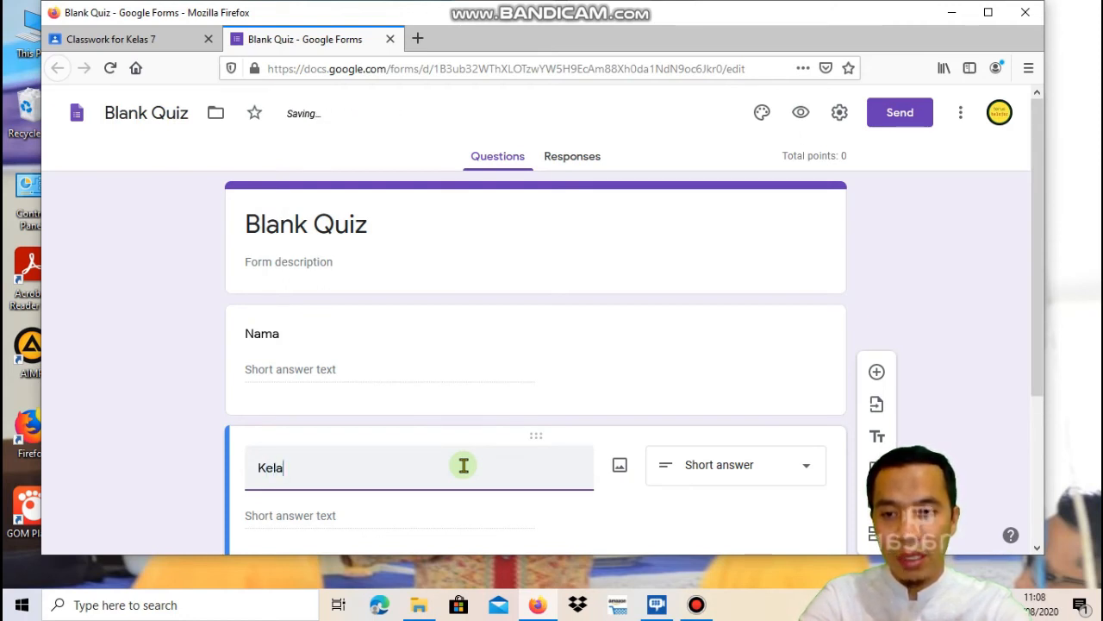
pyautogui.write('s')
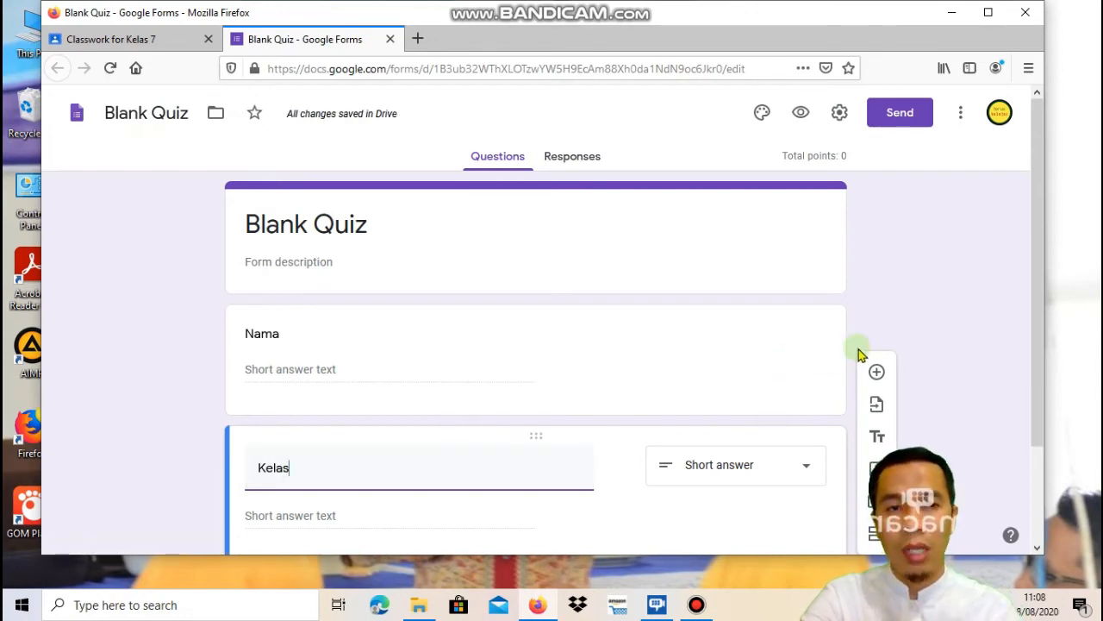
pyautogui.moveTo(1038, 211); pyautogui.dragTo(1047, 313)
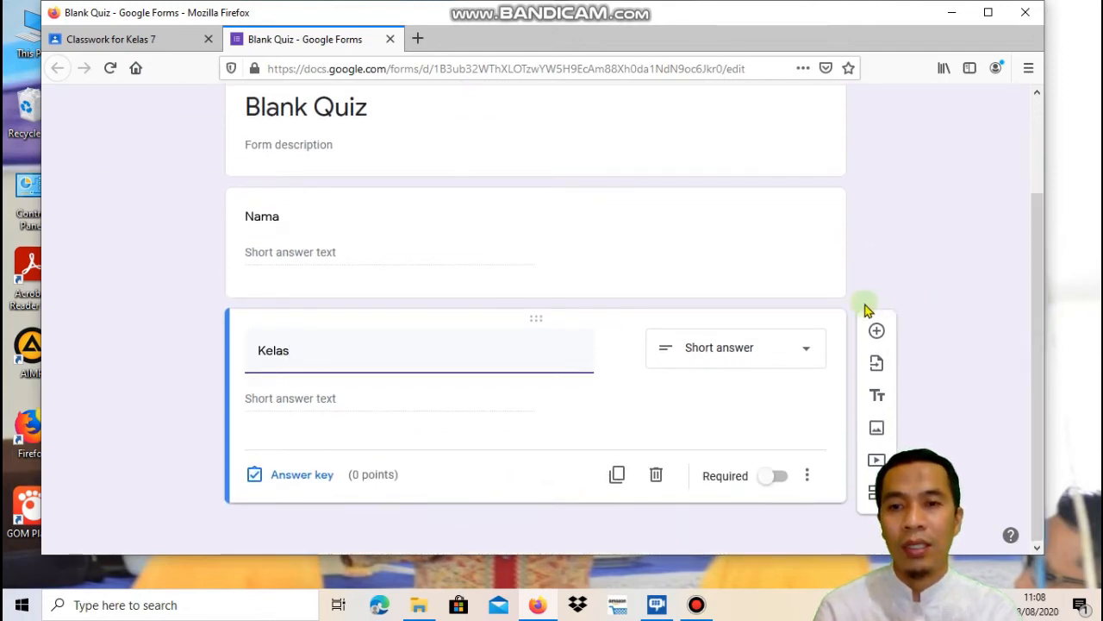
pyautogui.click(876, 331)
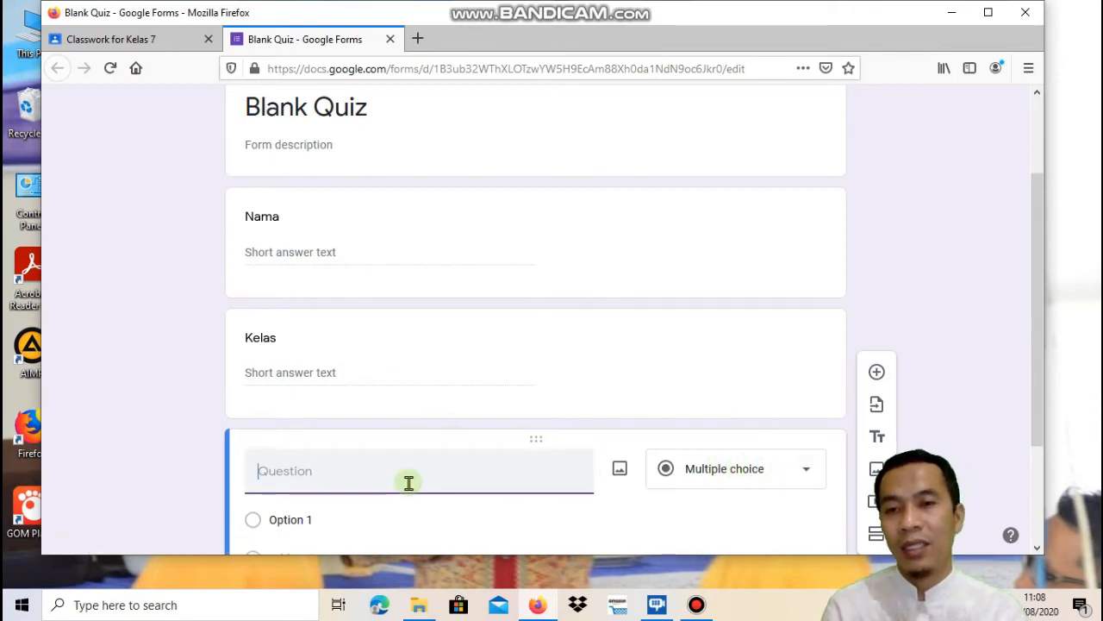
# Title the third question 'Hari kemerdekaan indonesia' and set its first choice to 18 Agustus 1945
pyautogui.write('H')
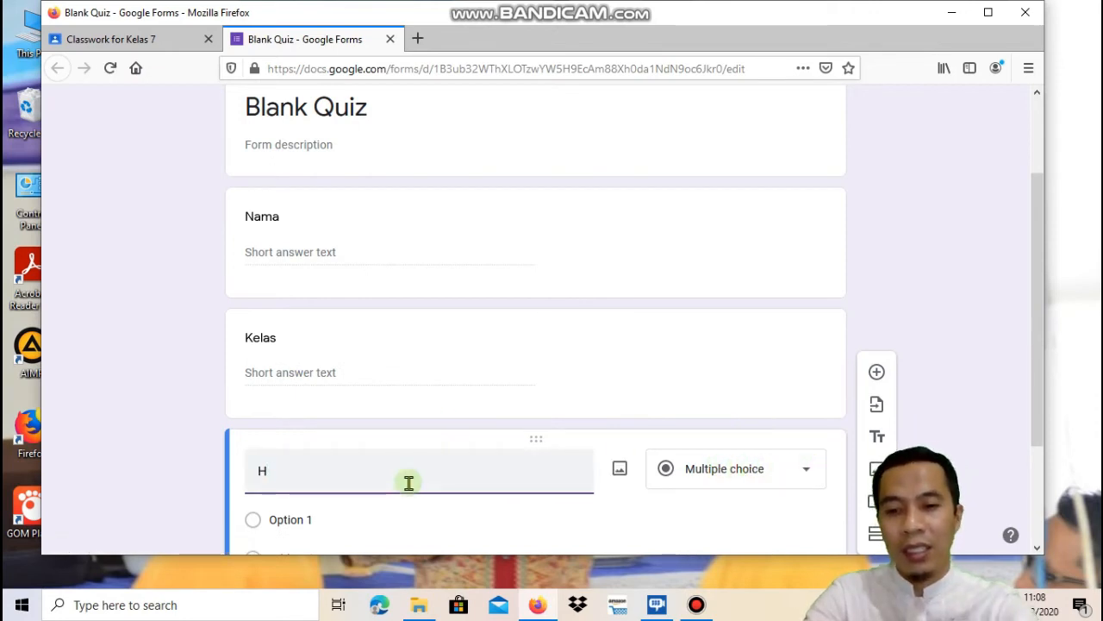
pyautogui.write('ari')
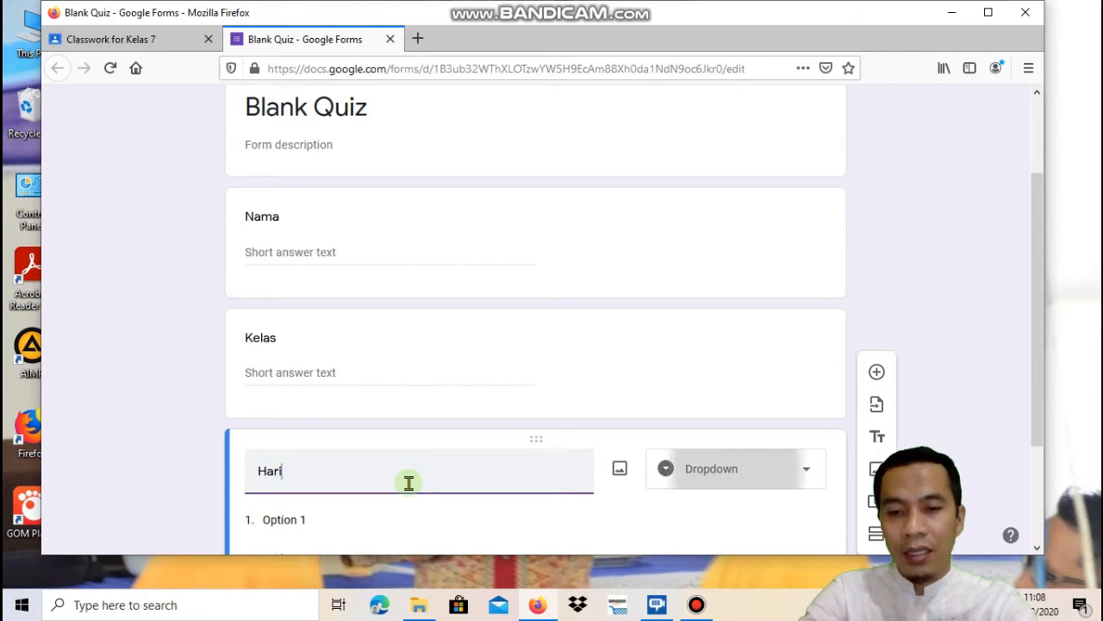
pyautogui.write(' kemerdeka')
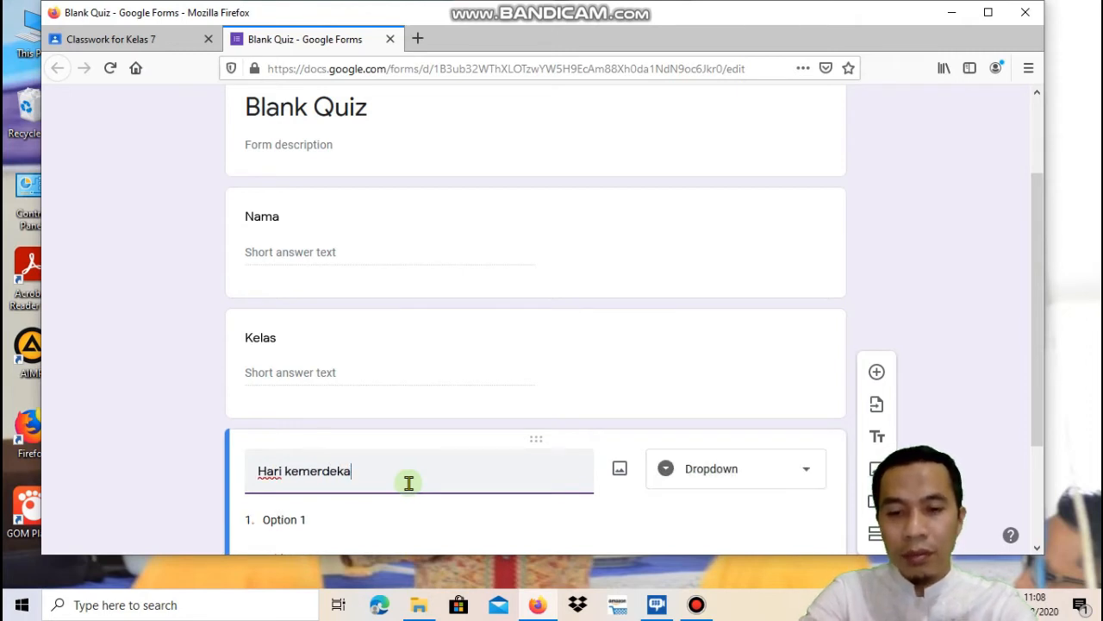
pyautogui.write('an ind')
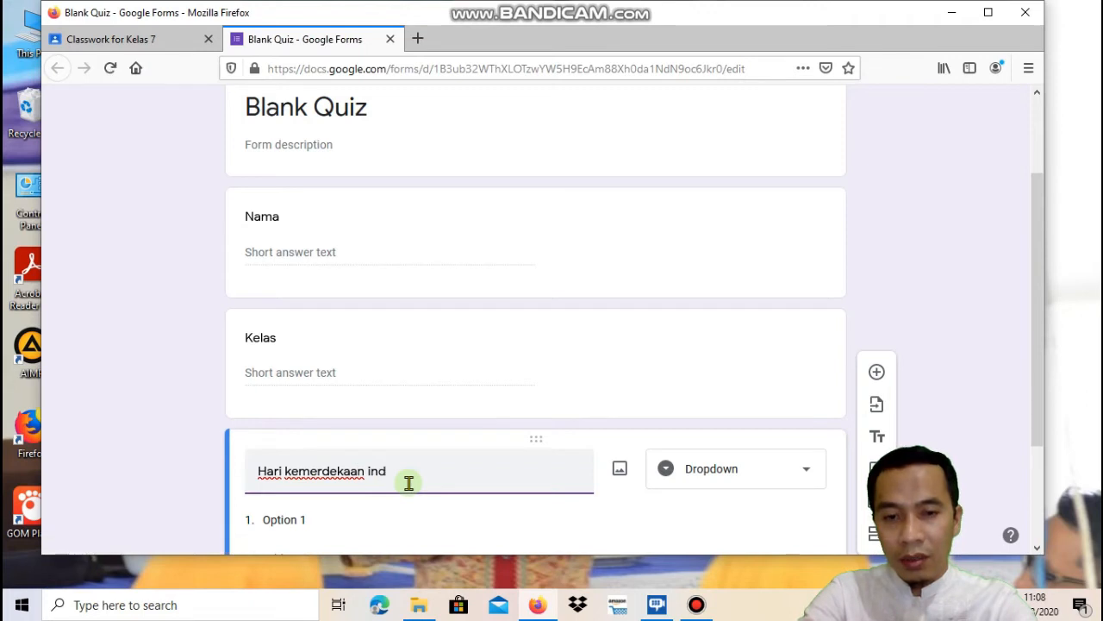
pyautogui.write('onesa')
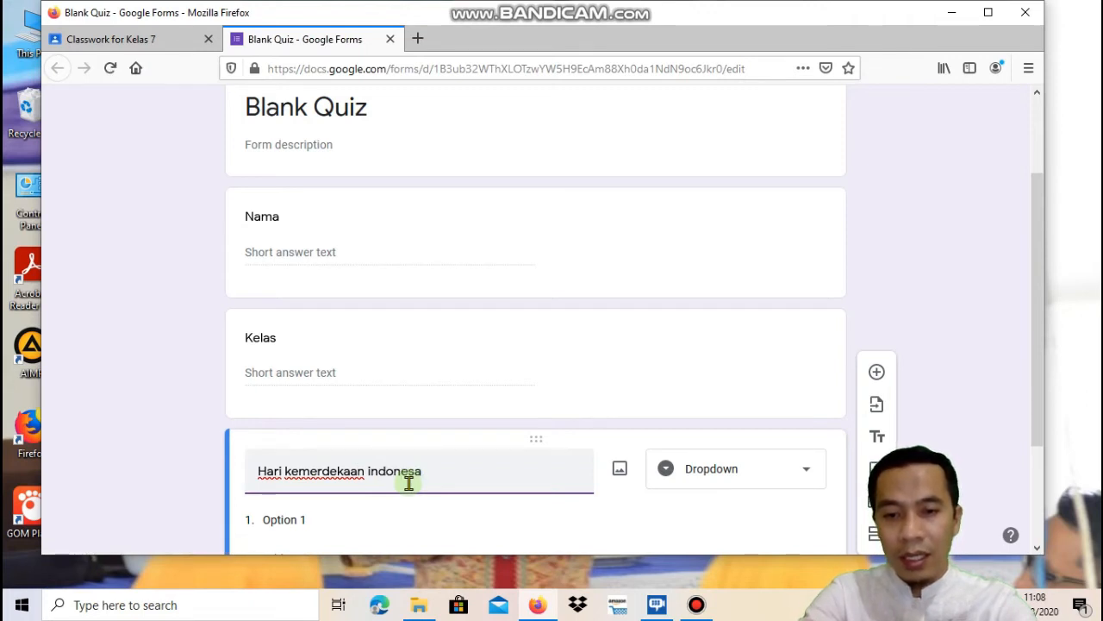
pyautogui.press('BackSpace')
pyautogui.write('ia')
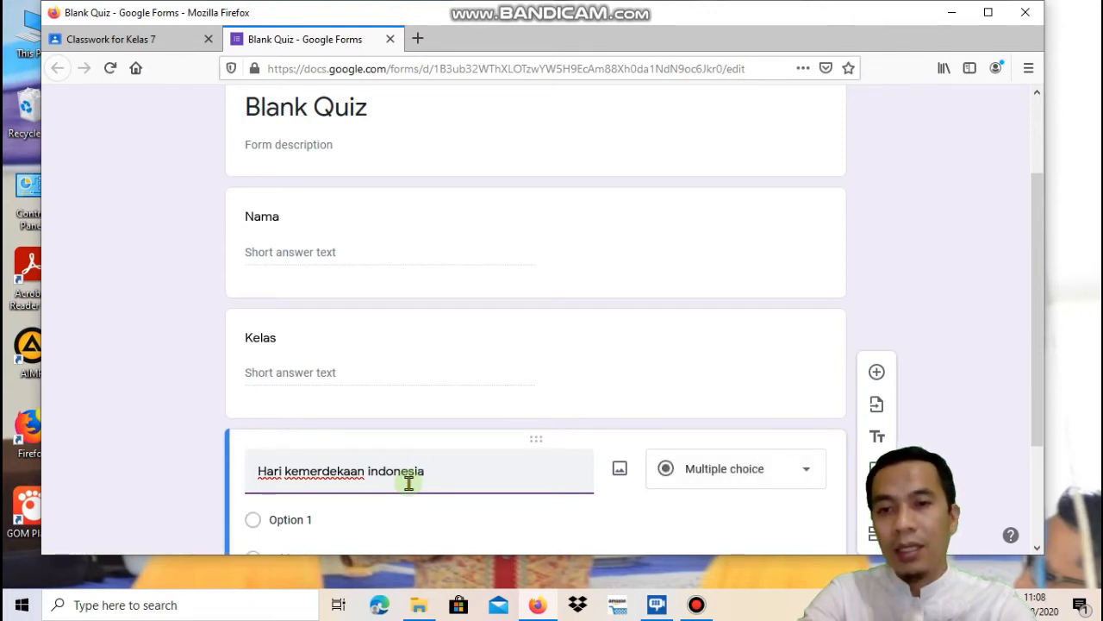
pyautogui.click(327, 525)
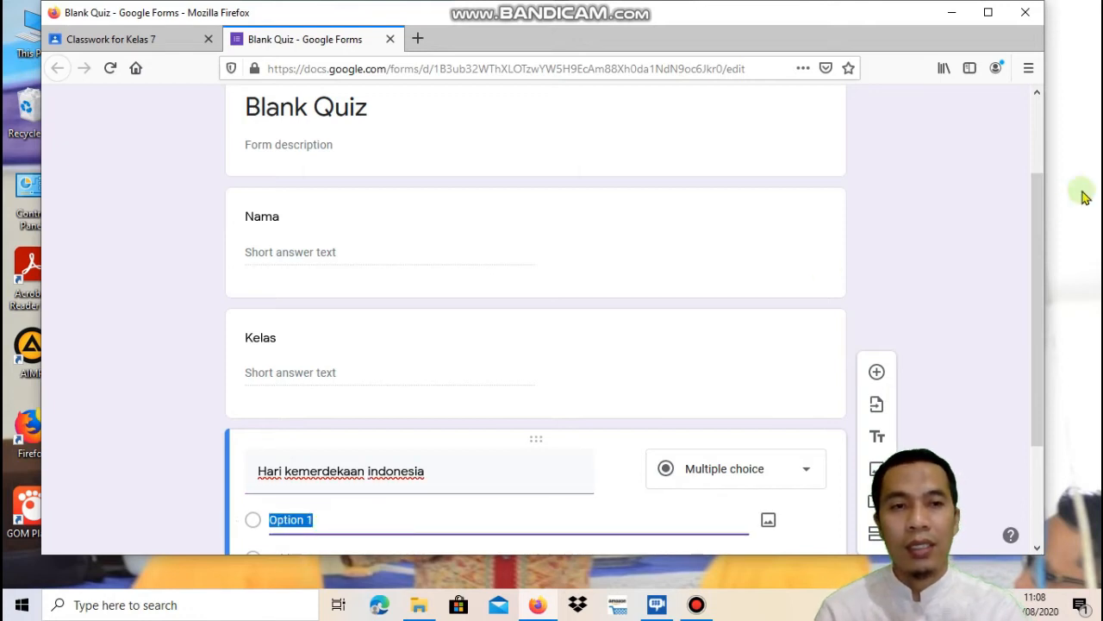
pyautogui.moveTo(1040, 221); pyautogui.dragTo(1064, 350)
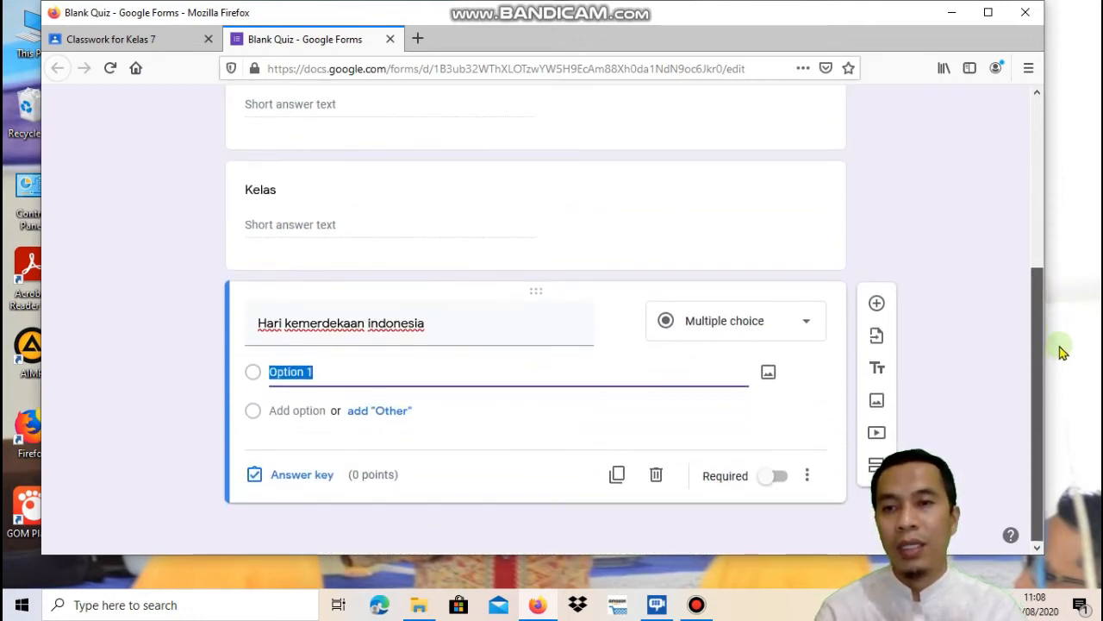
pyautogui.click(491, 376)
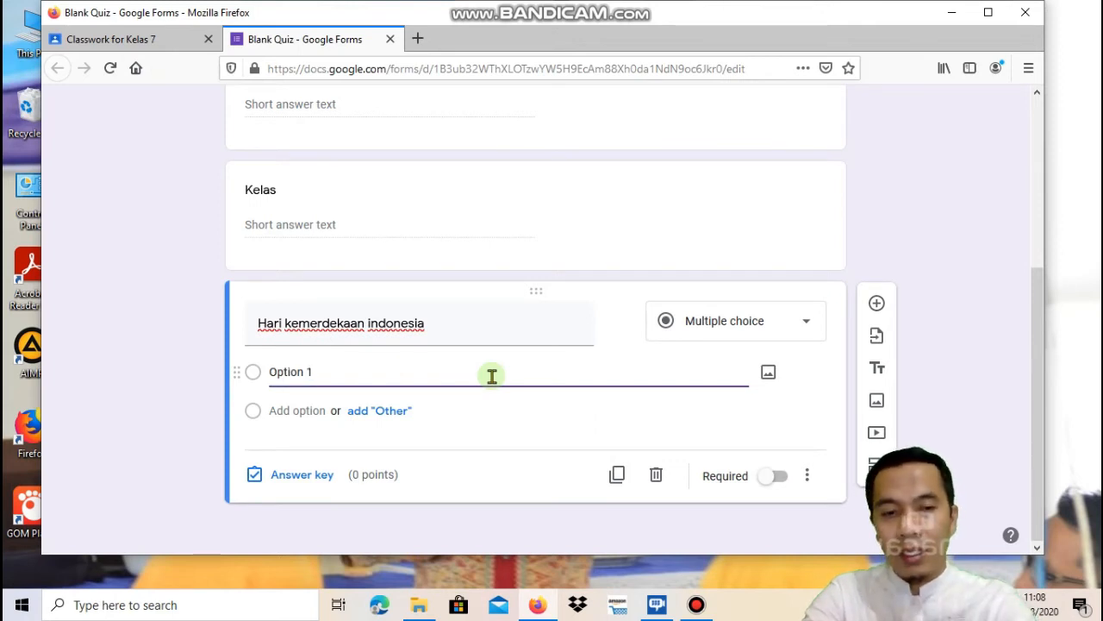
pyautogui.press('BackSpace')
pyautogui.press('BackSpace')
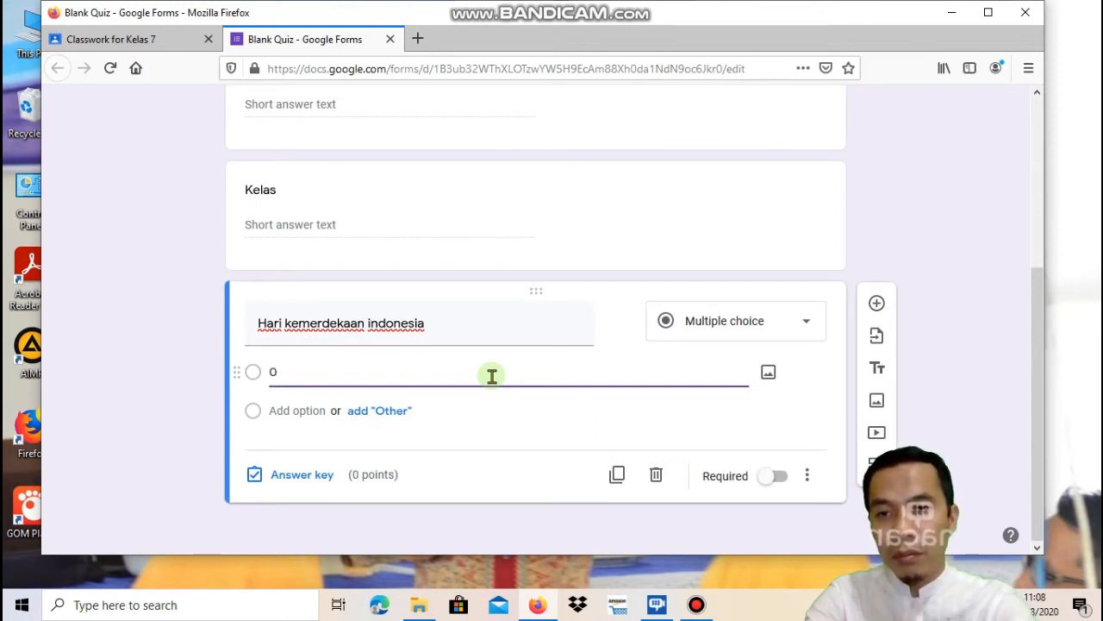
pyautogui.write('18 Ag')
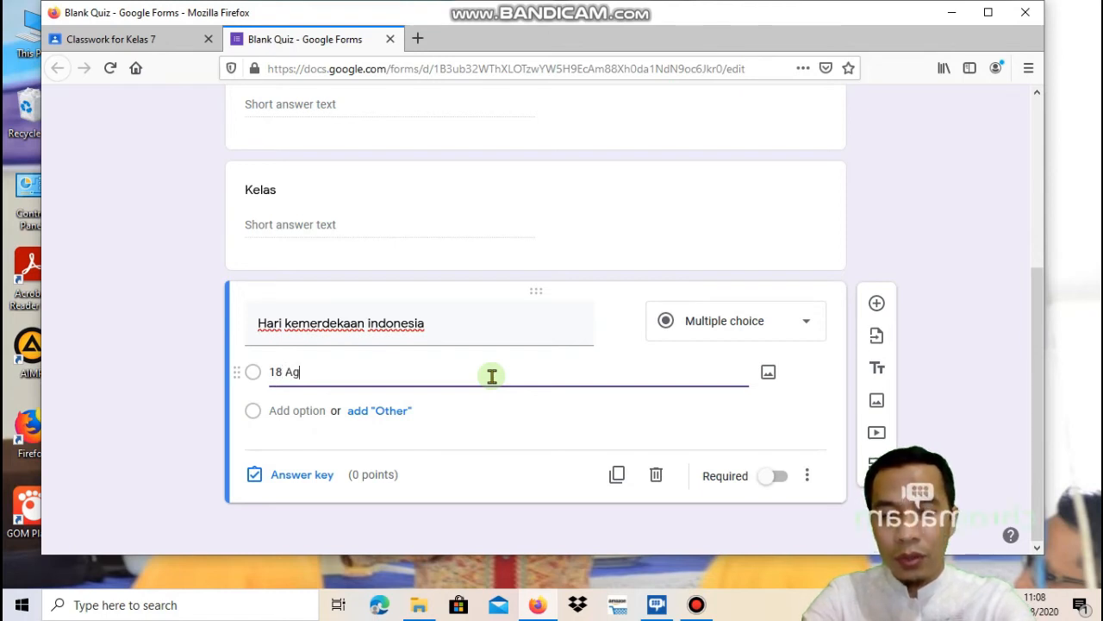
pyautogui.write('ustus 19')
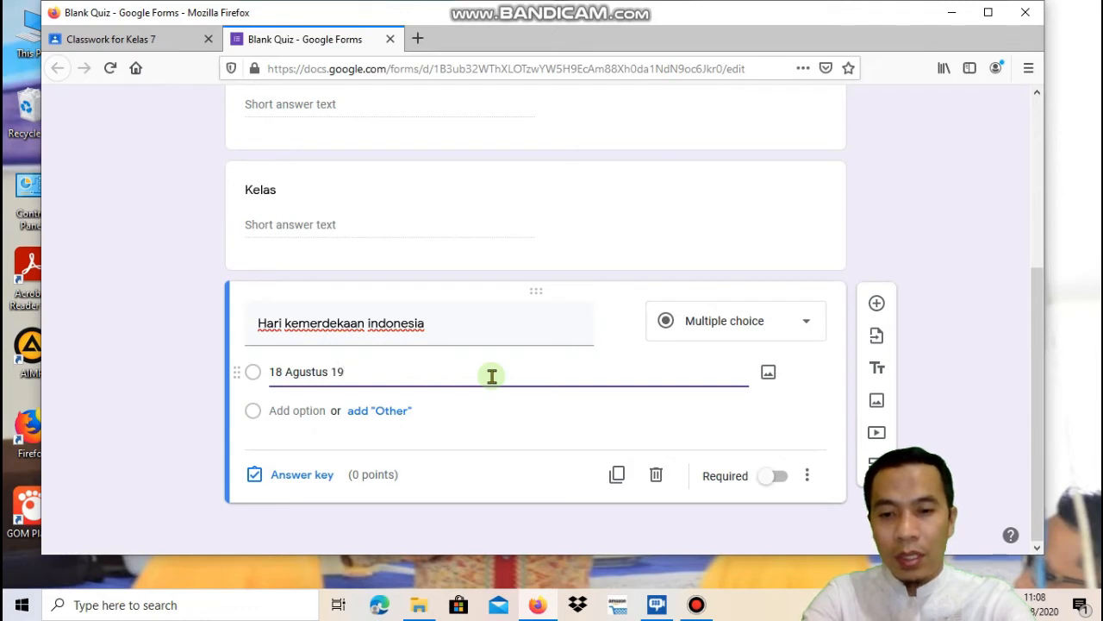
pyautogui.write('45')
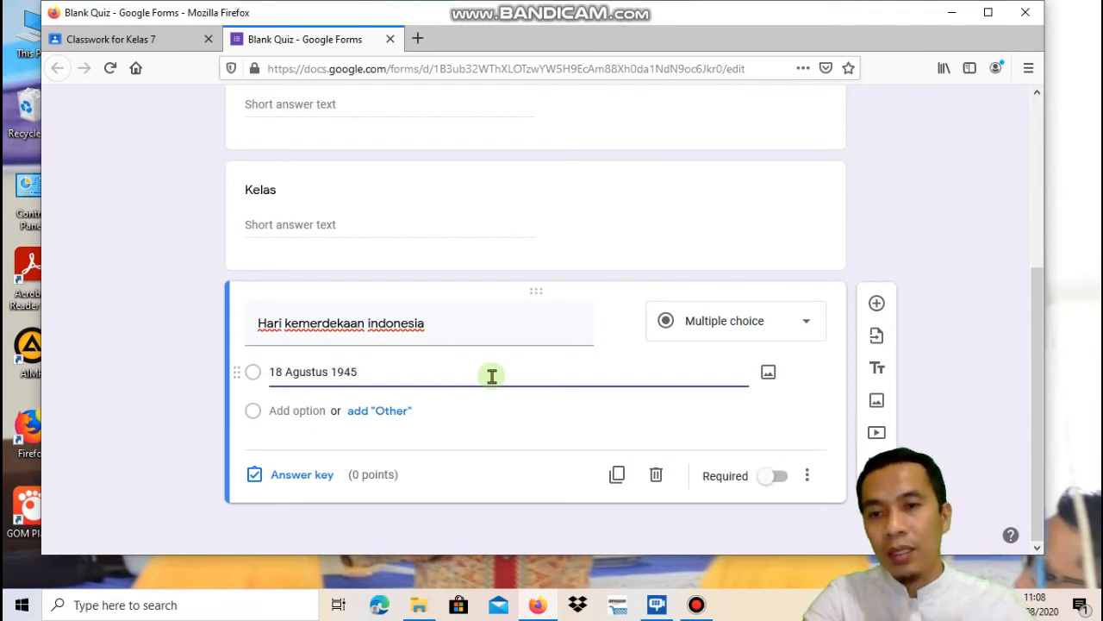
# Add the choices 17 Agustus 1945, 15 Agustus 1945 and 16 Agustus 1945
pyautogui.click(309, 409)
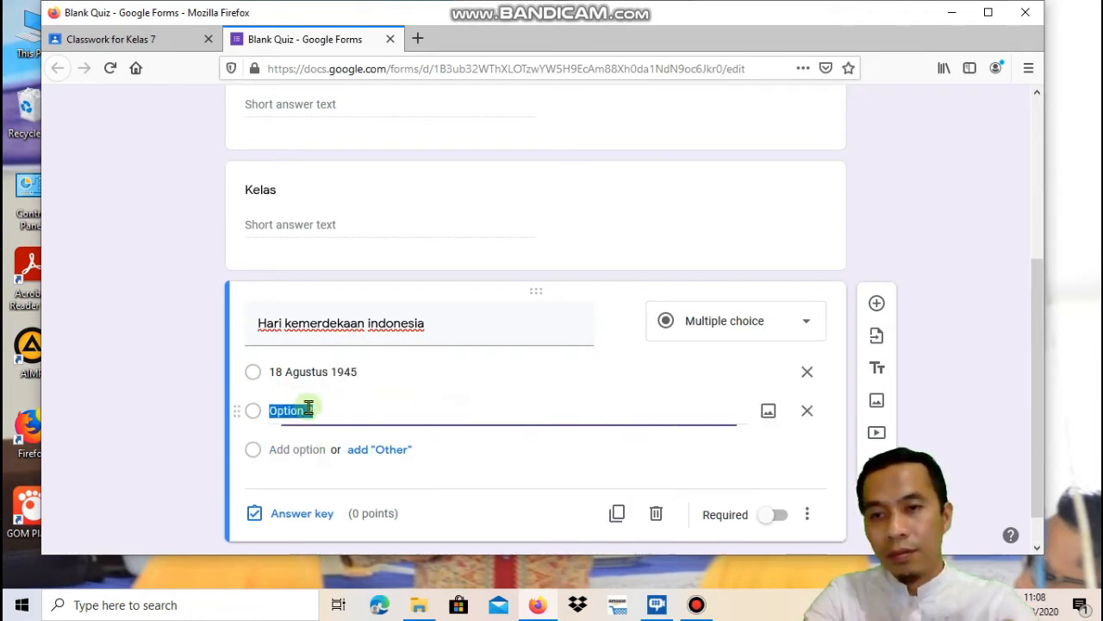
pyautogui.write('1')
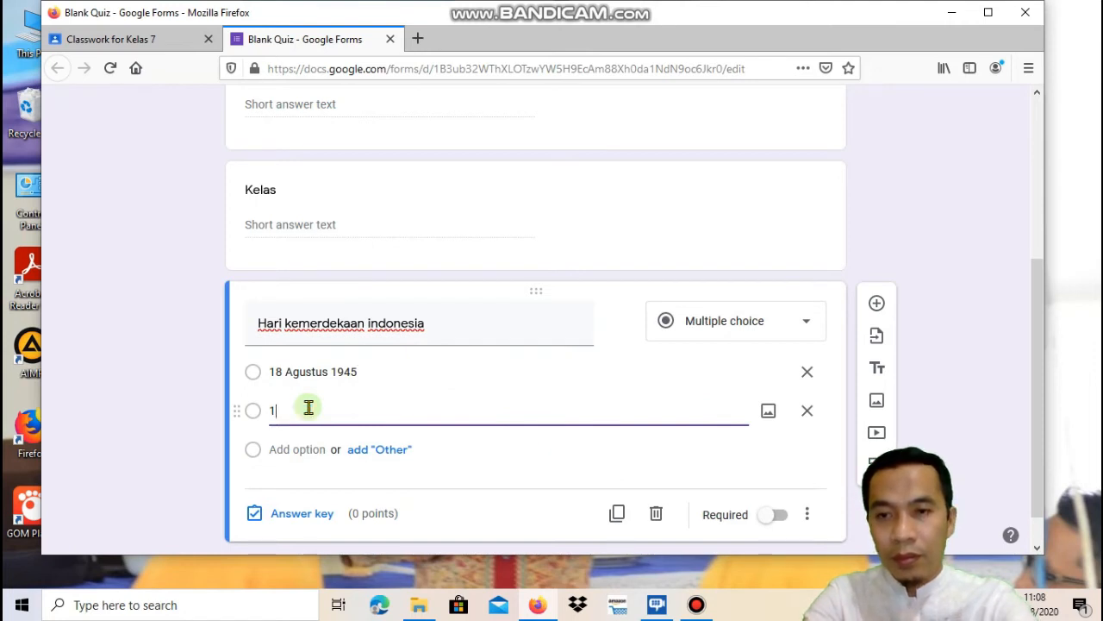
pyautogui.write('7 Ag')
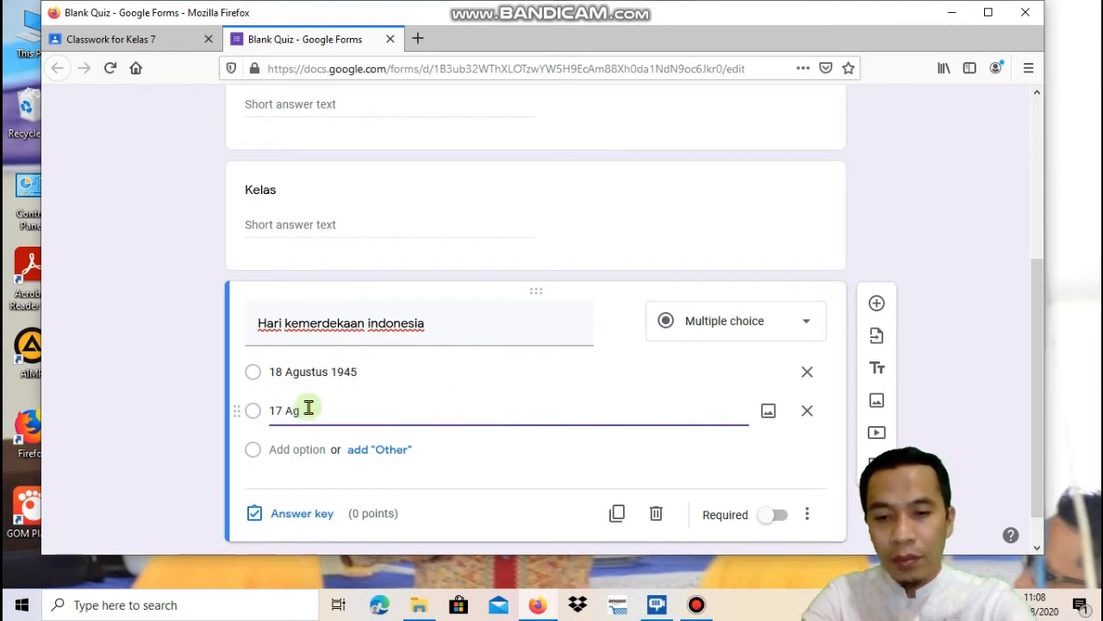
pyautogui.write('ustus')
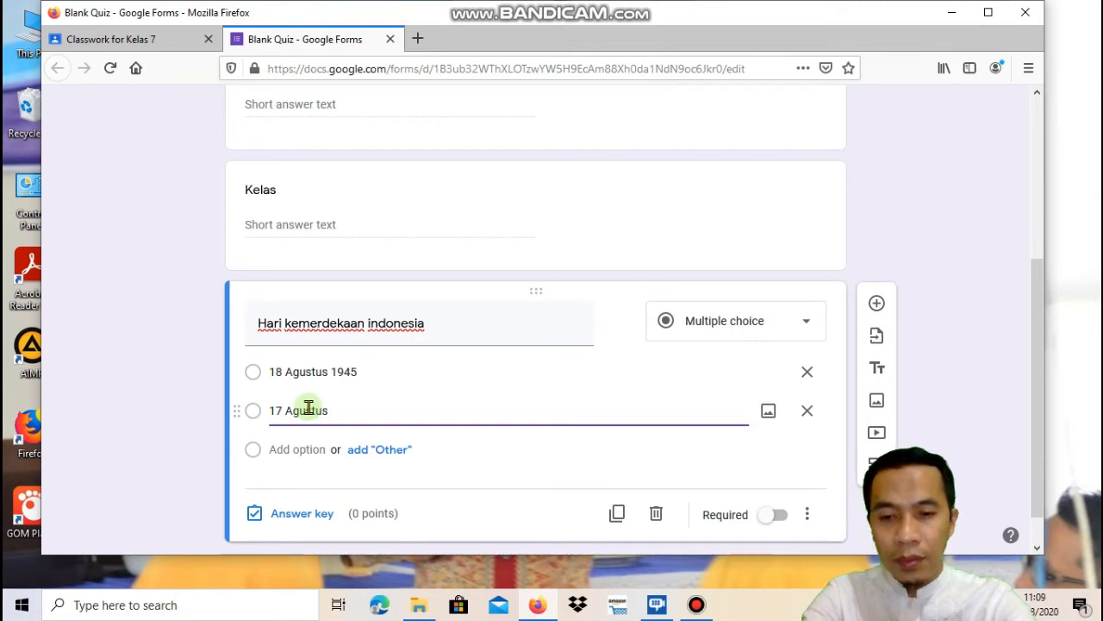
pyautogui.write(' 1945')
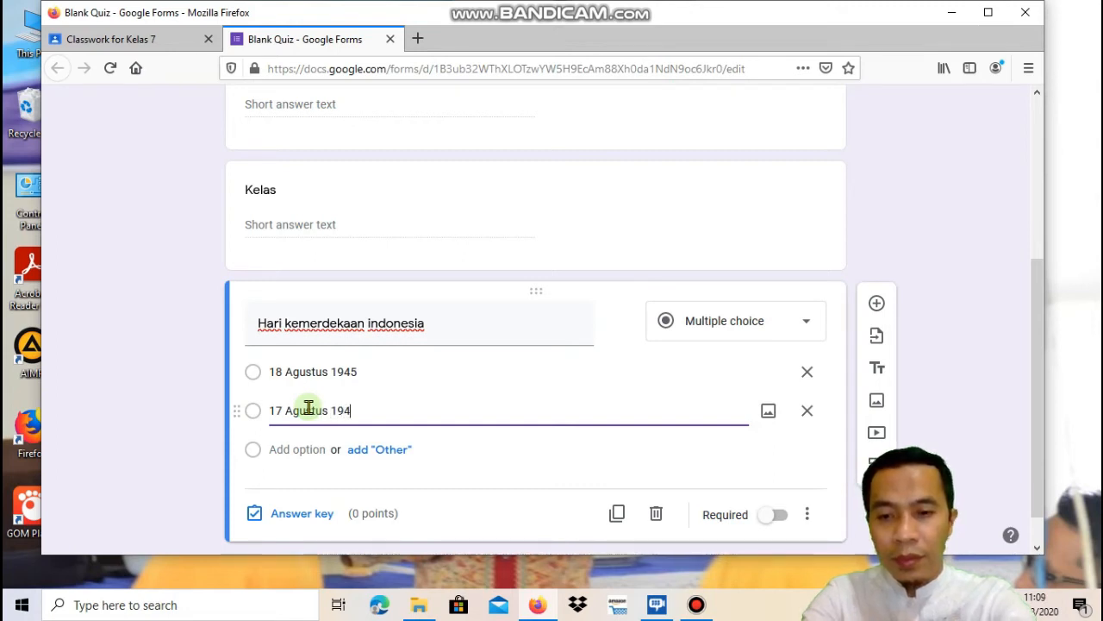
pyautogui.click(297, 449)
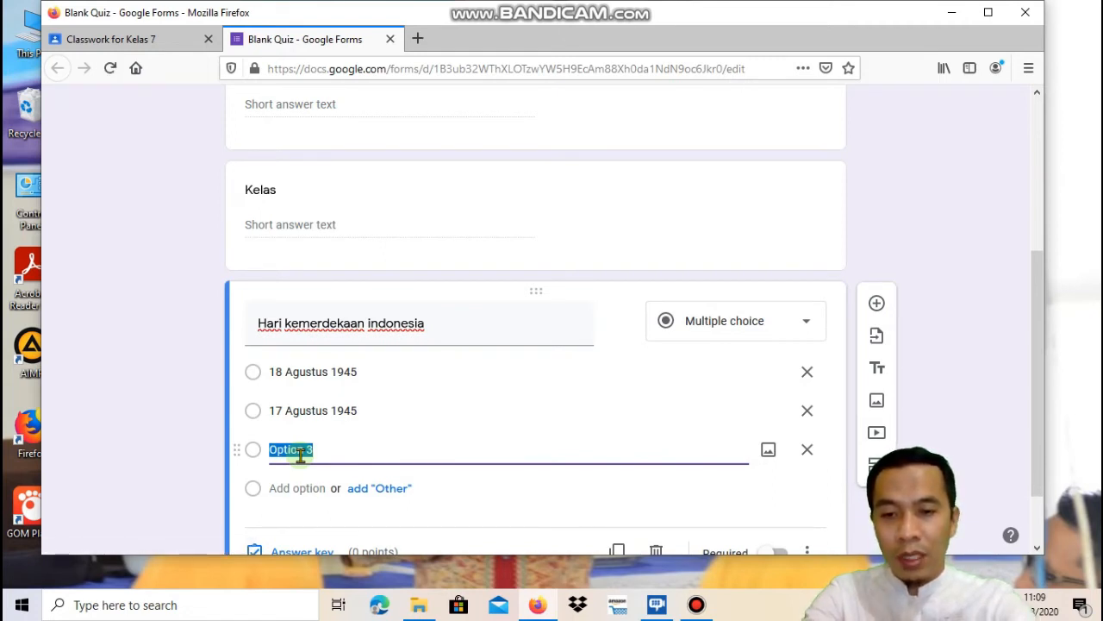
pyautogui.write('15 Agustus')
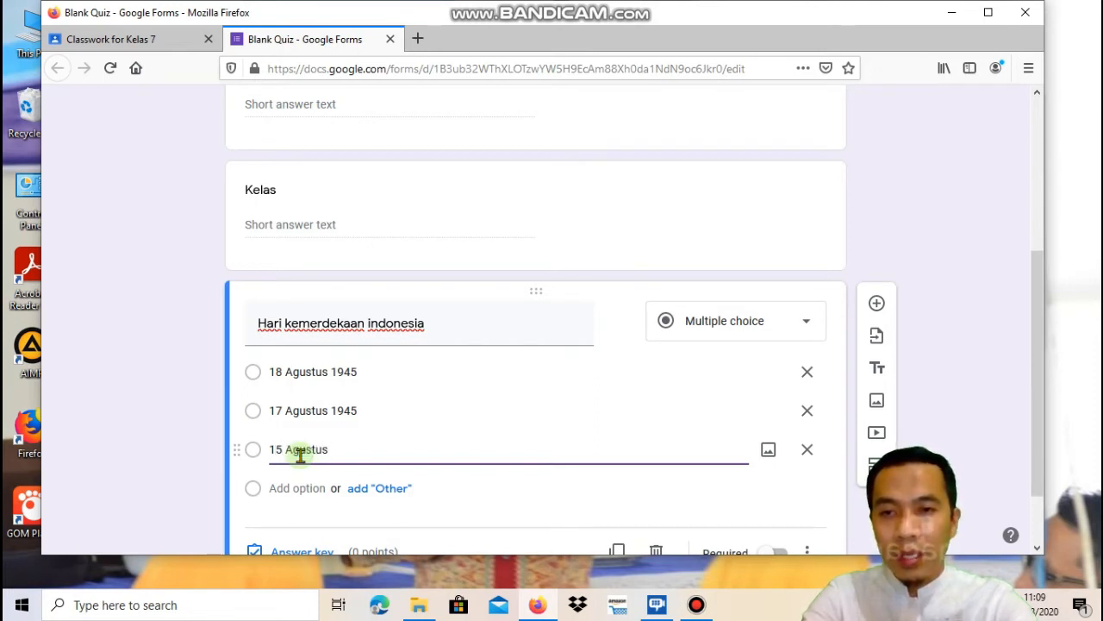
pyautogui.write(' 1')
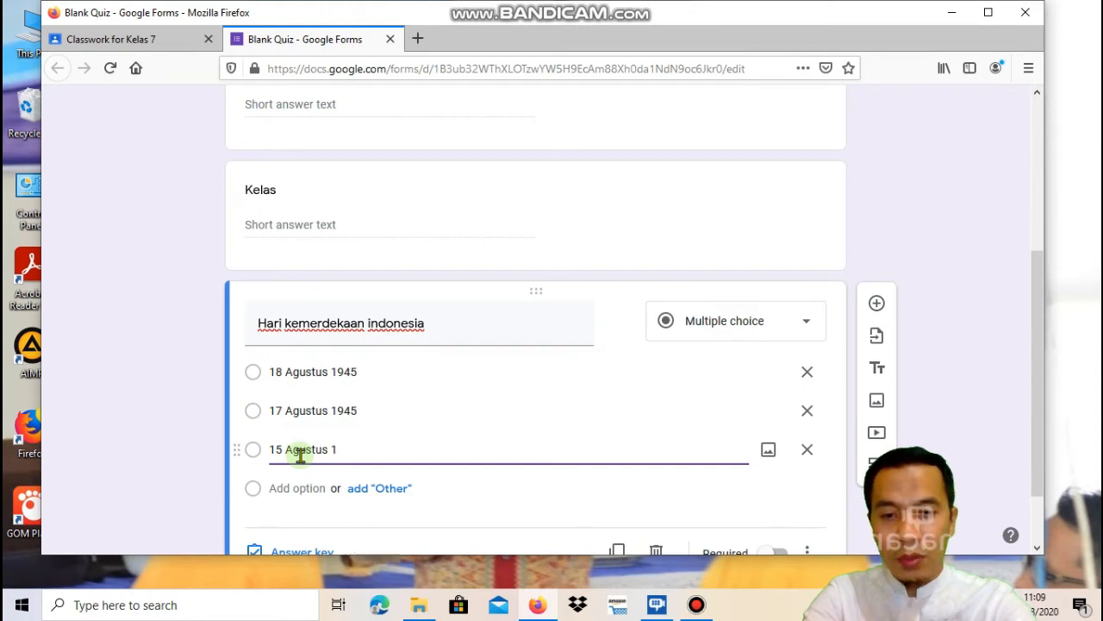
pyautogui.write('945')
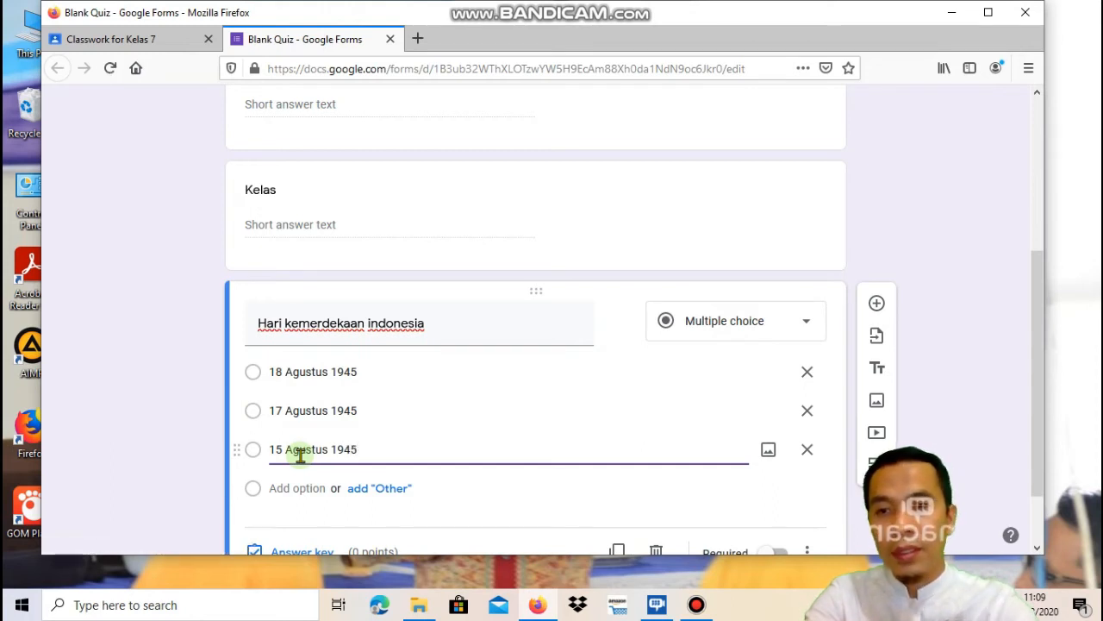
pyautogui.click(301, 487)
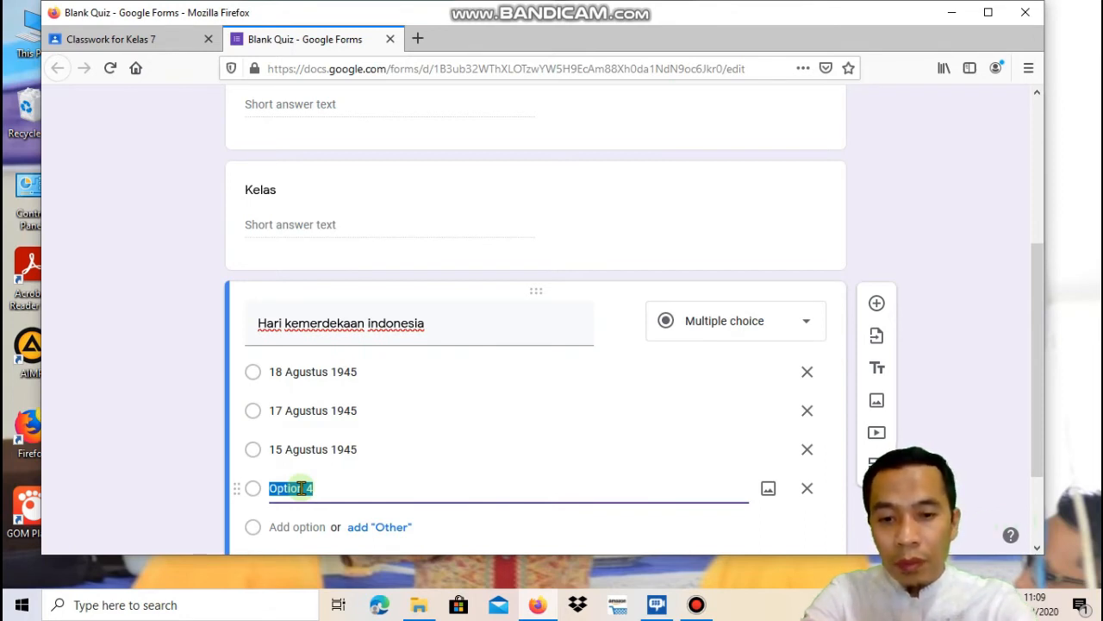
pyautogui.write('1')
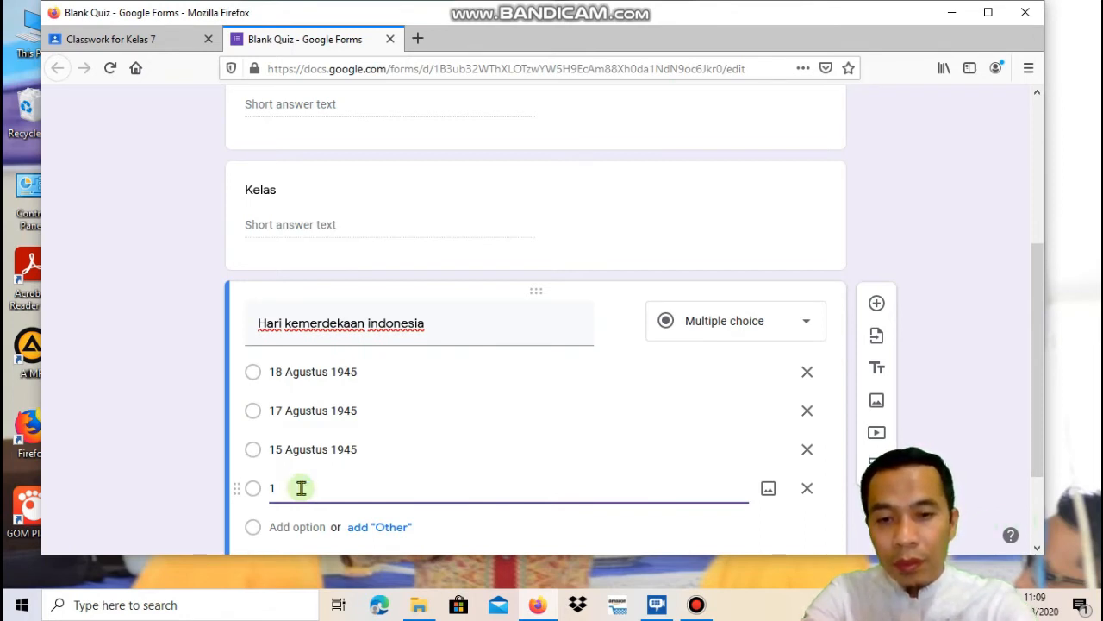
pyautogui.write('6')
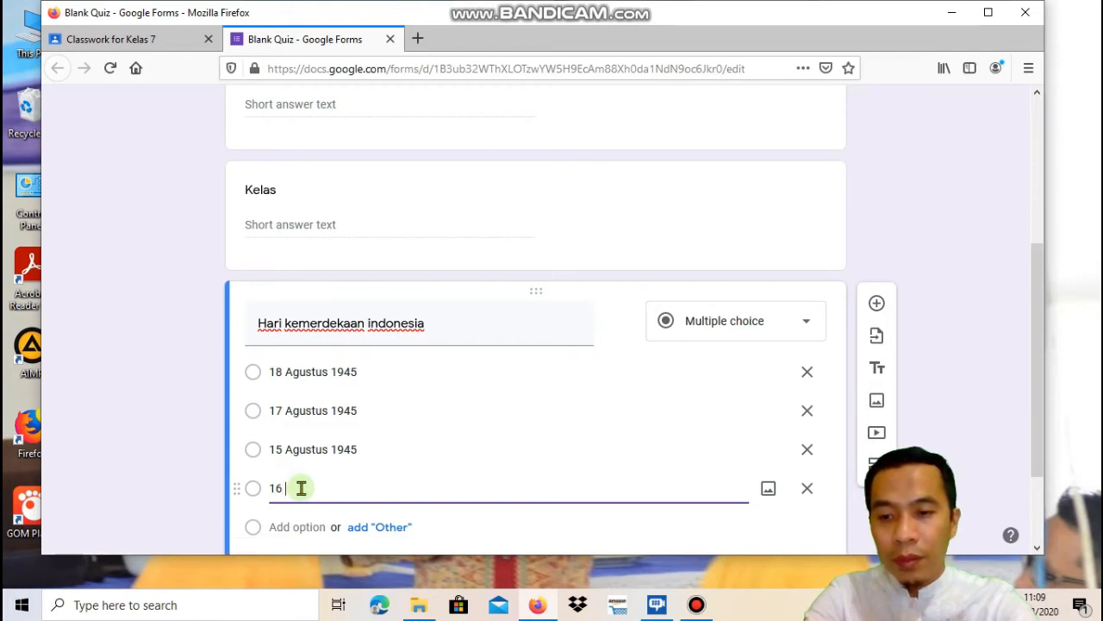
pyautogui.write(' Agustus')
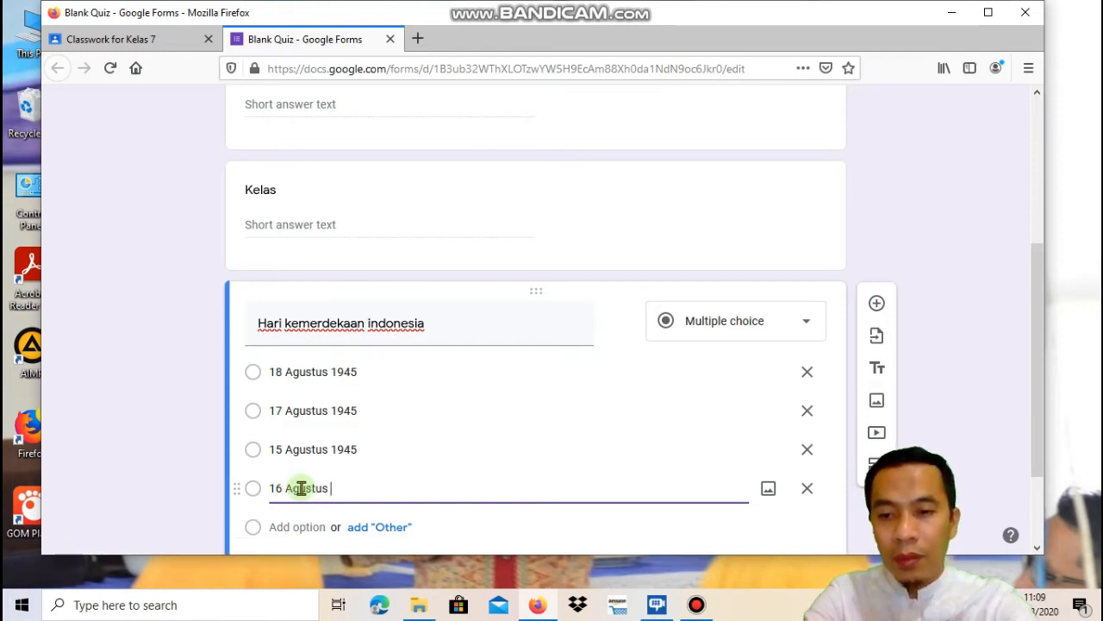
pyautogui.write(' 1945')
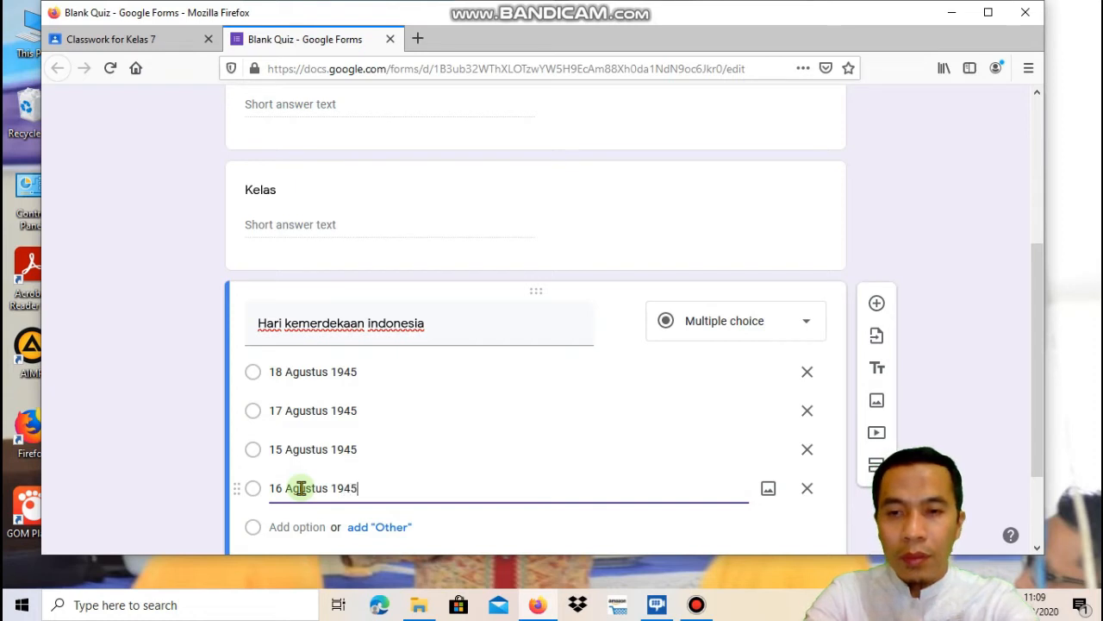
pyautogui.click(463, 473)
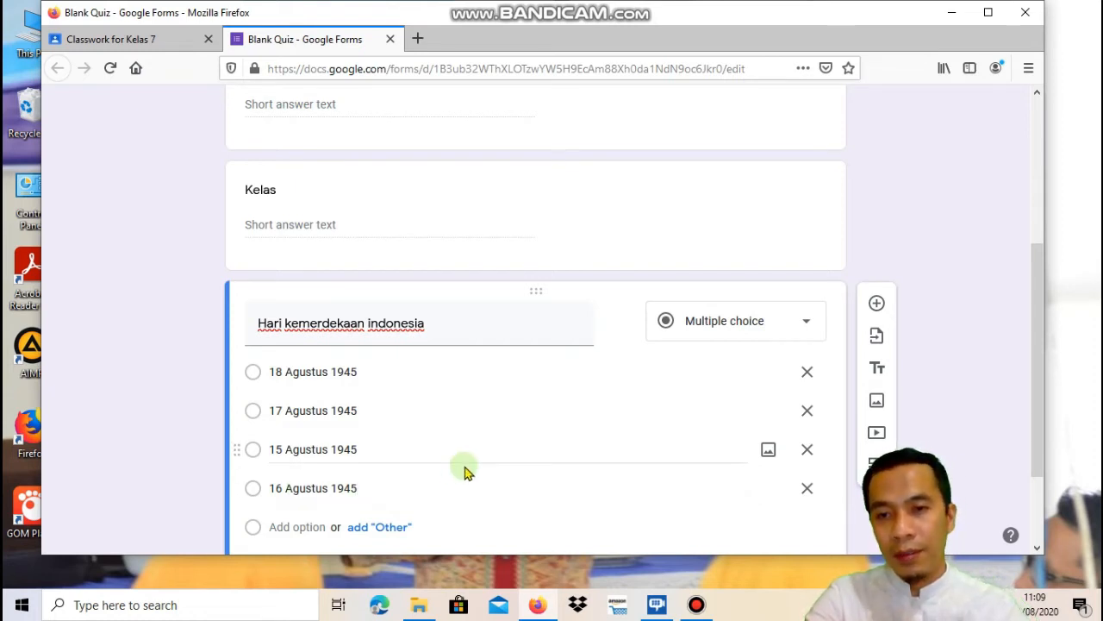
pyautogui.click(463, 473)
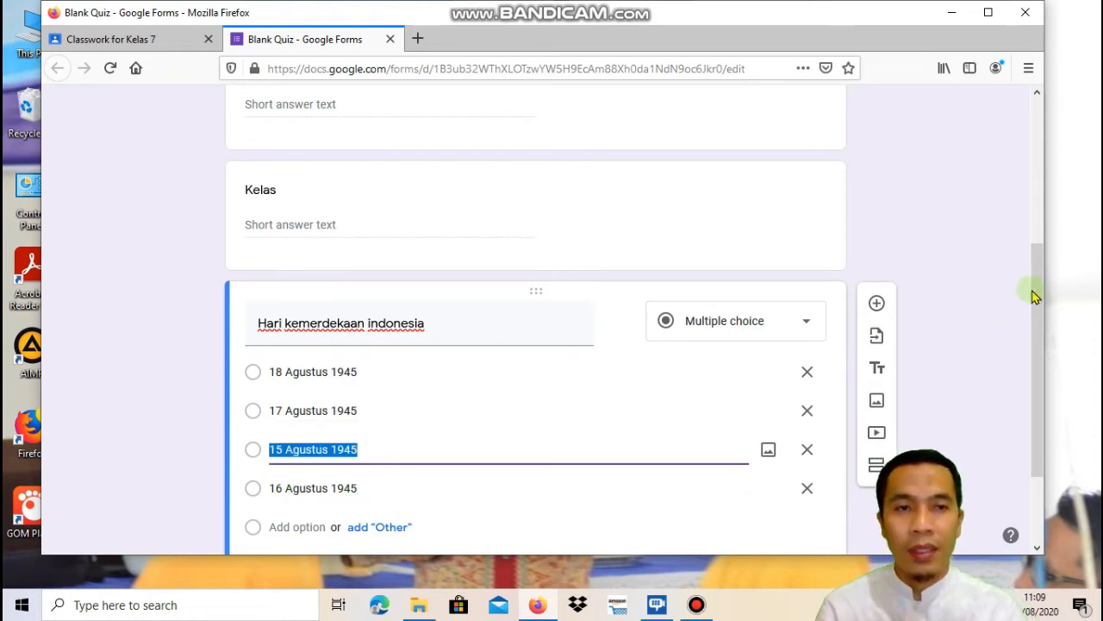
pyautogui.moveTo(1034, 291); pyautogui.dragTo(1042, 357)
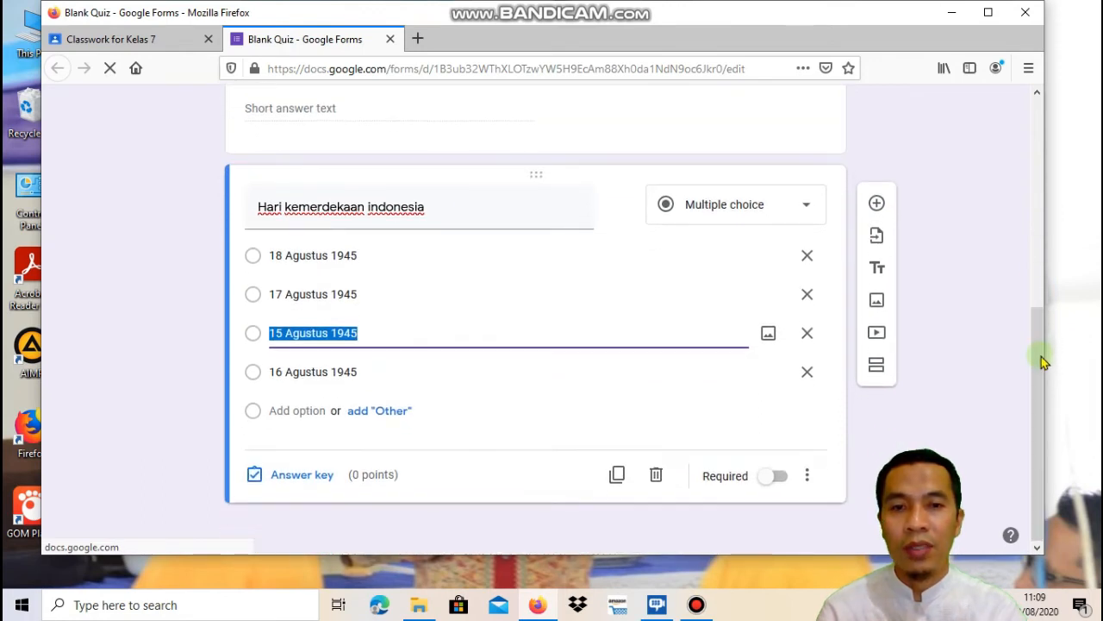
# Mark 17 Agustus 1945 as the correct answer and set the question to 10 points
pyautogui.click(281, 475)
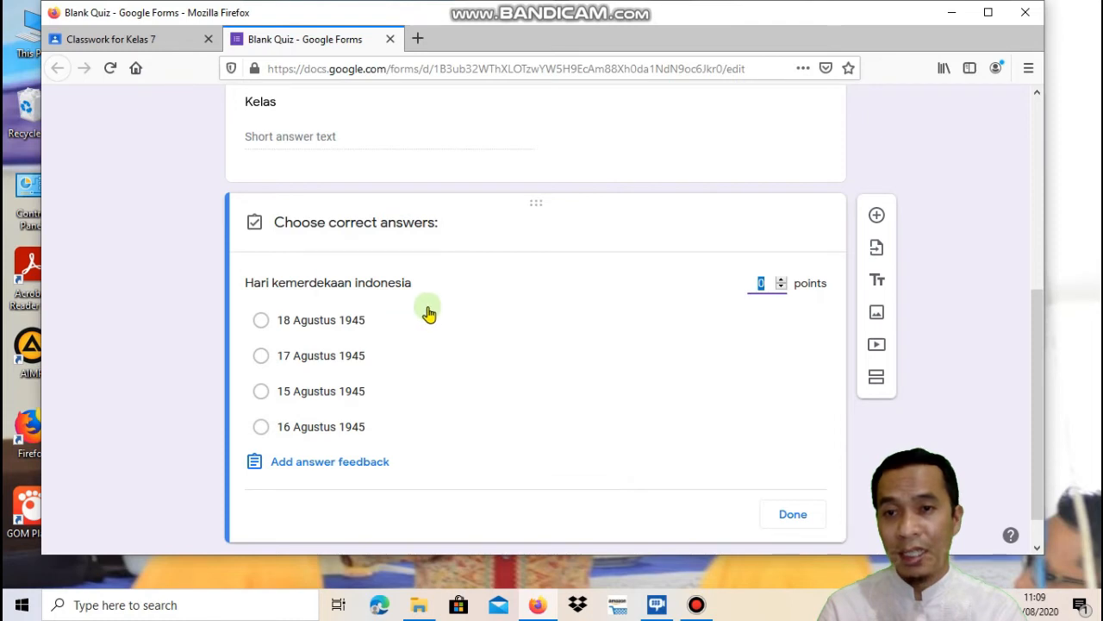
pyautogui.click(261, 357)
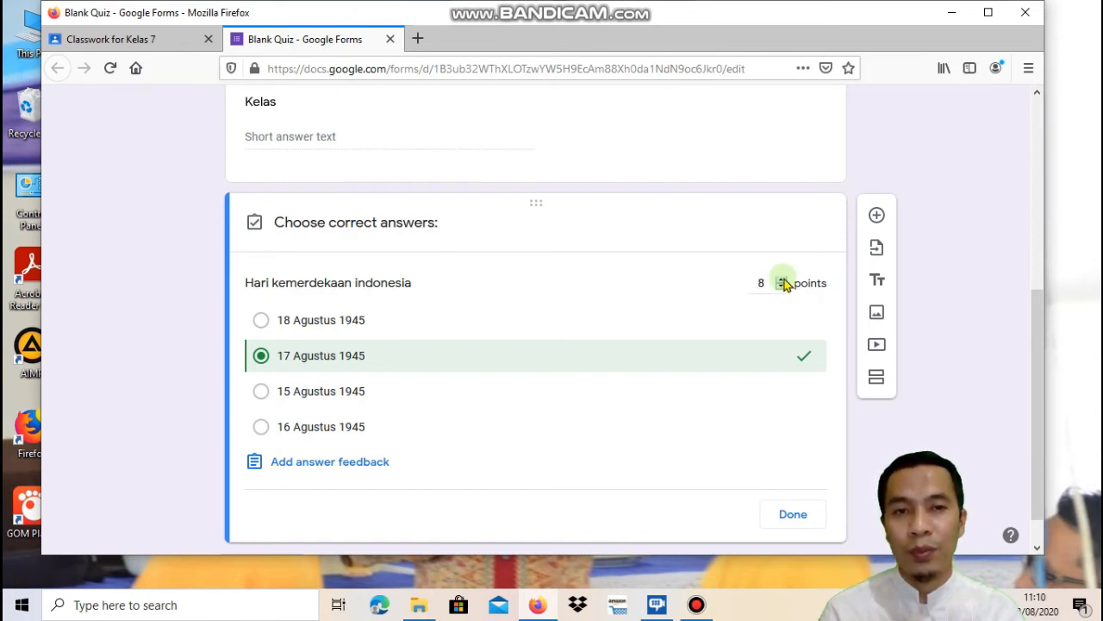
pyautogui.click(783, 280)
pyautogui.click(783, 280)
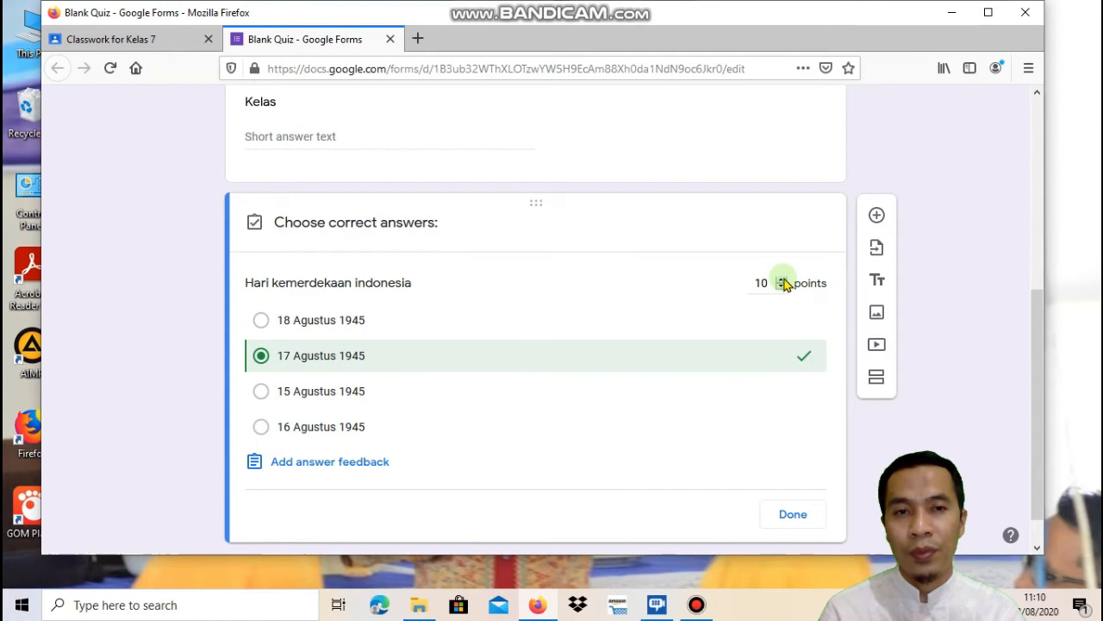
pyautogui.click(790, 516)
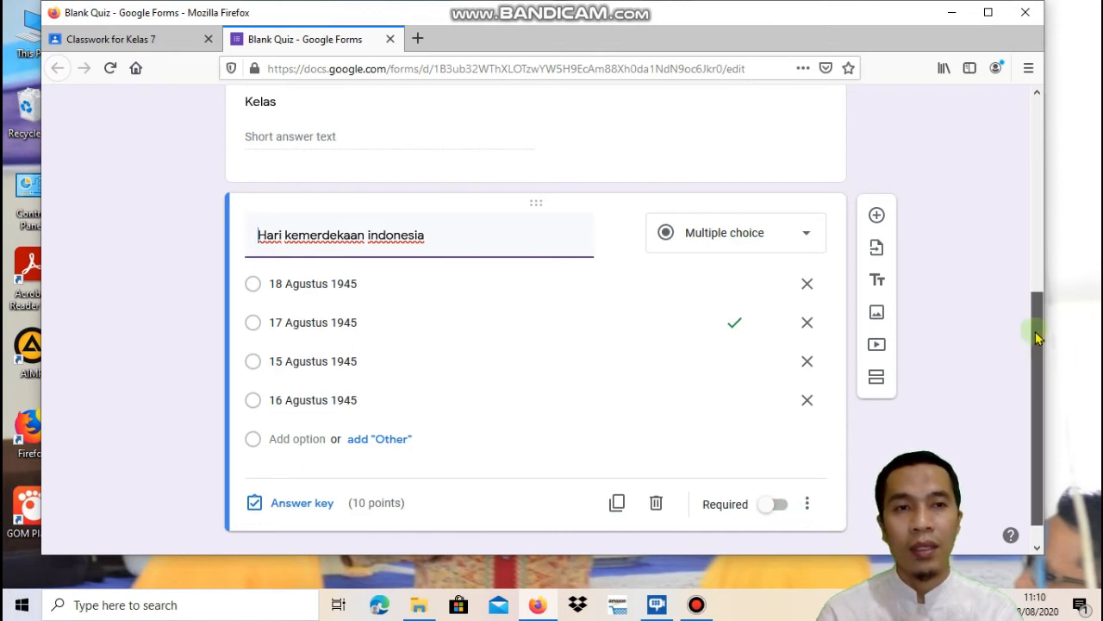
pyautogui.moveTo(1036, 338); pyautogui.dragTo(1040, 387)
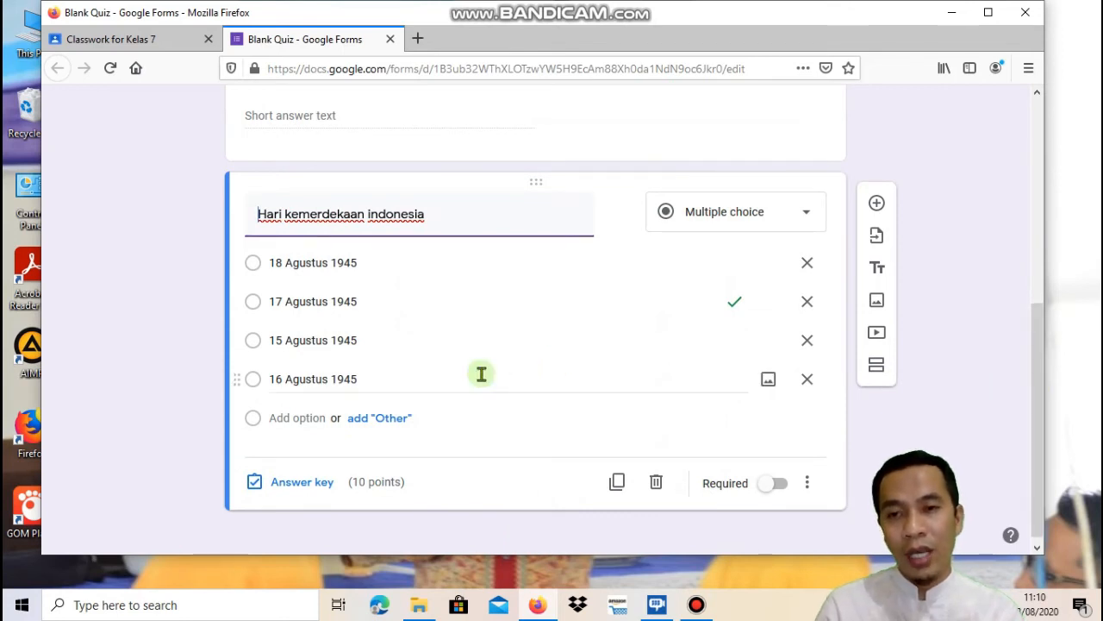
pyautogui.click(879, 210)
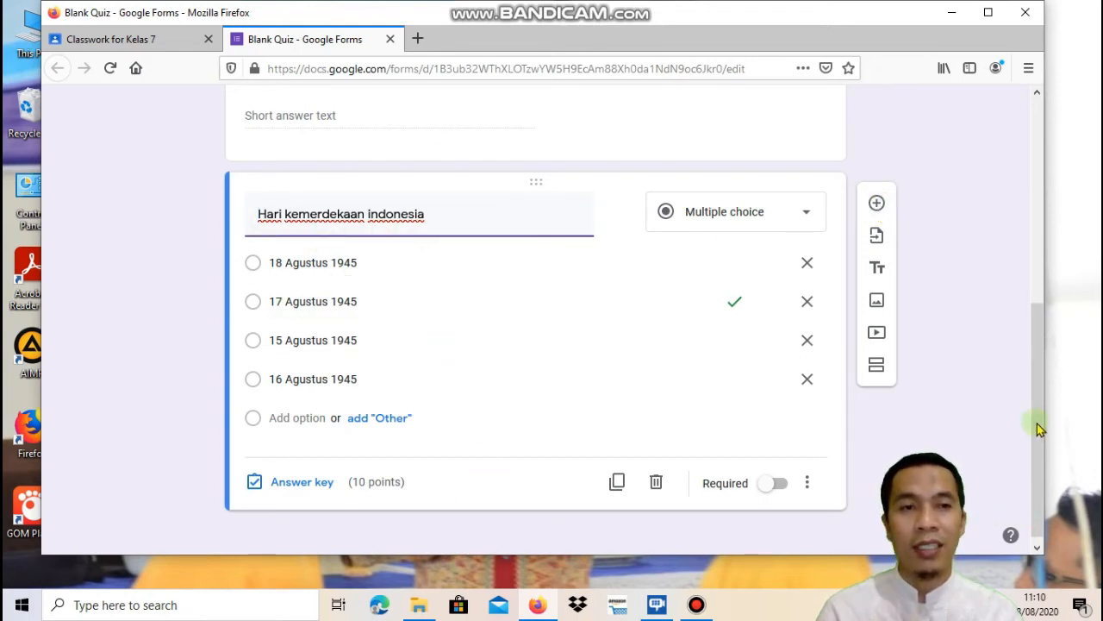
pyautogui.moveTo(1039, 435); pyautogui.dragTo(1044, 206)
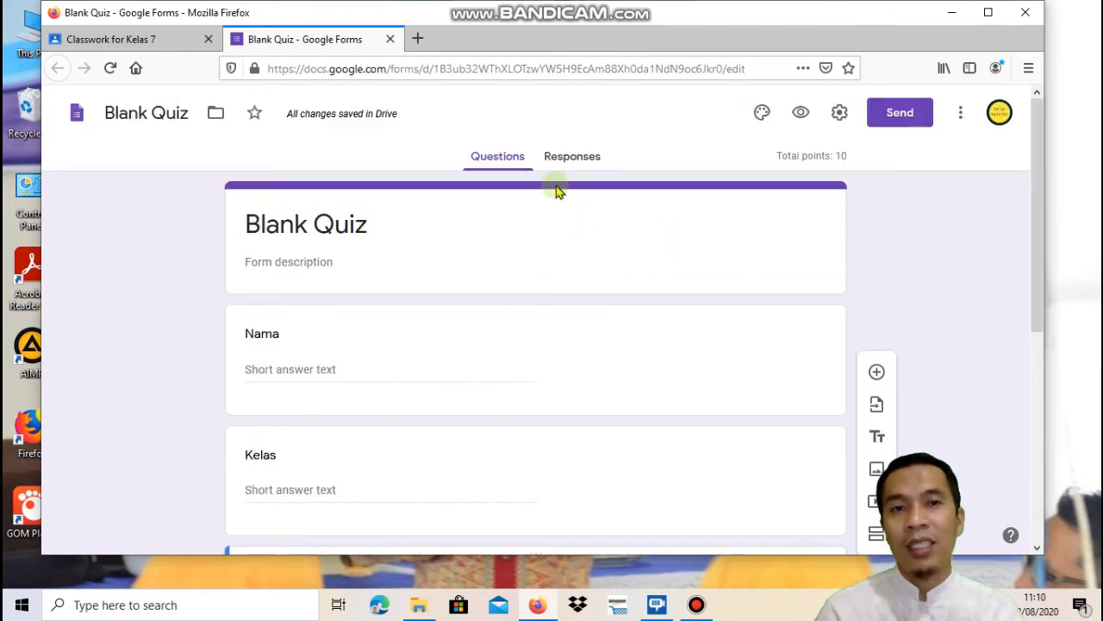
# Link the quiz responses to a new 'Blank Quiz (Responses)' spreadsheet and view it in Sheets
pyautogui.click(575, 157)
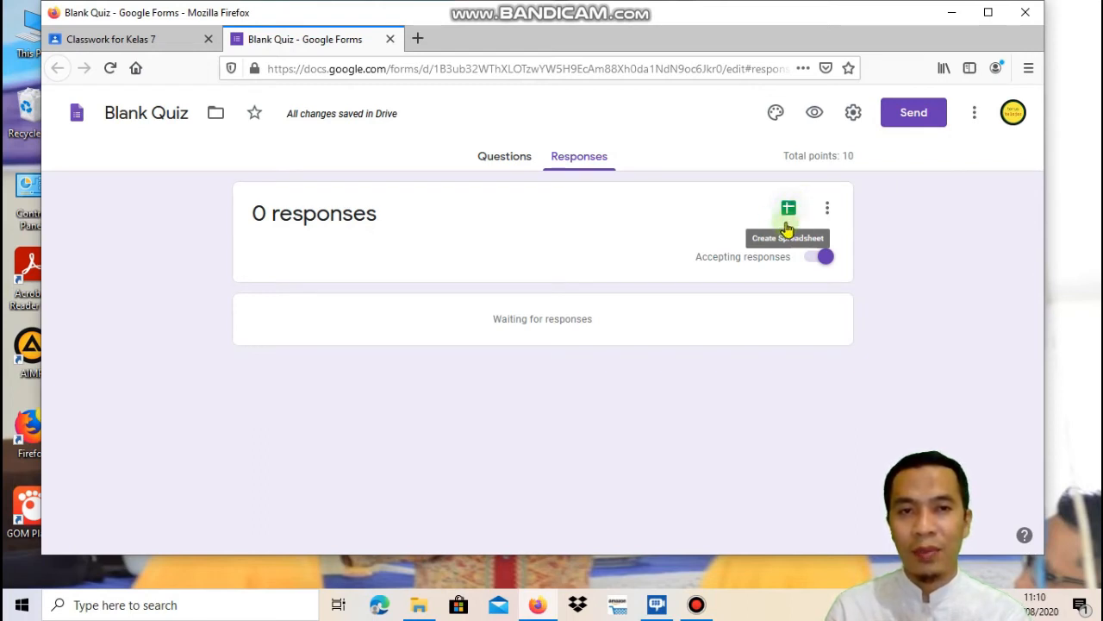
pyautogui.click(789, 211)
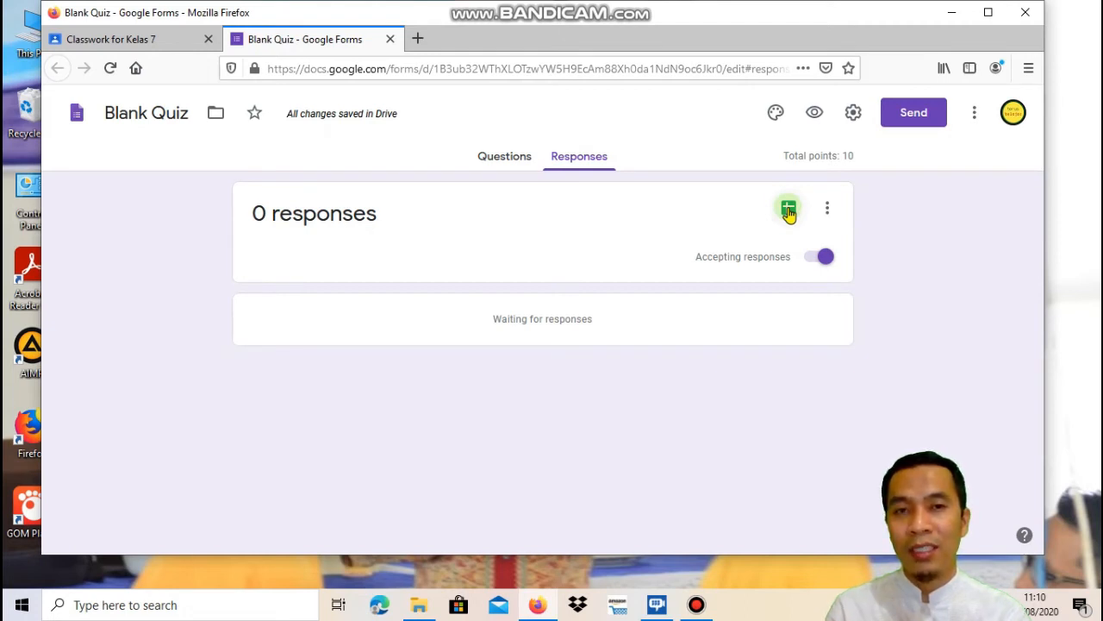
pyautogui.click(788, 211)
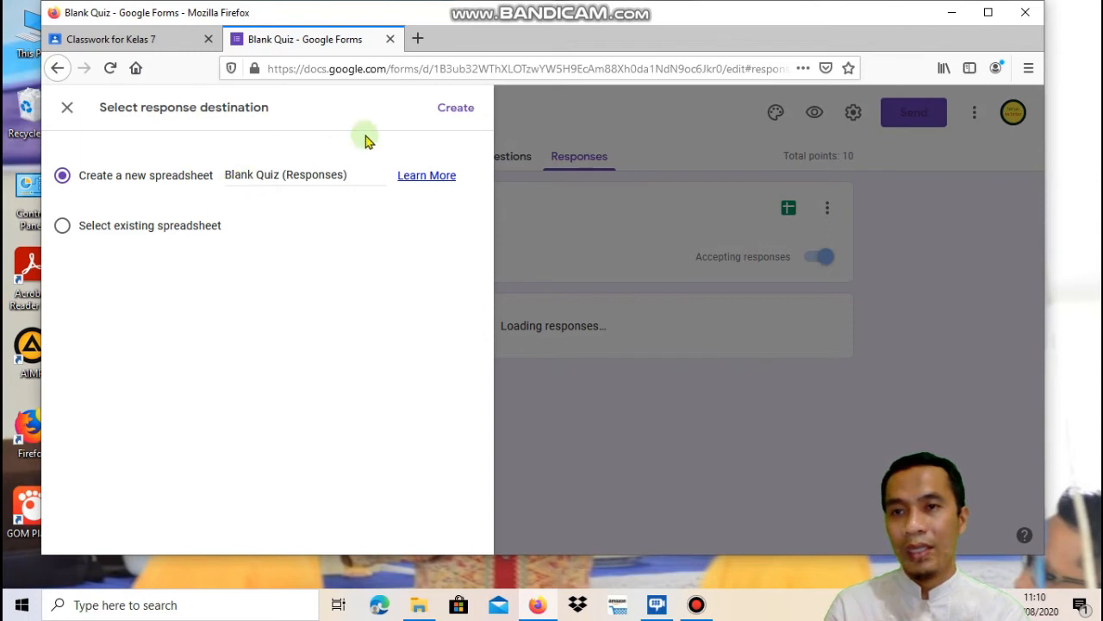
pyautogui.click(464, 114)
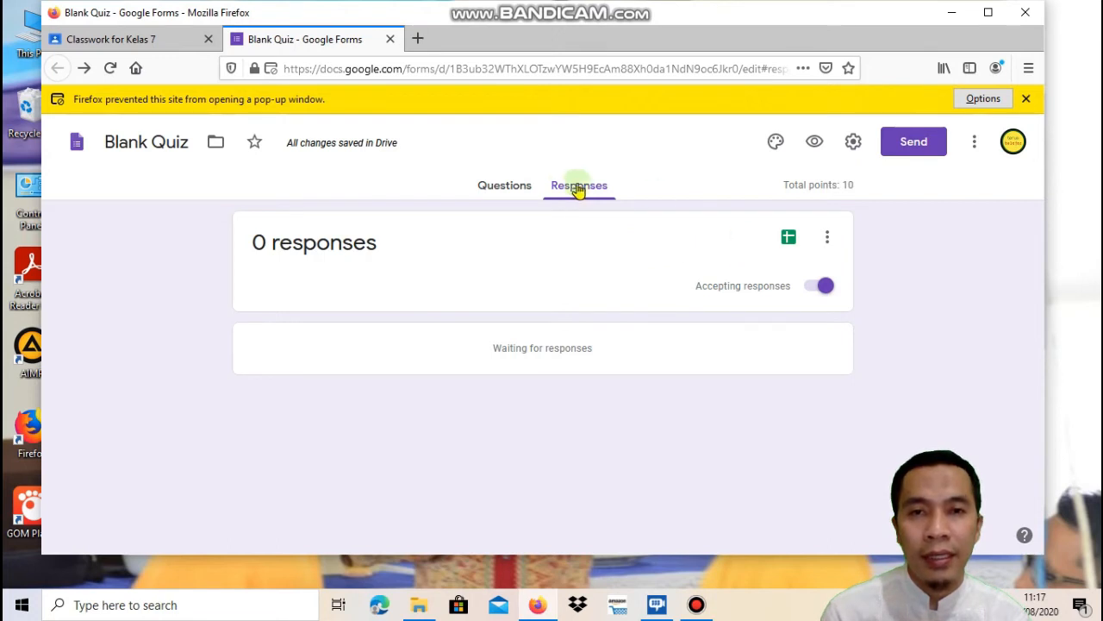
pyautogui.click(788, 238)
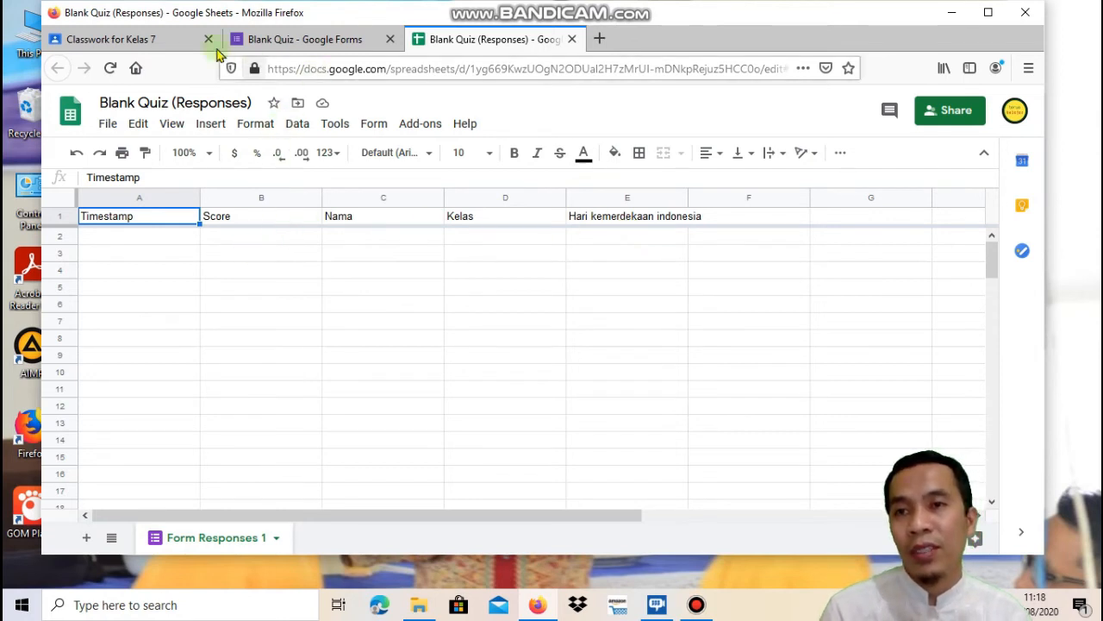
# Return to the Kelas 7 Classwork tab with the Ulangan harian draft
pyautogui.click(137, 42)
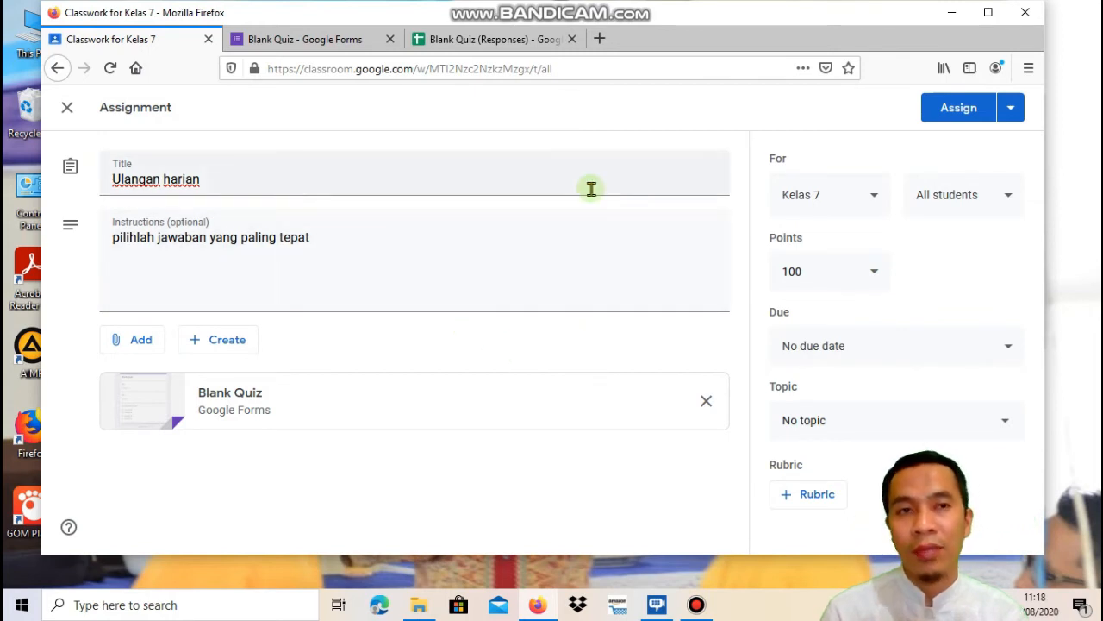
# Assign the Ulangan harian quiz and confirm posting it to the students
pyautogui.click(944, 117)
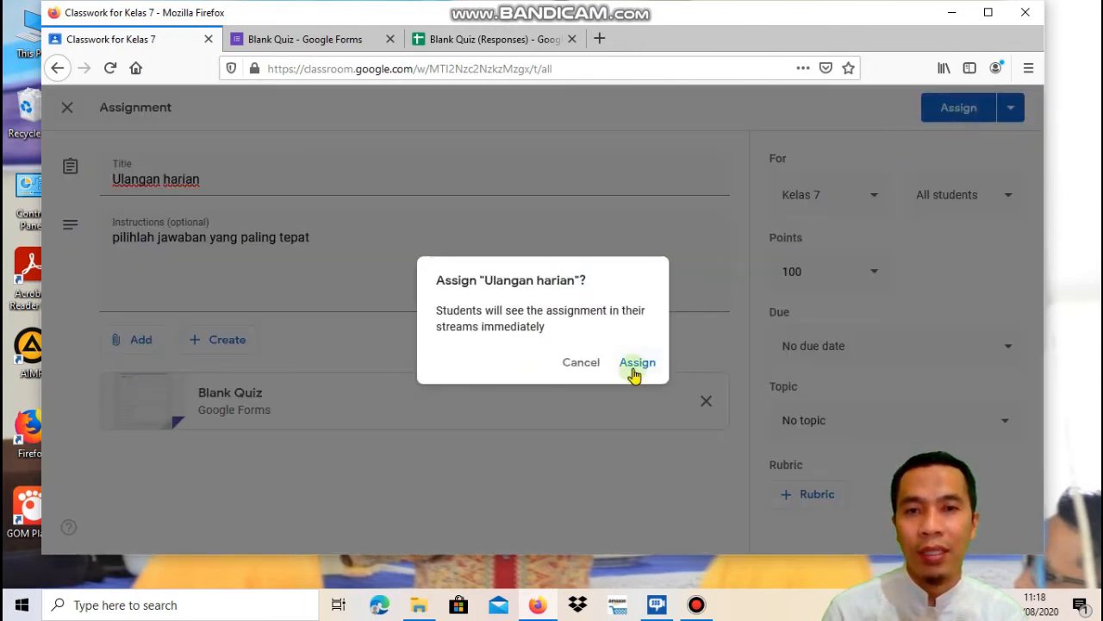
pyautogui.click(634, 371)
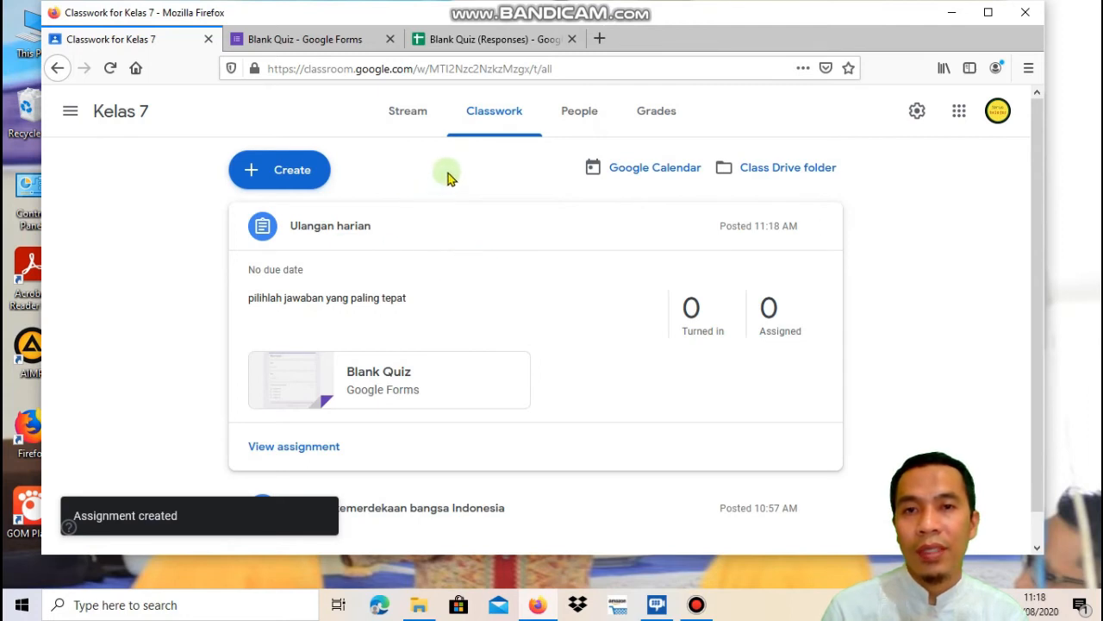
# Collapse the Ulangan harian post and go to the Kelas 7 People page
pyautogui.click(424, 231)
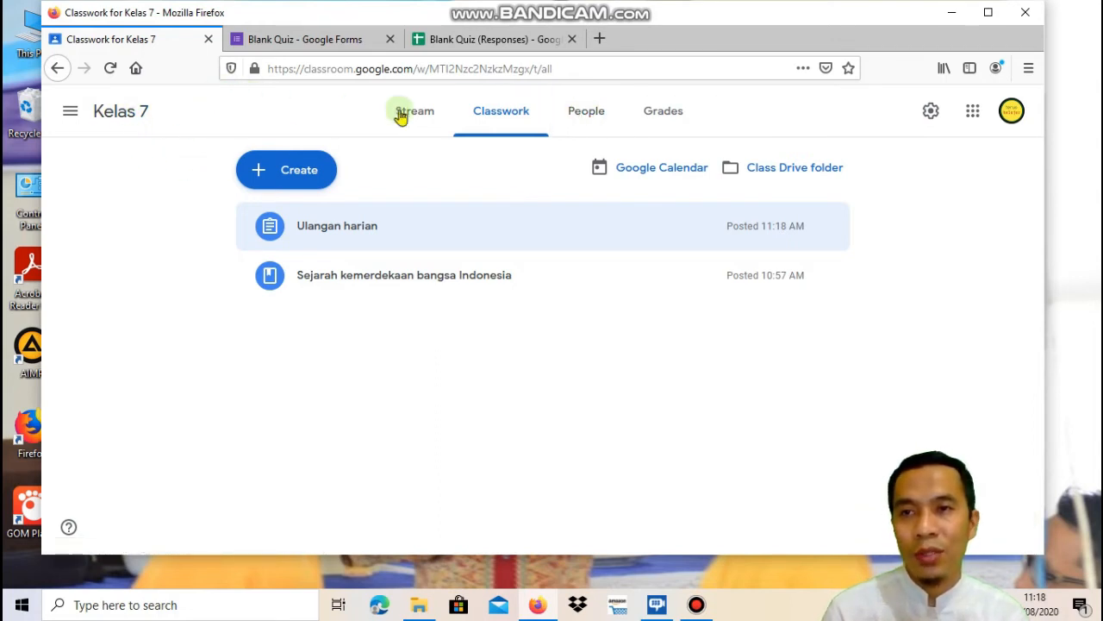
pyautogui.click(575, 116)
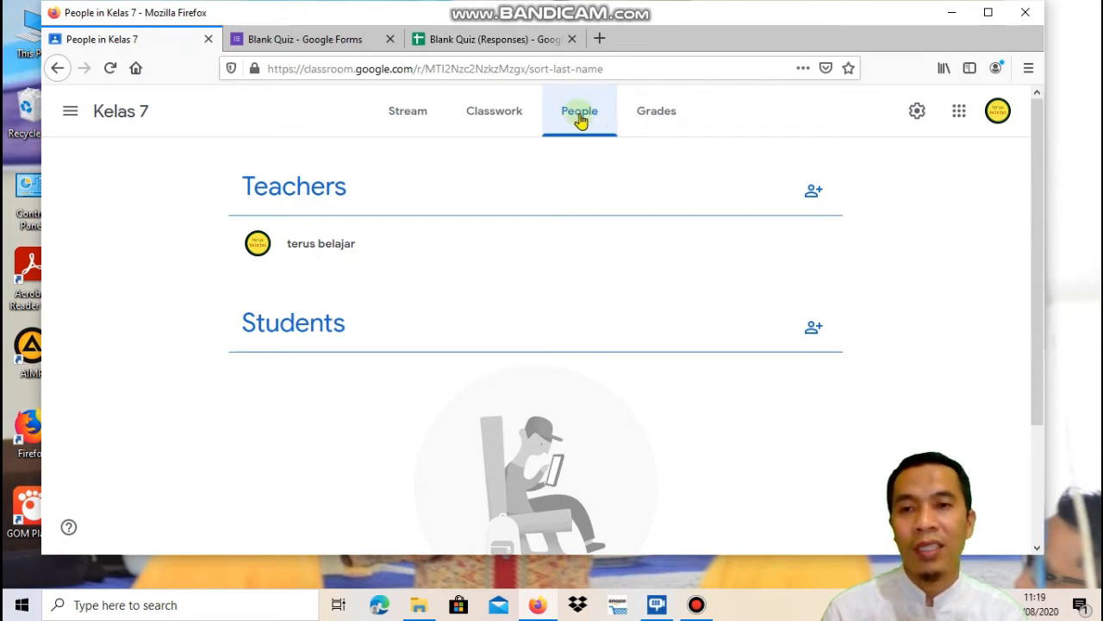
# Invite the first student found by searching 'd' to Kelas 7
pyautogui.click(815, 331)
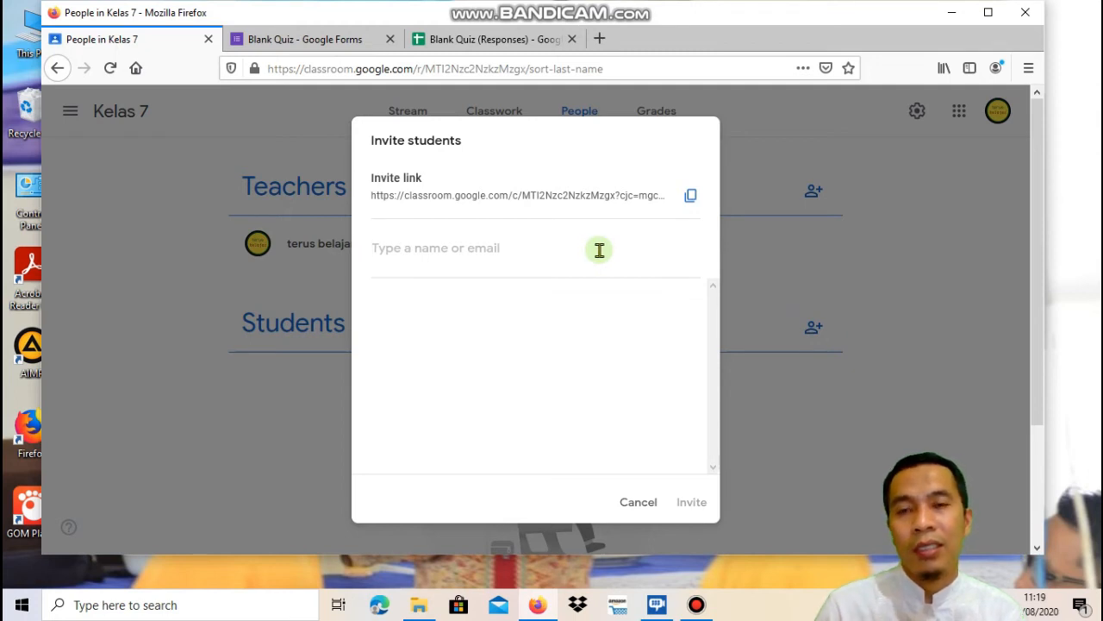
pyautogui.write('d')
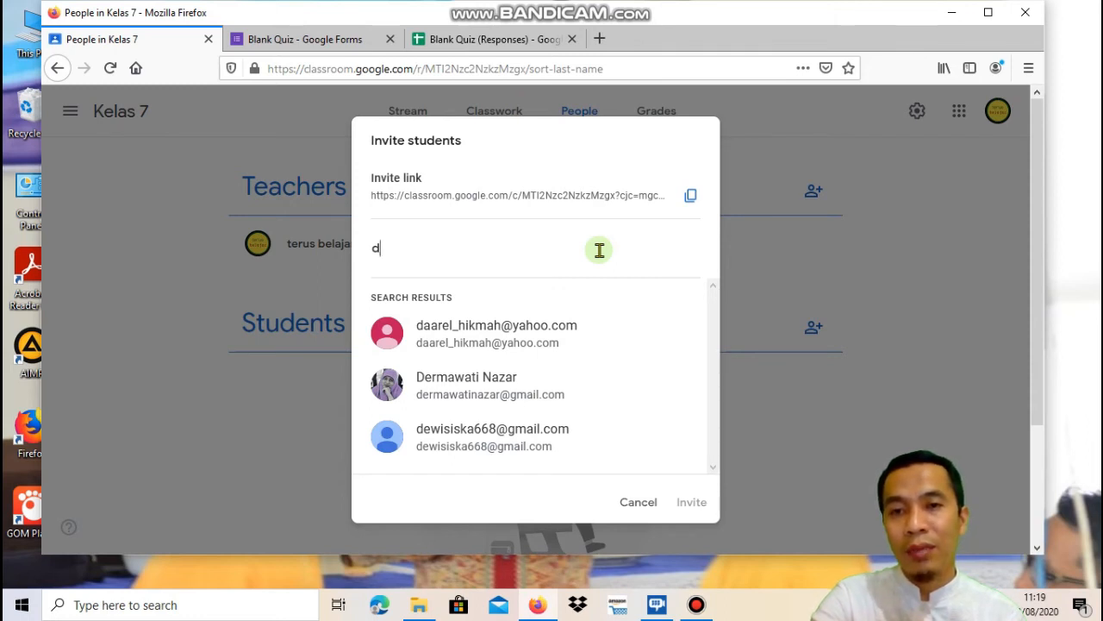
pyautogui.click(561, 330)
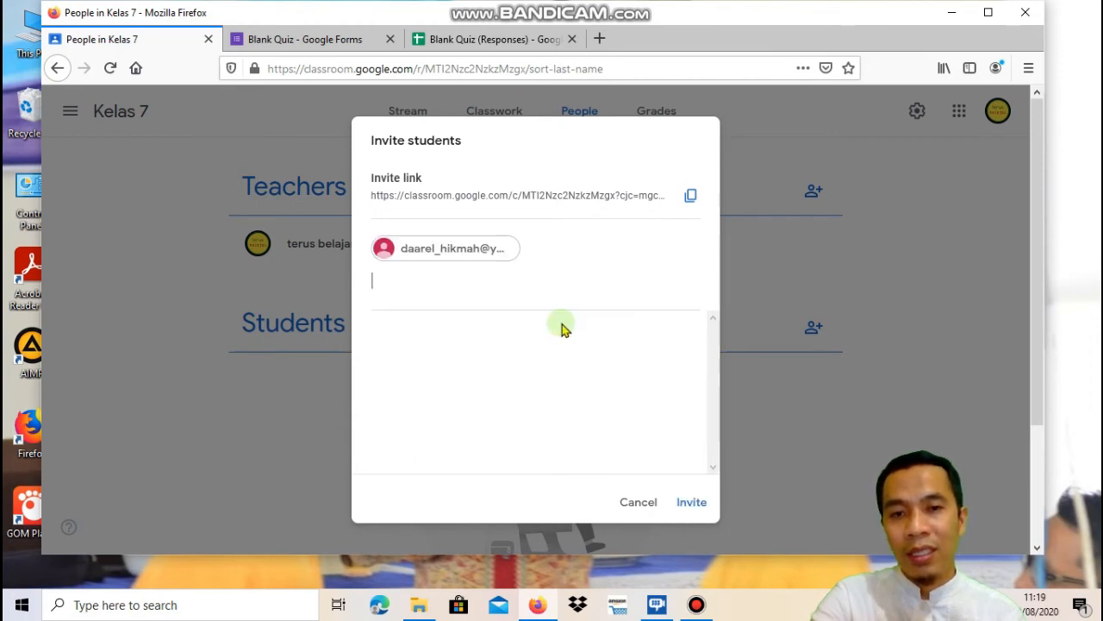
pyautogui.click(694, 503)
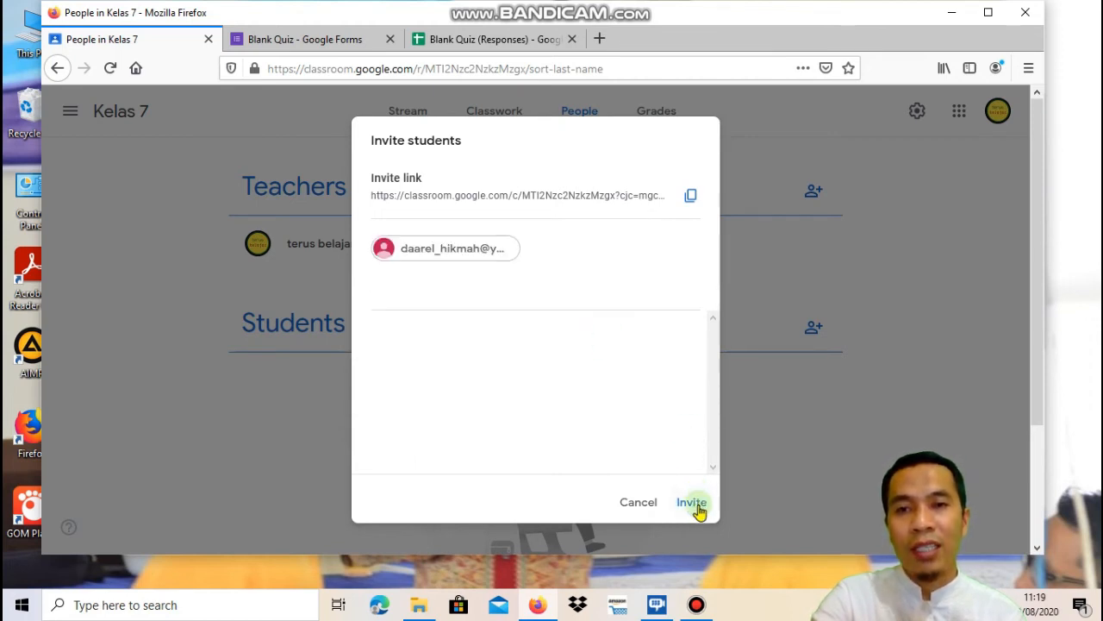
pyautogui.click(699, 509)
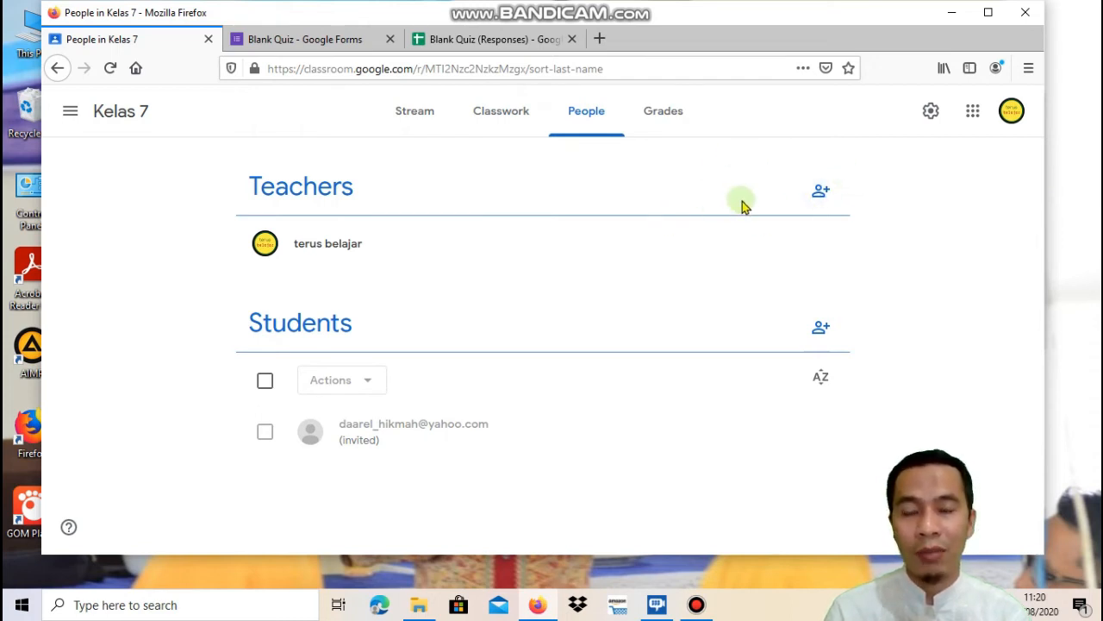
pyautogui.click(823, 195)
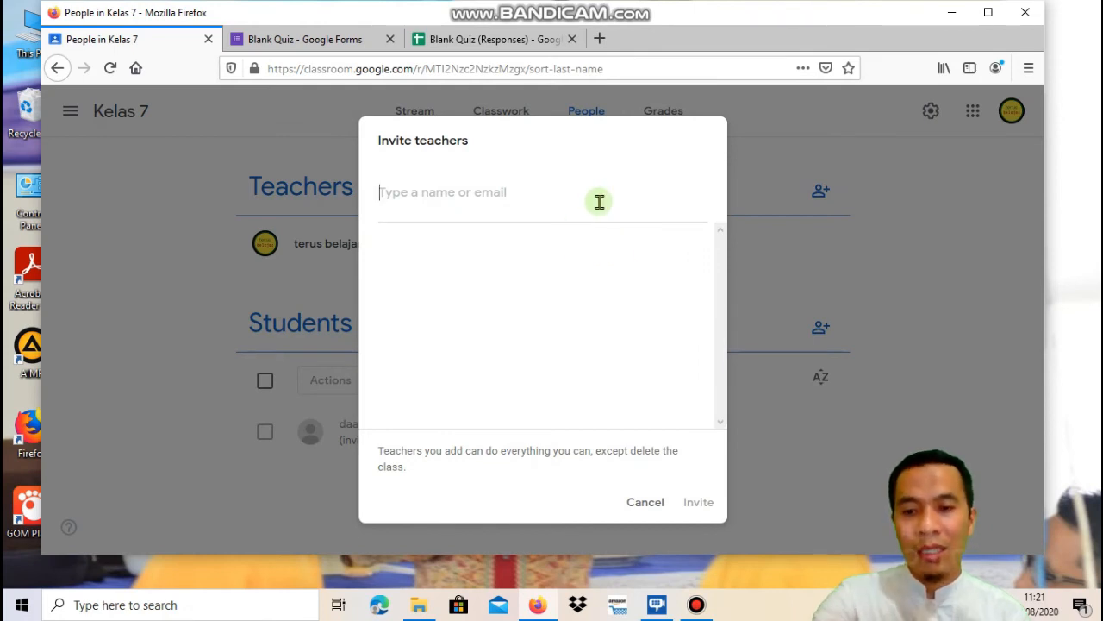
pyautogui.write('d')
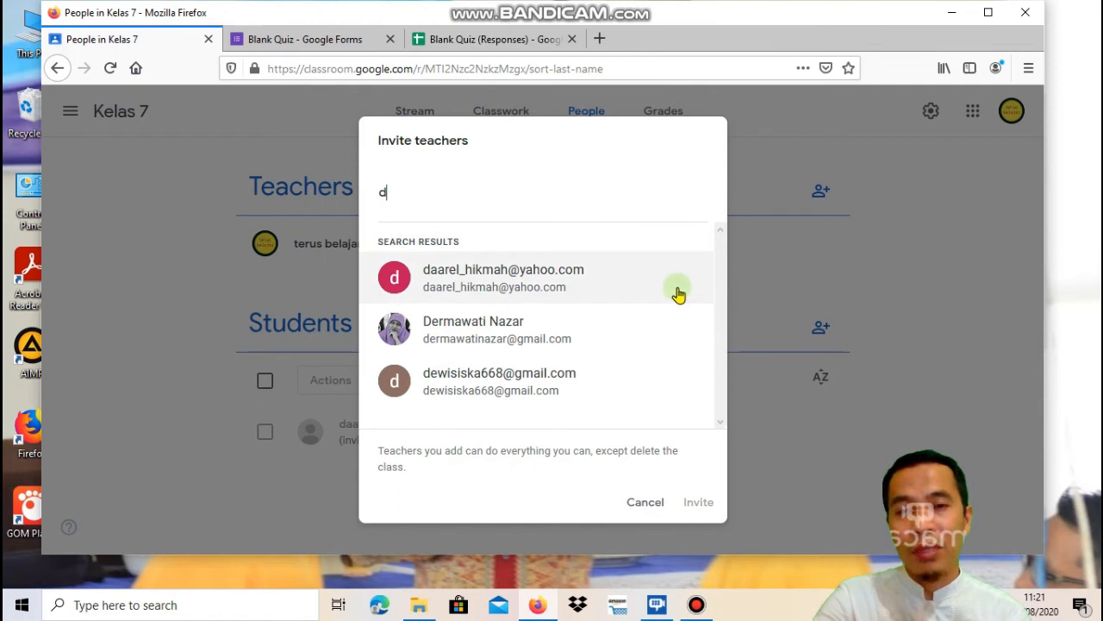
pyautogui.click(646, 503)
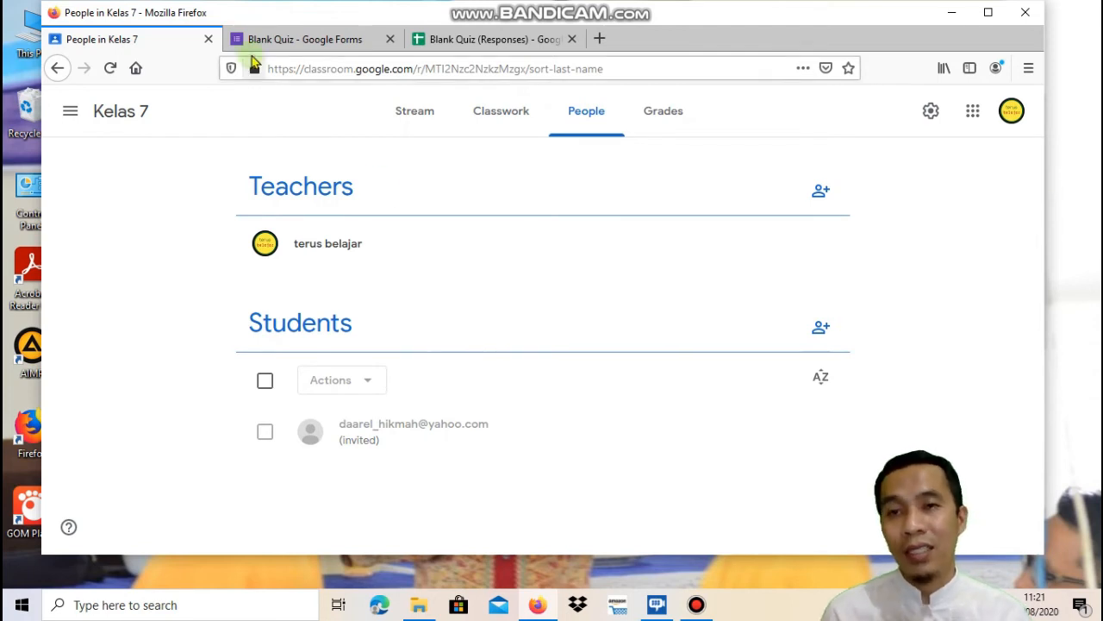
pyautogui.click(425, 117)
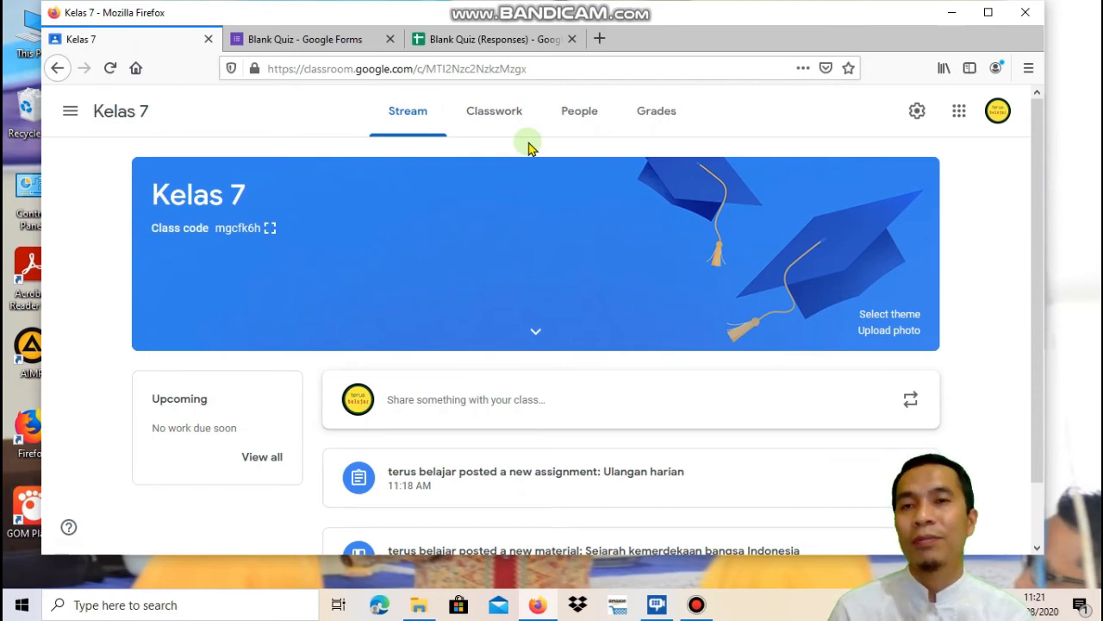
# Scroll down the Kelas 7 stream to review the posted Ulangan harian assignment
pyautogui.scroll(-1, 698, 422)
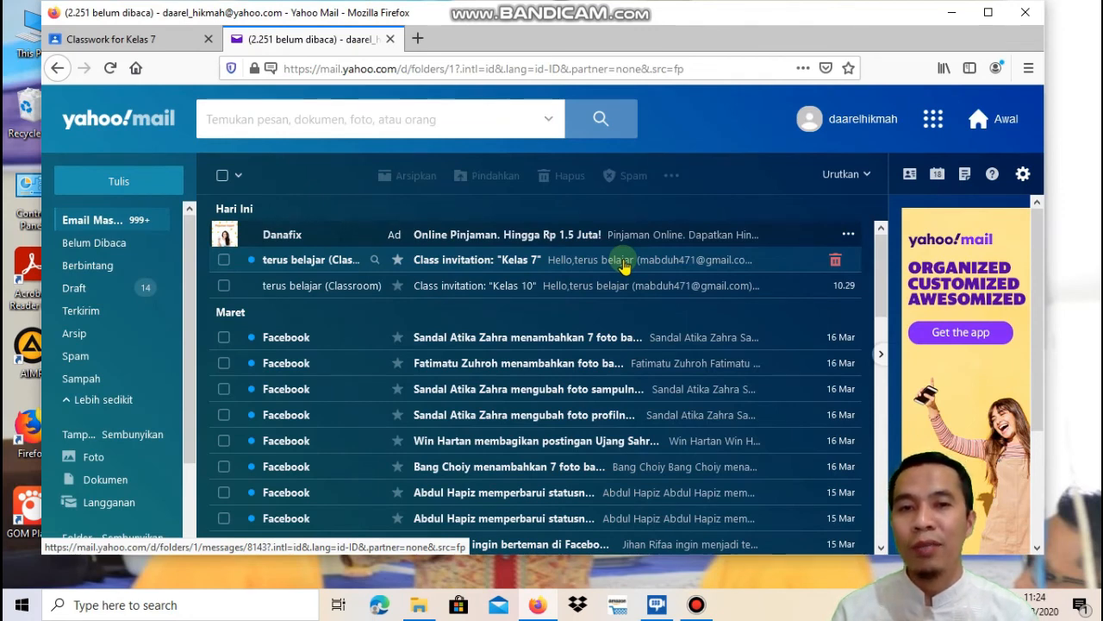
# Open the 'Class invitation: Kelas 7' email in Yahoo Mail and join the class
pyautogui.click(576, 266)
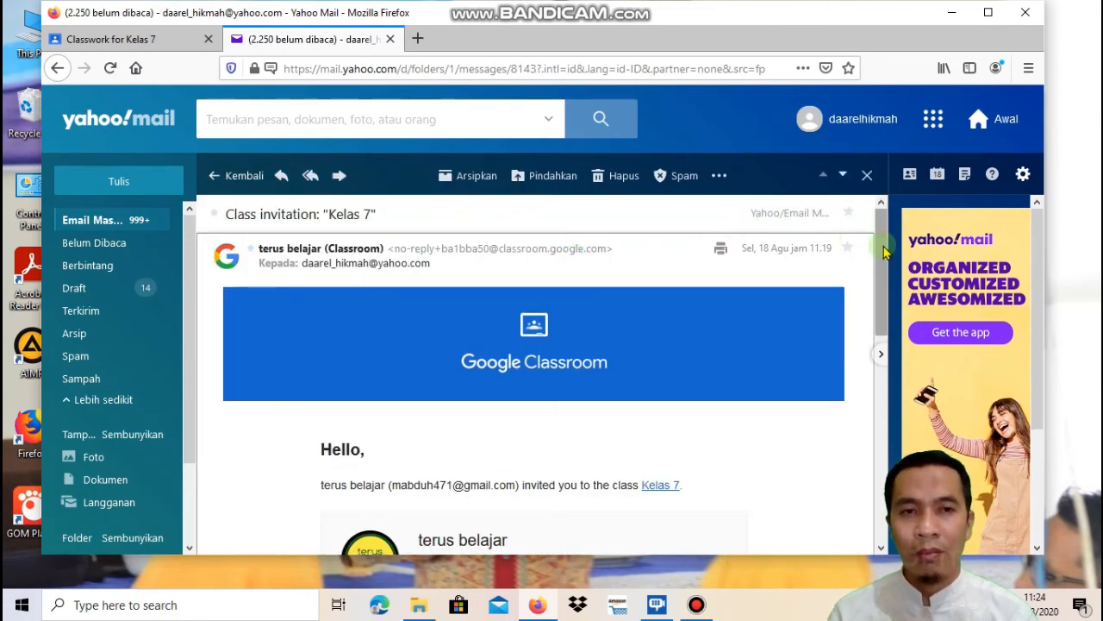
pyautogui.moveTo(884, 250); pyautogui.dragTo(892, 339)
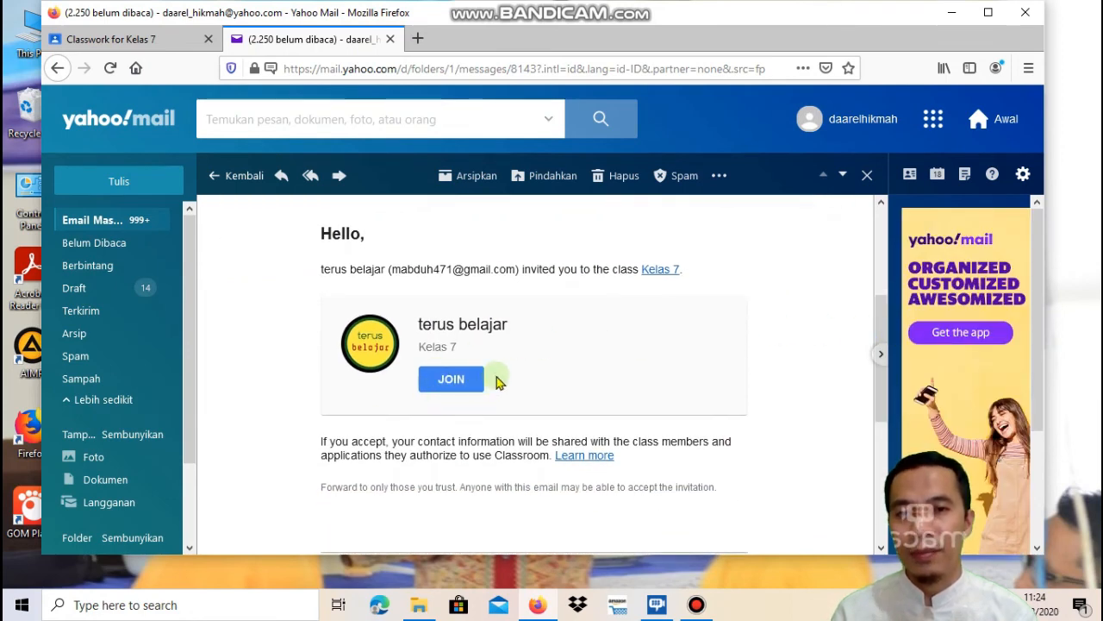
pyautogui.click(448, 383)
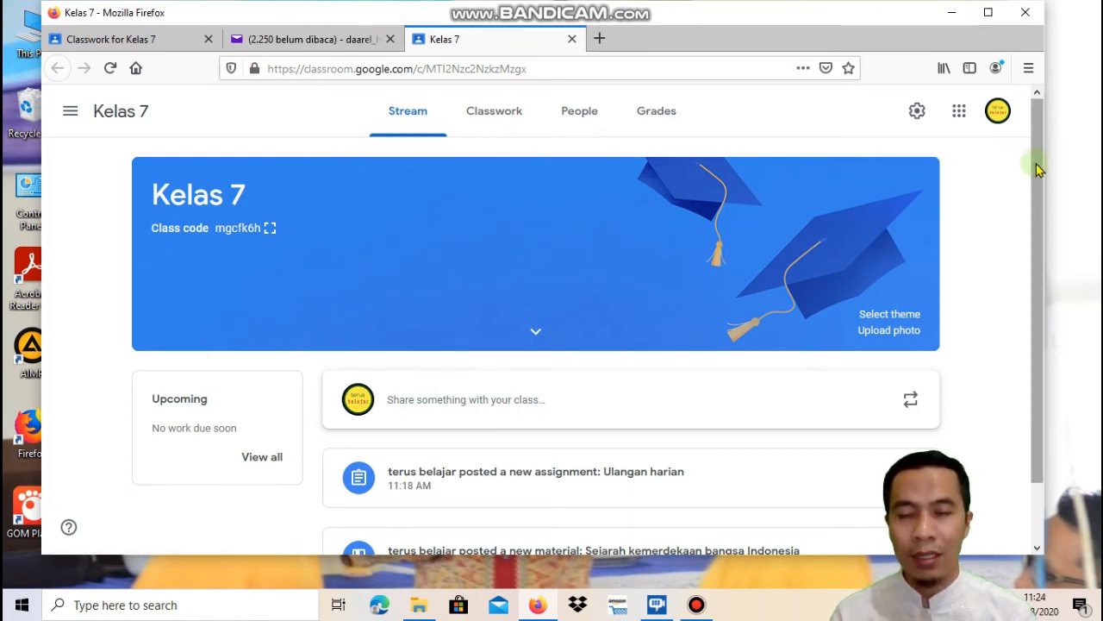
# View the Sejarah kemerdekaan bangsa Indonesia material, then open the Ulangan harian assignment from the Stream
pyautogui.moveTo(1038, 170); pyautogui.dragTo(1039, 261)
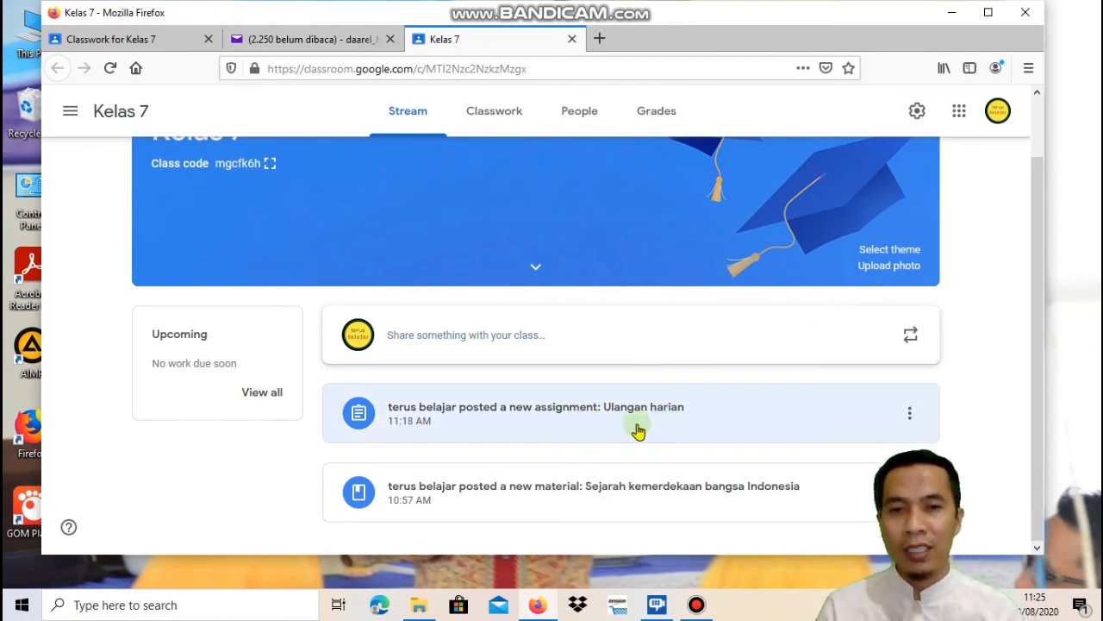
pyautogui.click(630, 488)
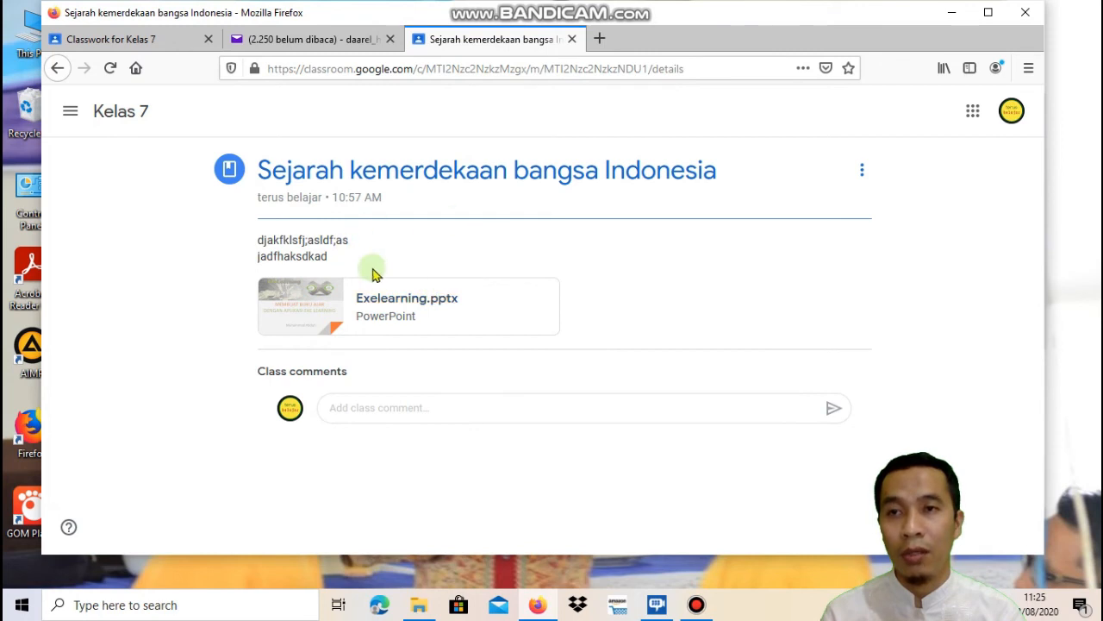
pyautogui.click(57, 71)
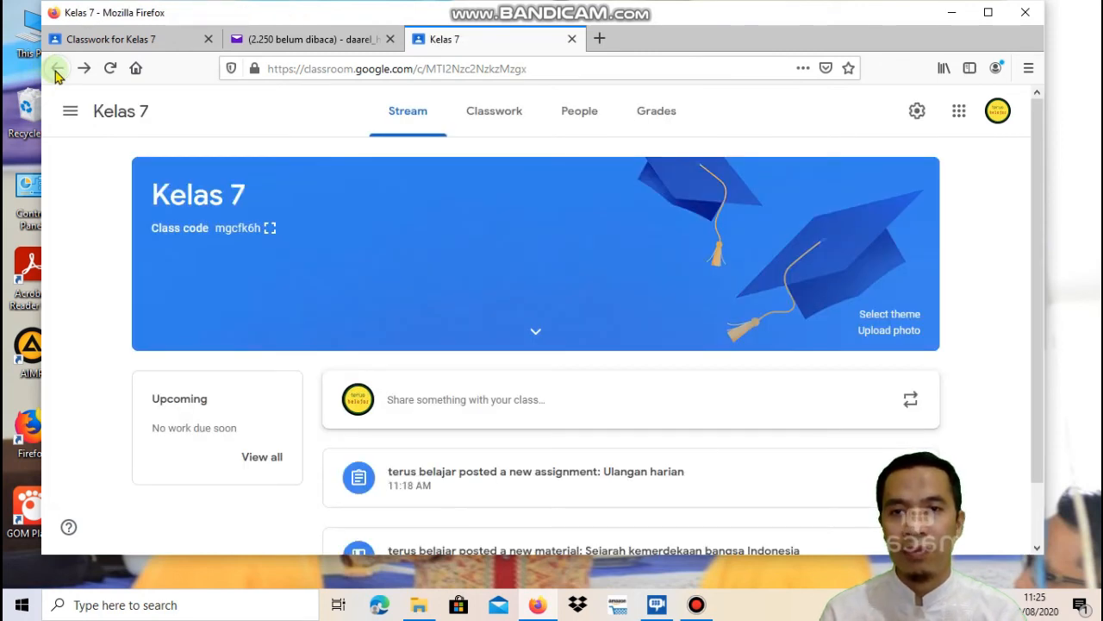
pyautogui.click(534, 475)
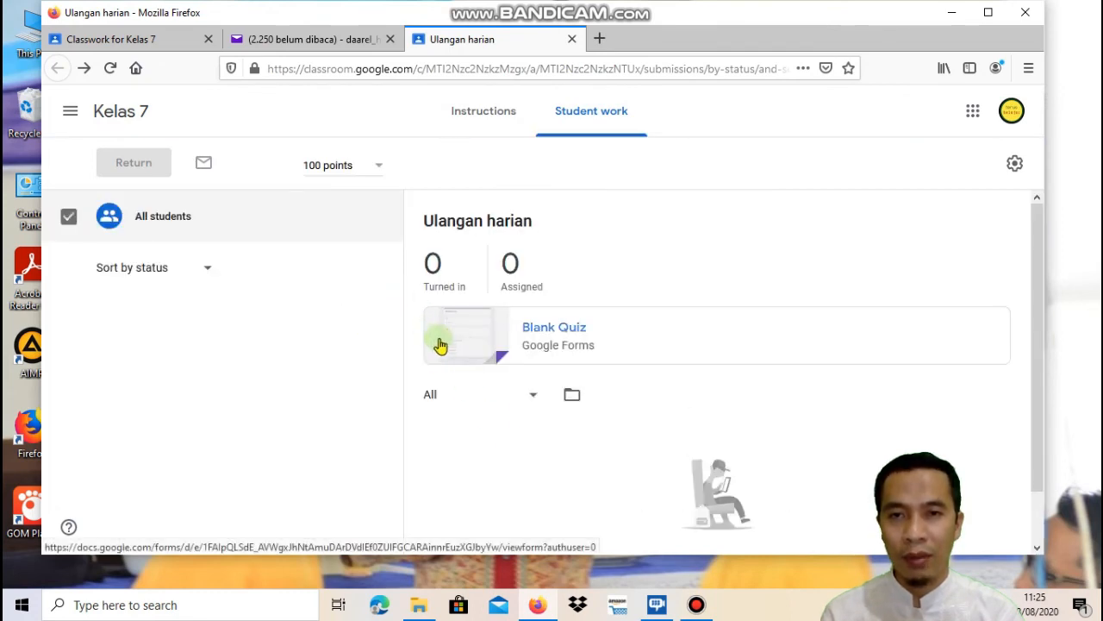
# Fill in the Blank Quiz with the student's name, 'Kelas 7 a' and 17 Agustus 1945, then submit
pyautogui.click(439, 344)
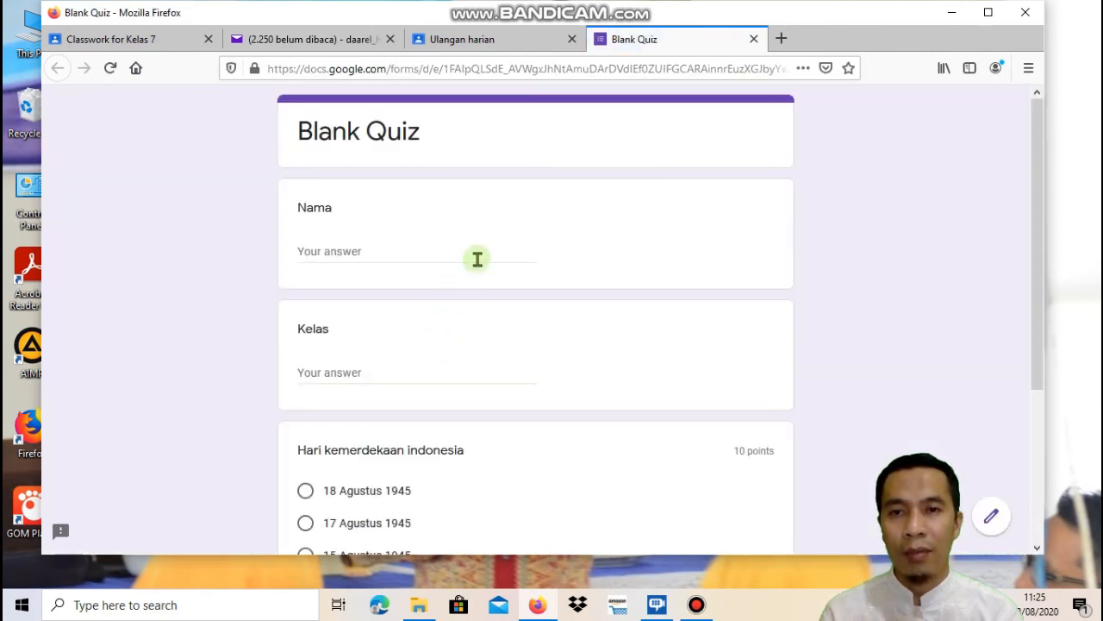
pyautogui.click(477, 258)
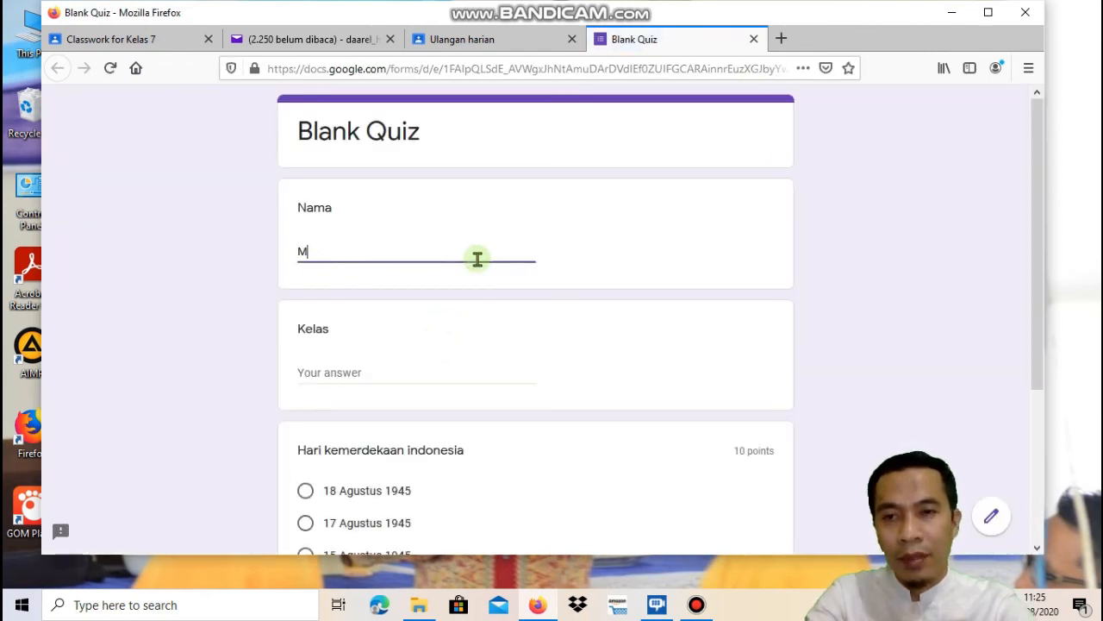
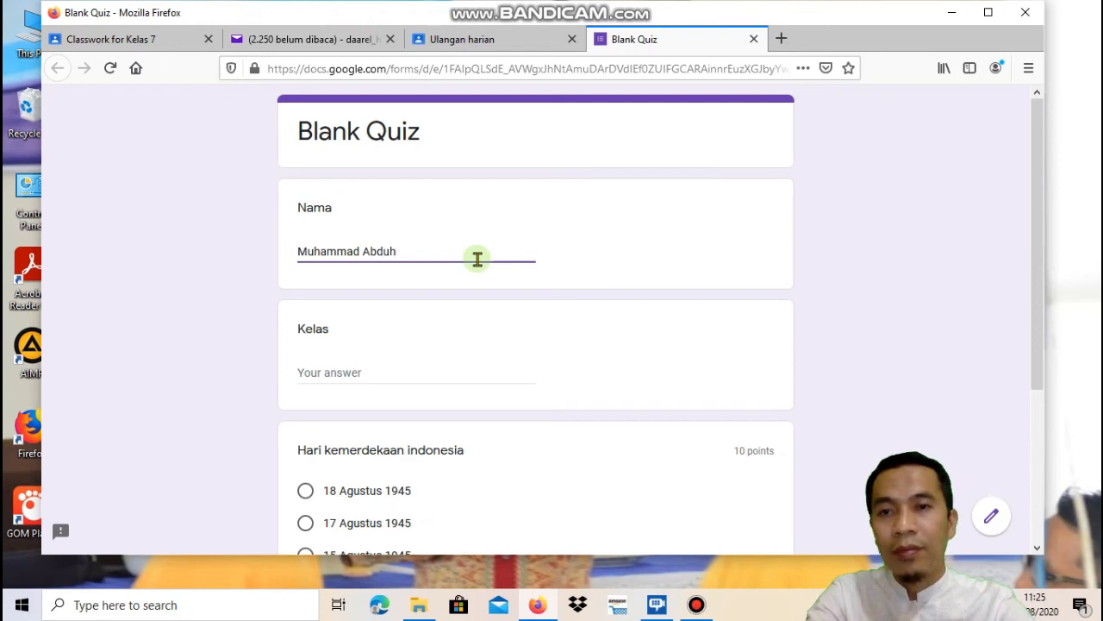
pyautogui.click(420, 374)
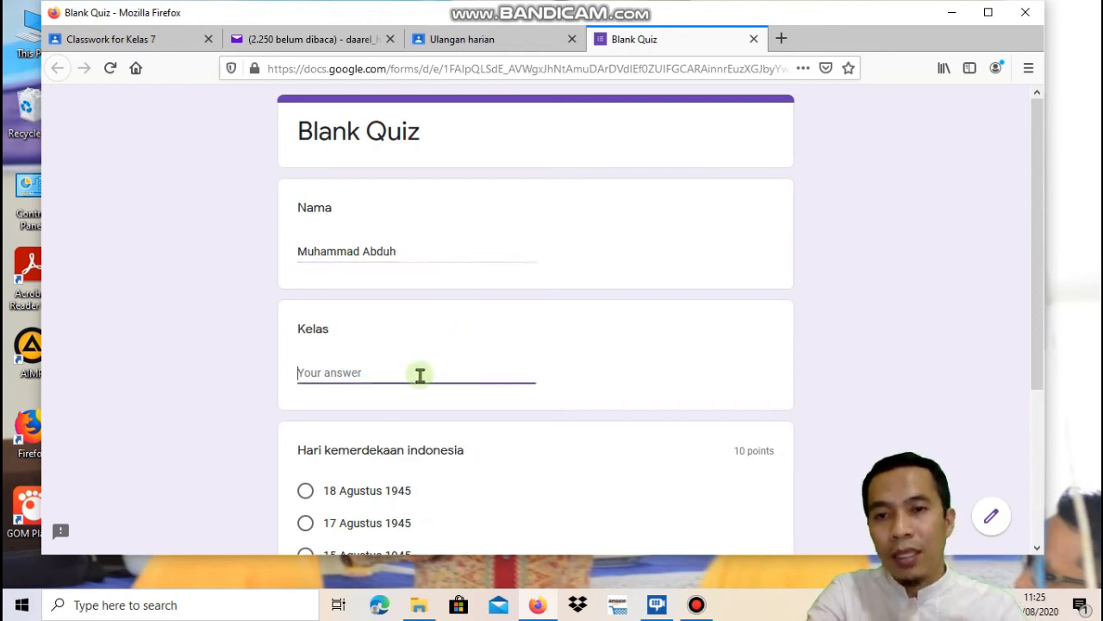
pyautogui.write('Kela')
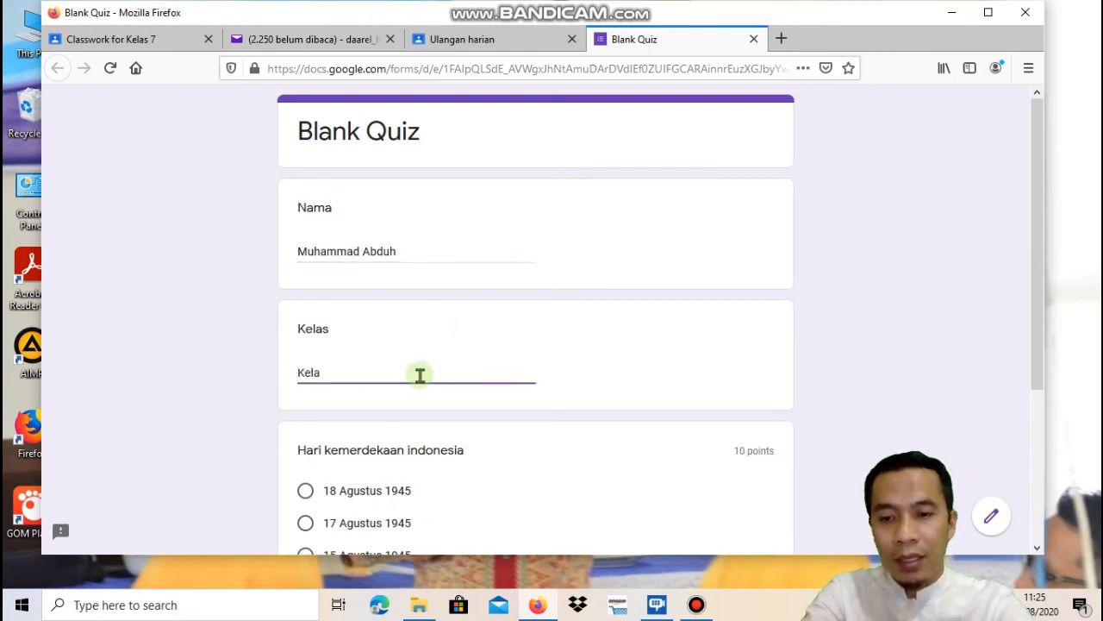
pyautogui.write('s 7 a')
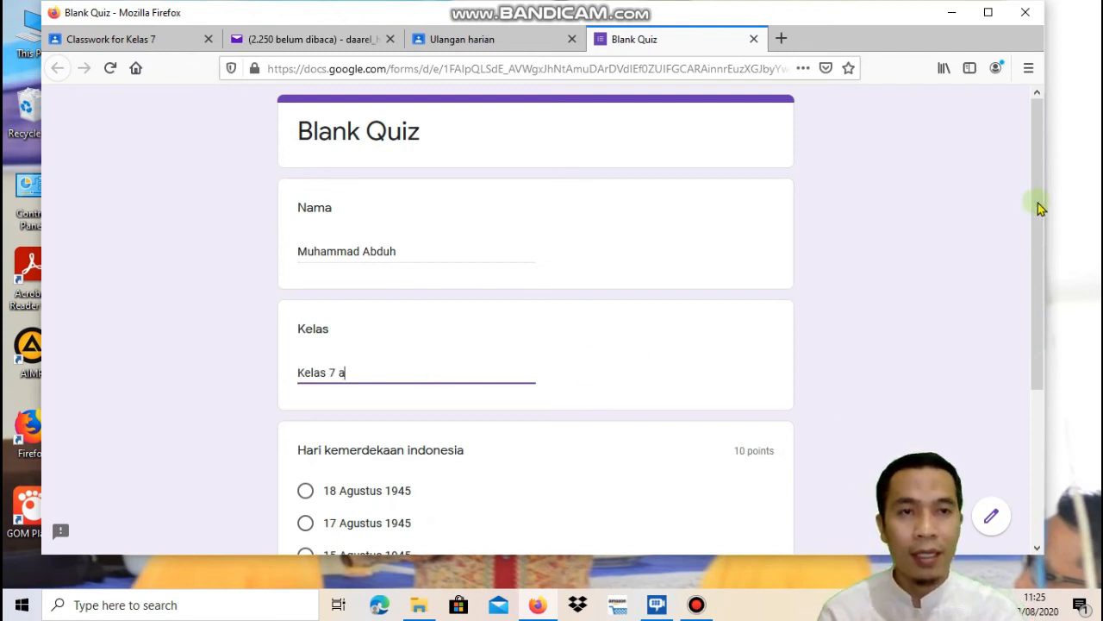
pyautogui.moveTo(1039, 207); pyautogui.dragTo(778, 322)
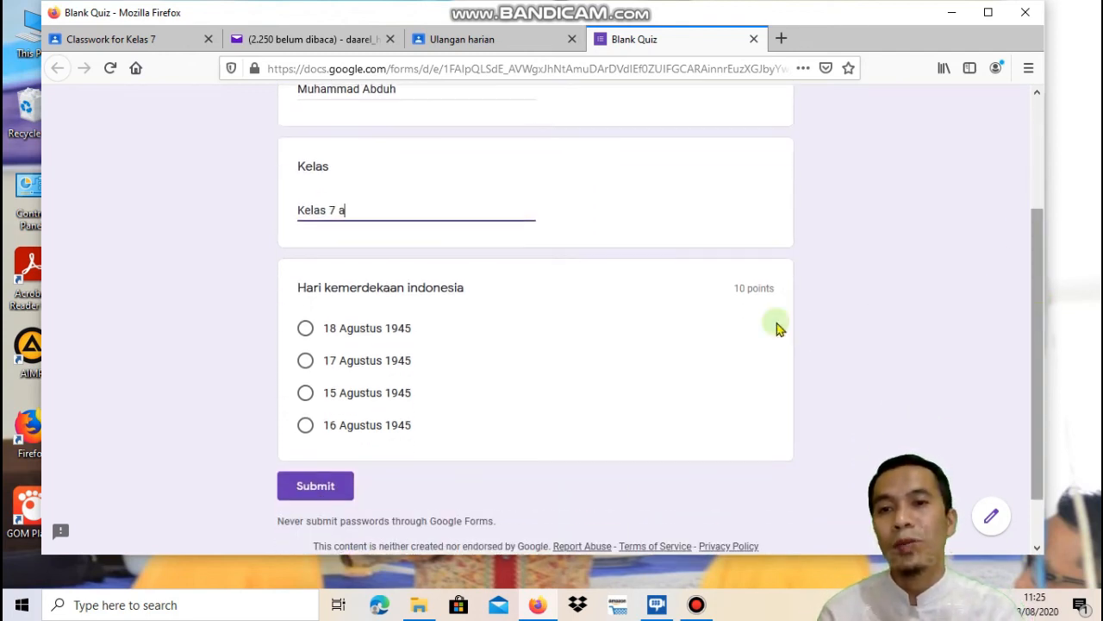
pyautogui.click(306, 361)
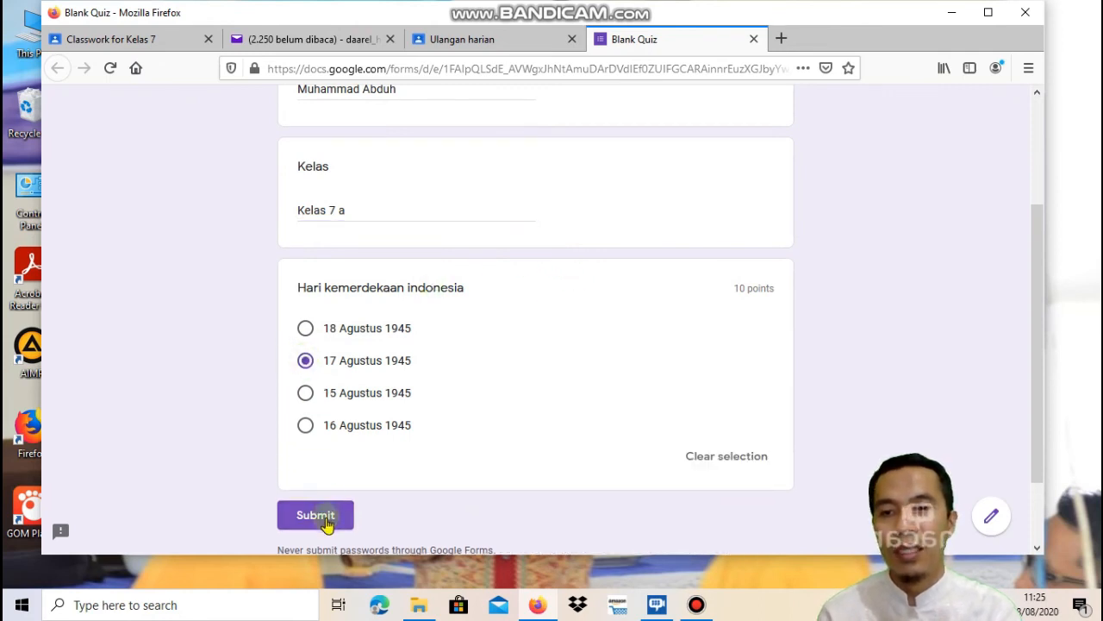
pyautogui.click(327, 522)
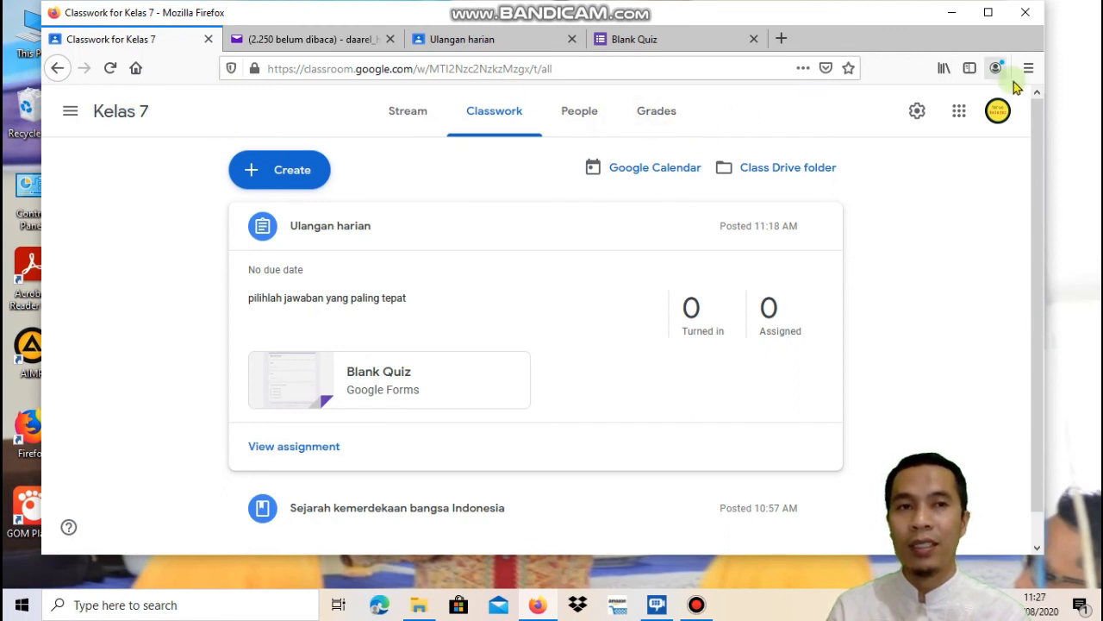
# Go to Google Drive and open the Blank Quiz (Responses) spreadsheet from Quick Access
pyautogui.click(959, 117)
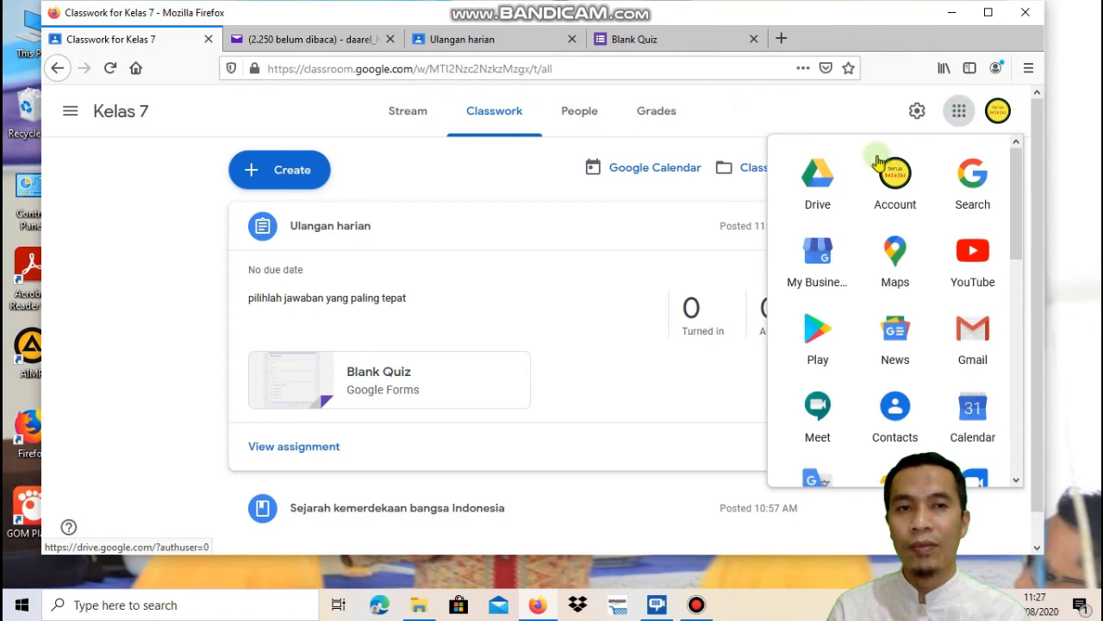
pyautogui.click(818, 179)
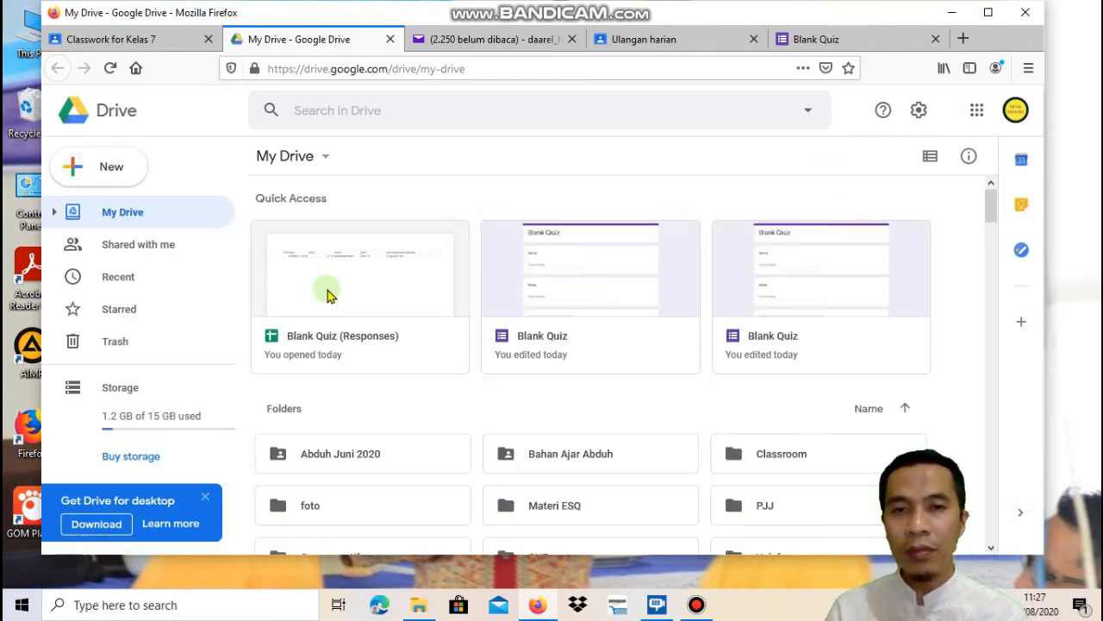
pyautogui.doubleClick(322, 339)
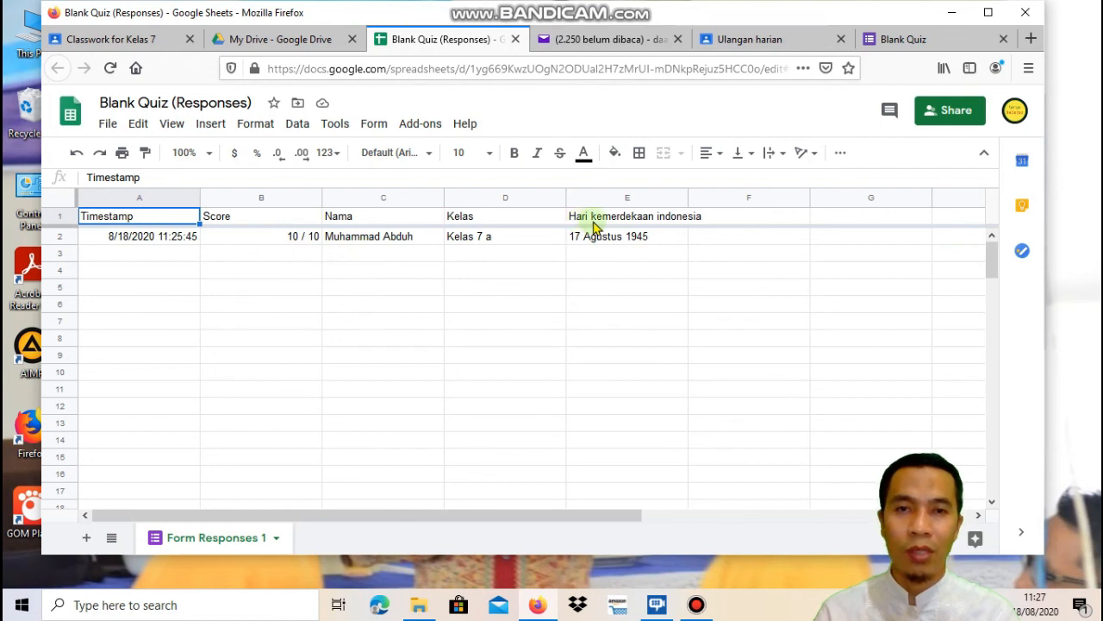
# Check the scored response cells in row 1, then return to the 'Classwork for Kelas 7' tab
pyautogui.click(727, 216)
pyautogui.click(837, 216)
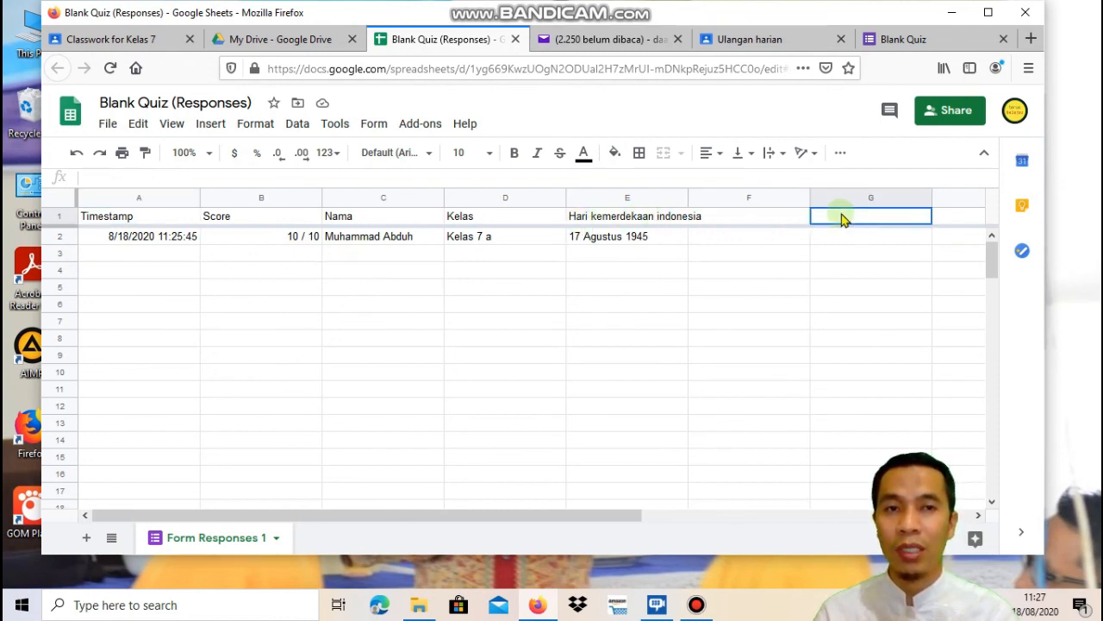
pyautogui.click(965, 216)
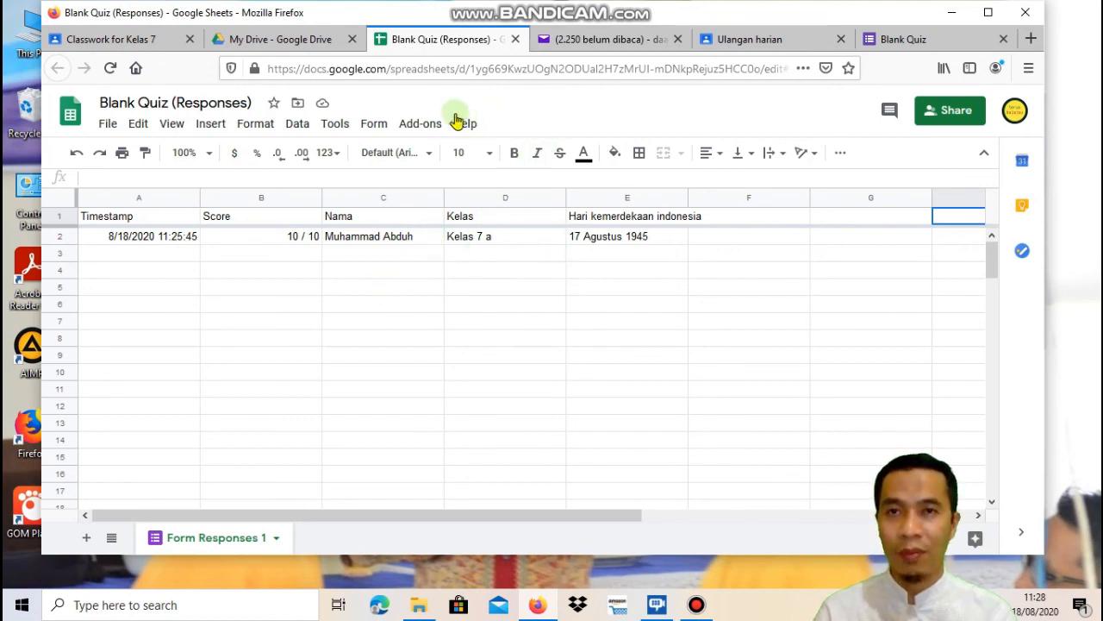
pyautogui.click(117, 39)
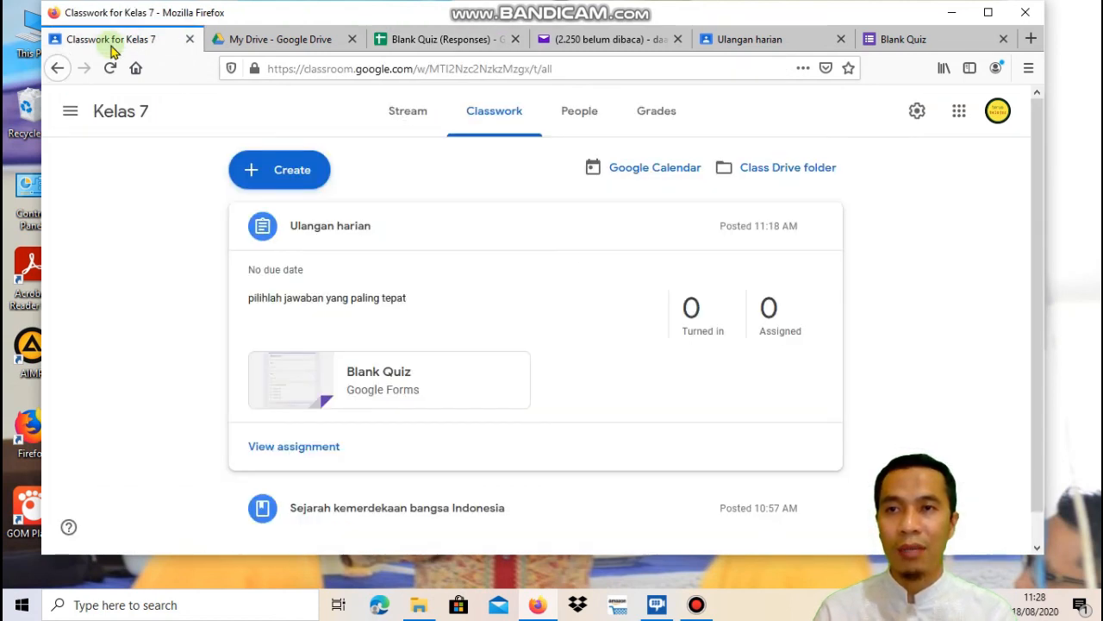